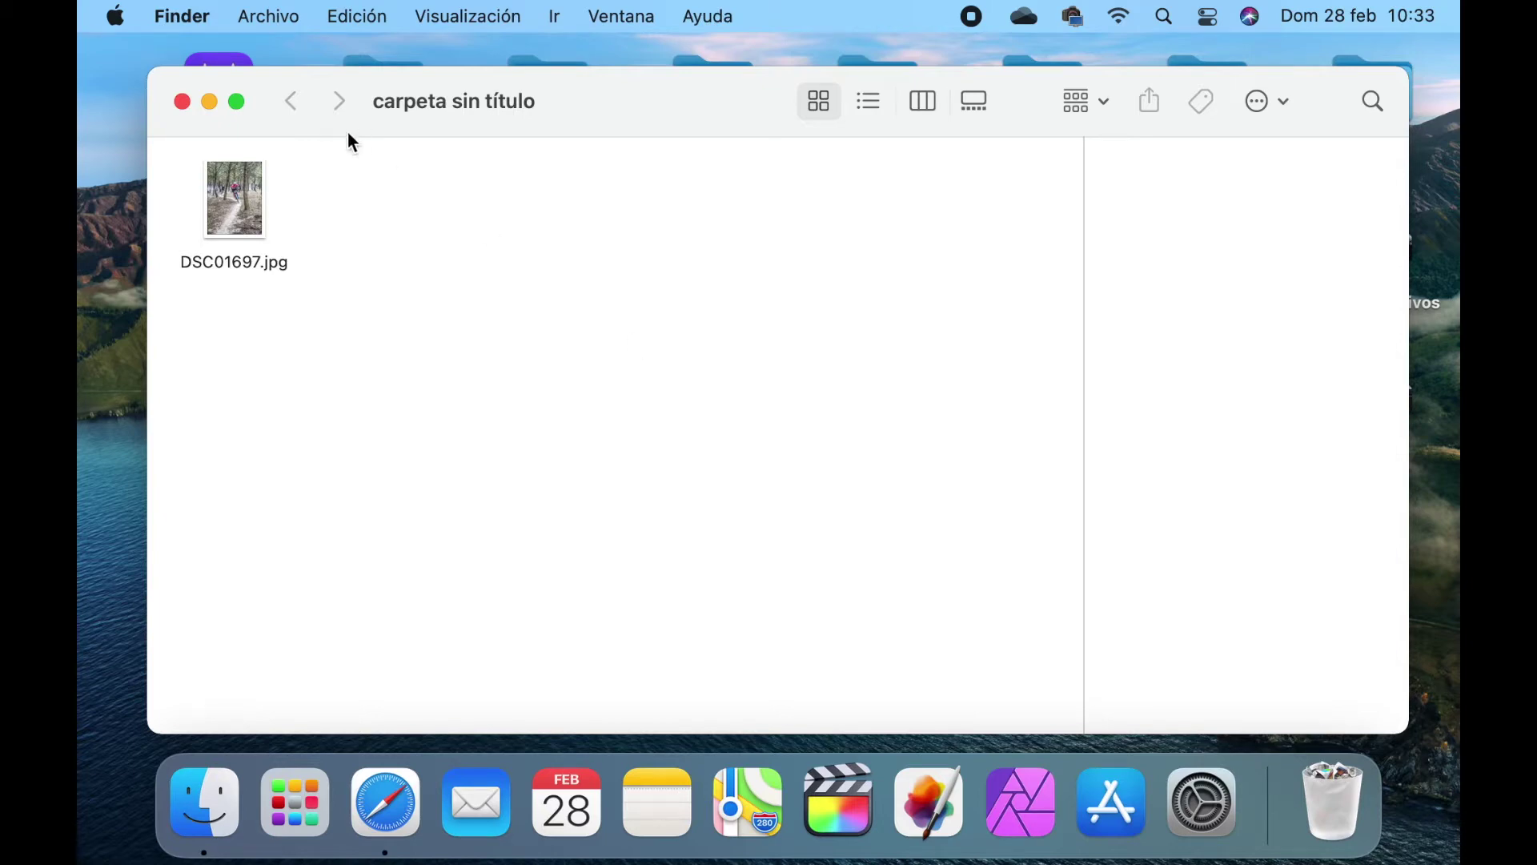
Open DSC01697.jpg from the Finder folder for a preview, move its window aside, and close it
{"action": "double_click", "coordinate": [238, 206]}
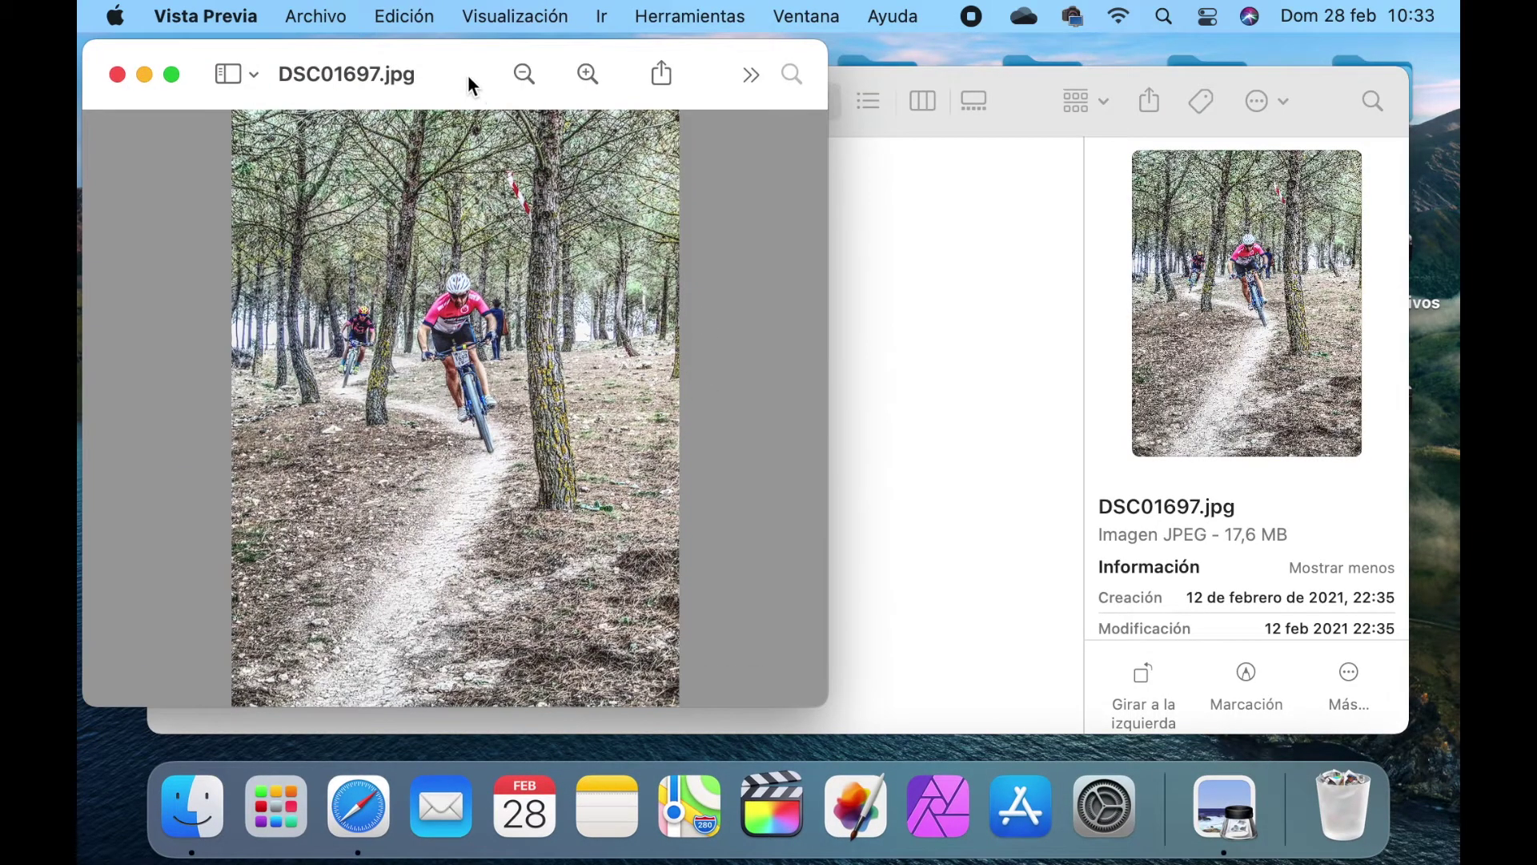
{"action": "left_click_drag", "start_coordinate": [468, 77], "coordinate": [696, 116]}
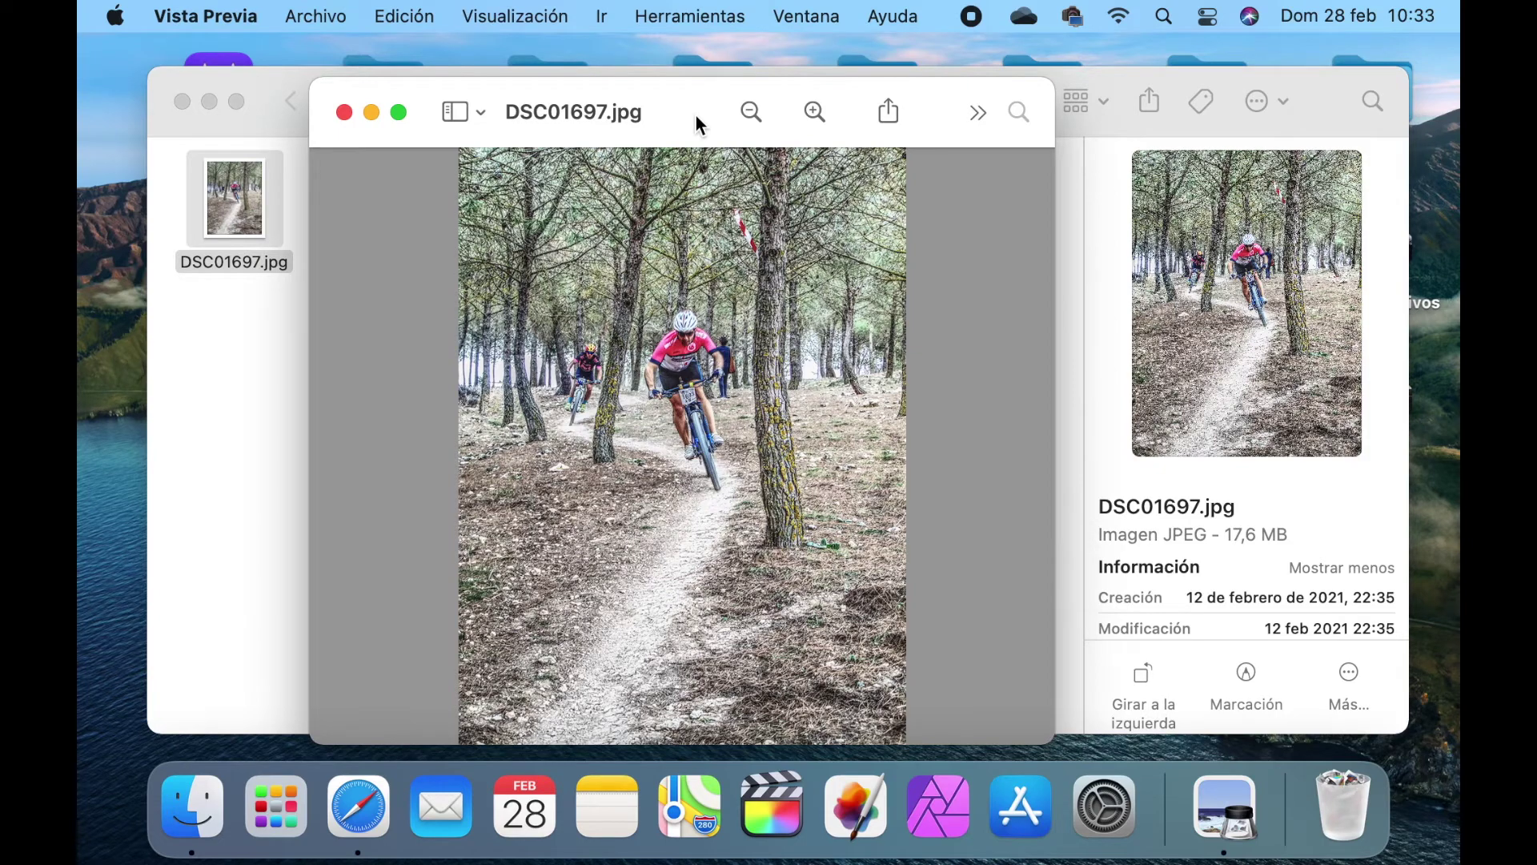
{"action": "left_click", "coordinate": [345, 112]}
Switch to Pixelmator Pro and start a new empty document
{"action": "left_click", "coordinate": [855, 807]}
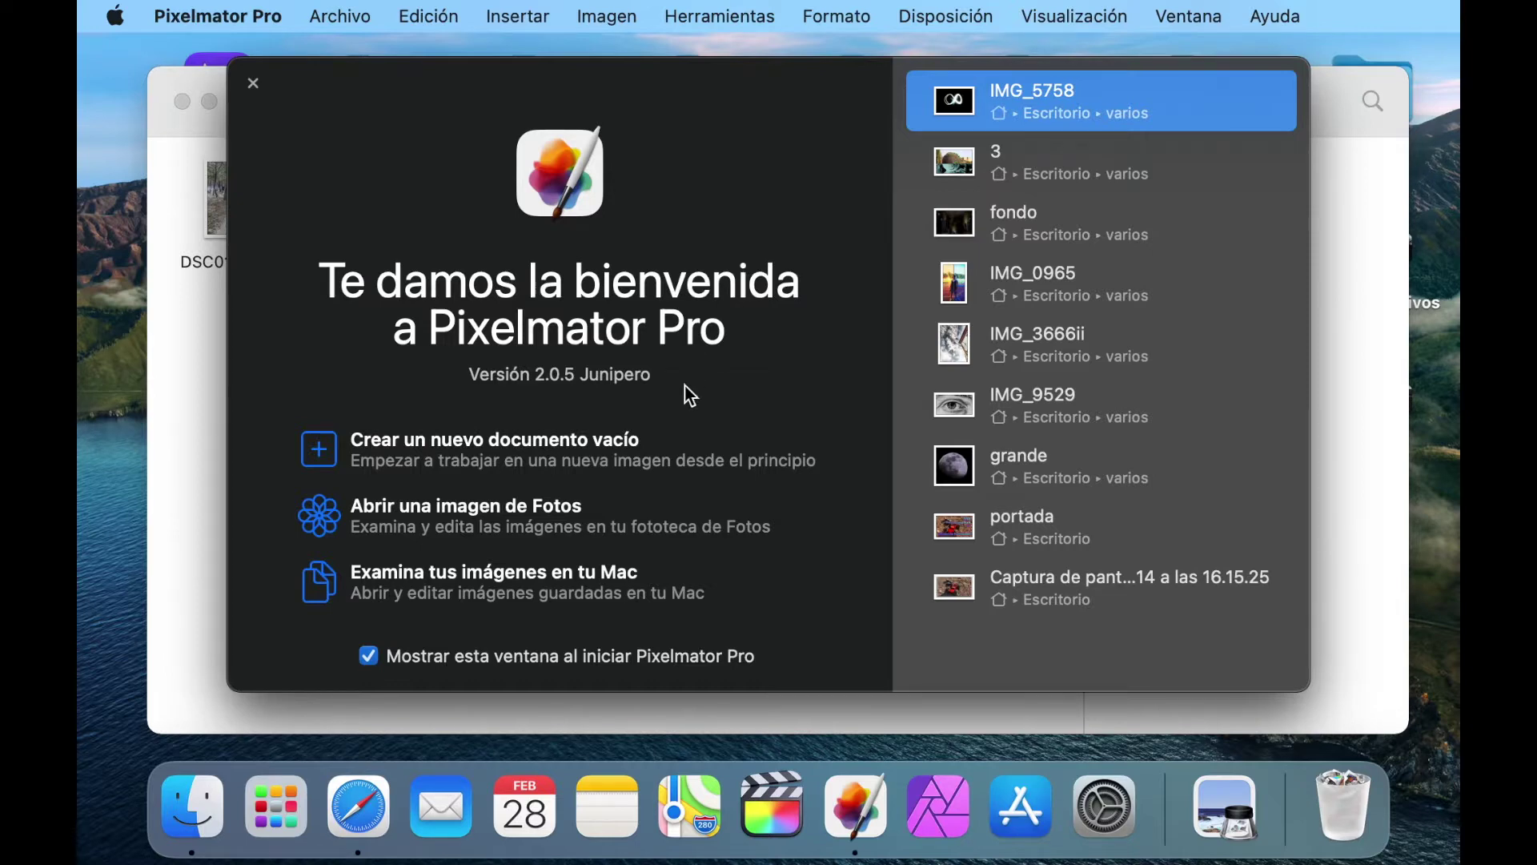
{"action": "left_click", "coordinate": [417, 451]}
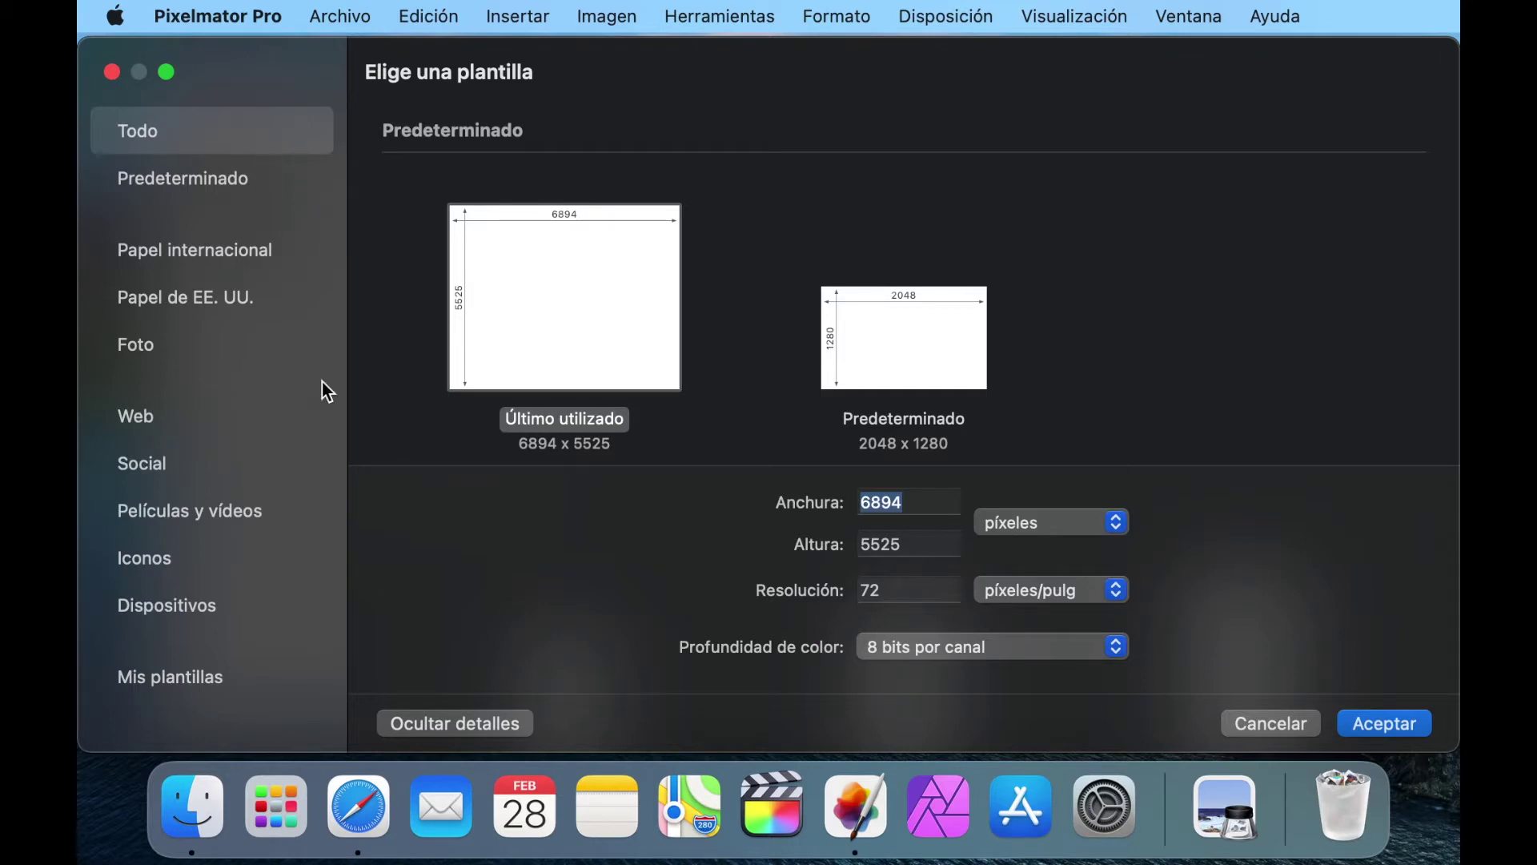
Examine the default, international paper, US paper, photo and web template categories for the new document
{"action": "left_click", "coordinate": [196, 178]}
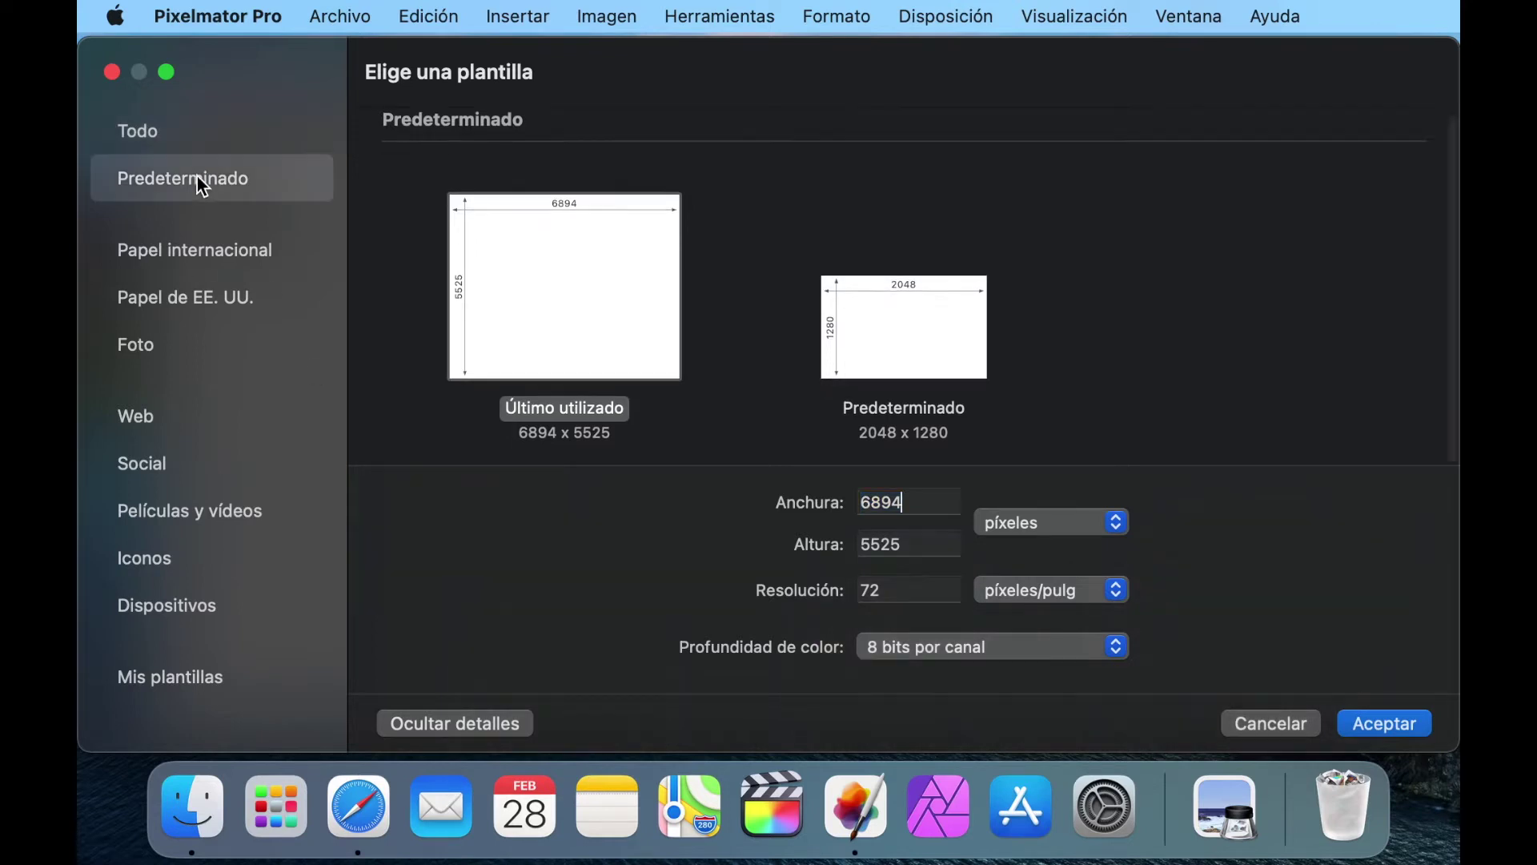
{"action": "left_click", "coordinate": [195, 250]}
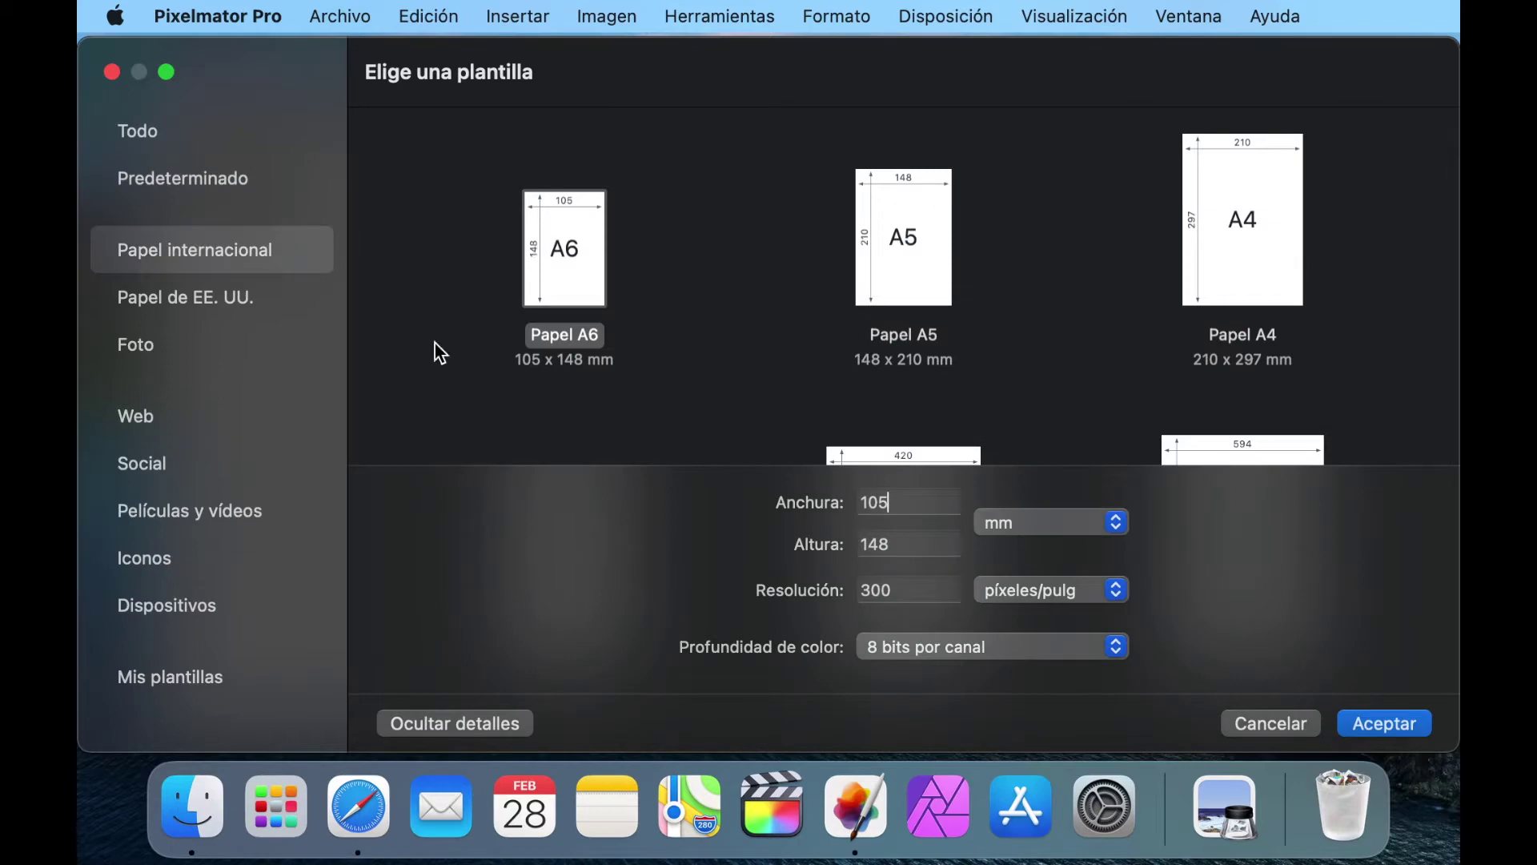
{"action": "left_click", "coordinate": [140, 303]}
{"action": "left_click", "coordinate": [160, 356]}
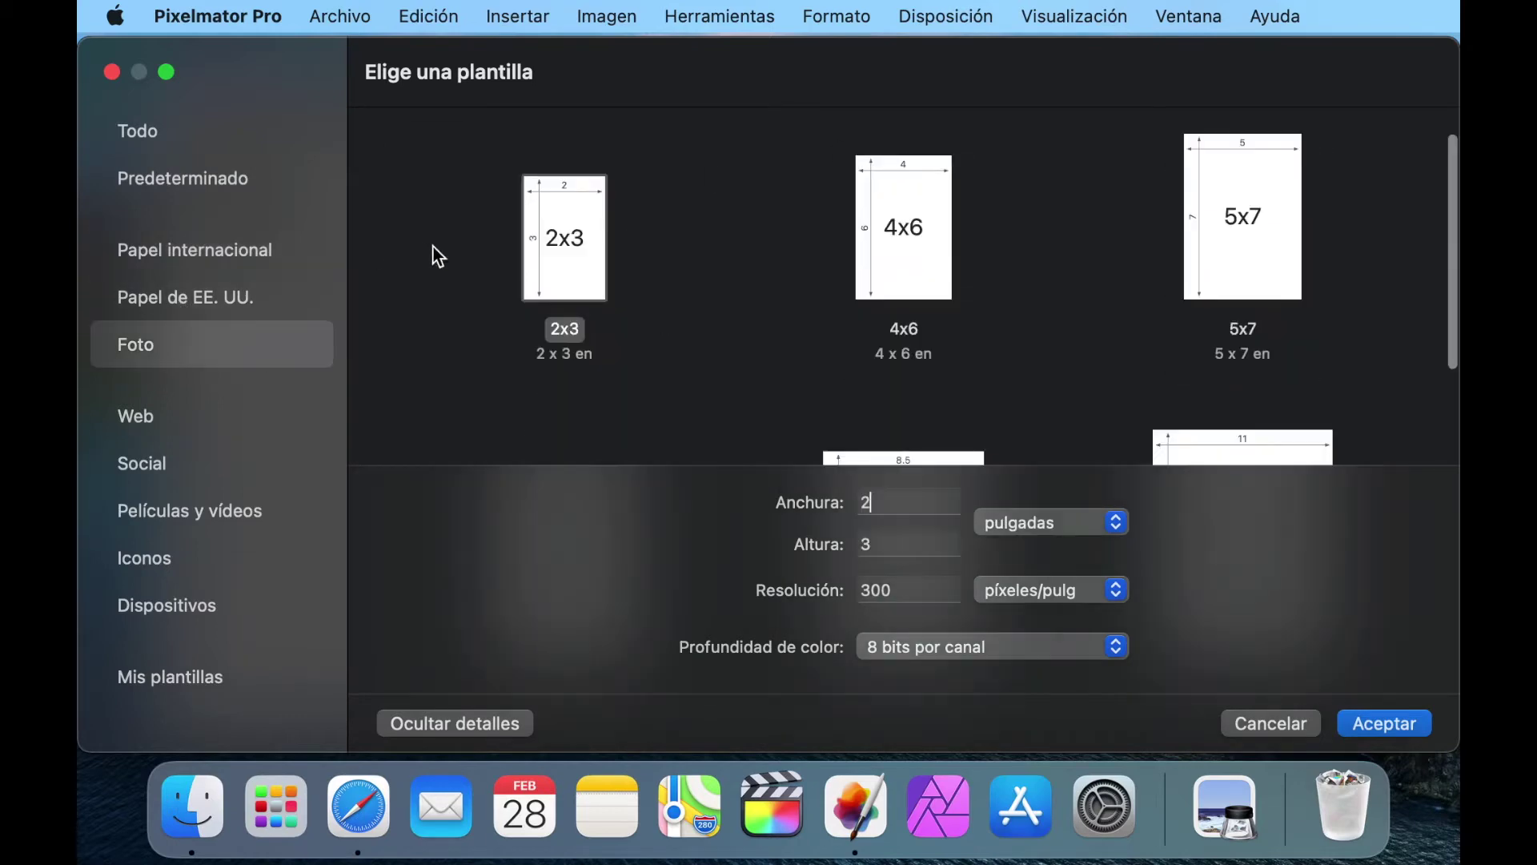
{"action": "left_click", "coordinate": [177, 418]}
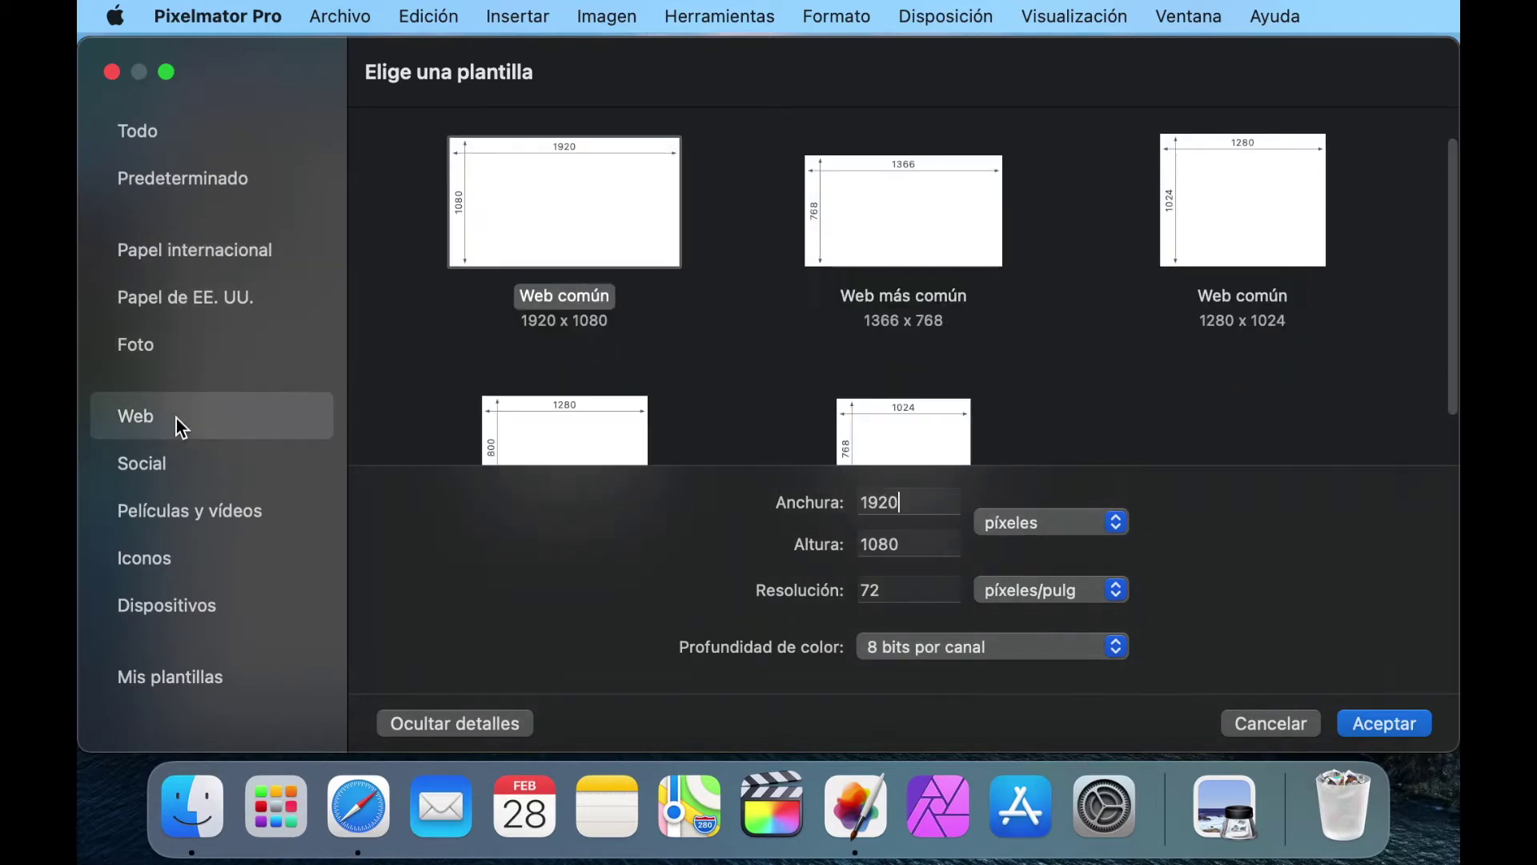
Examine the social media template sizes offered for Facebook, Twitter, Instagram and YouTube
{"action": "left_click", "coordinate": [162, 465]}
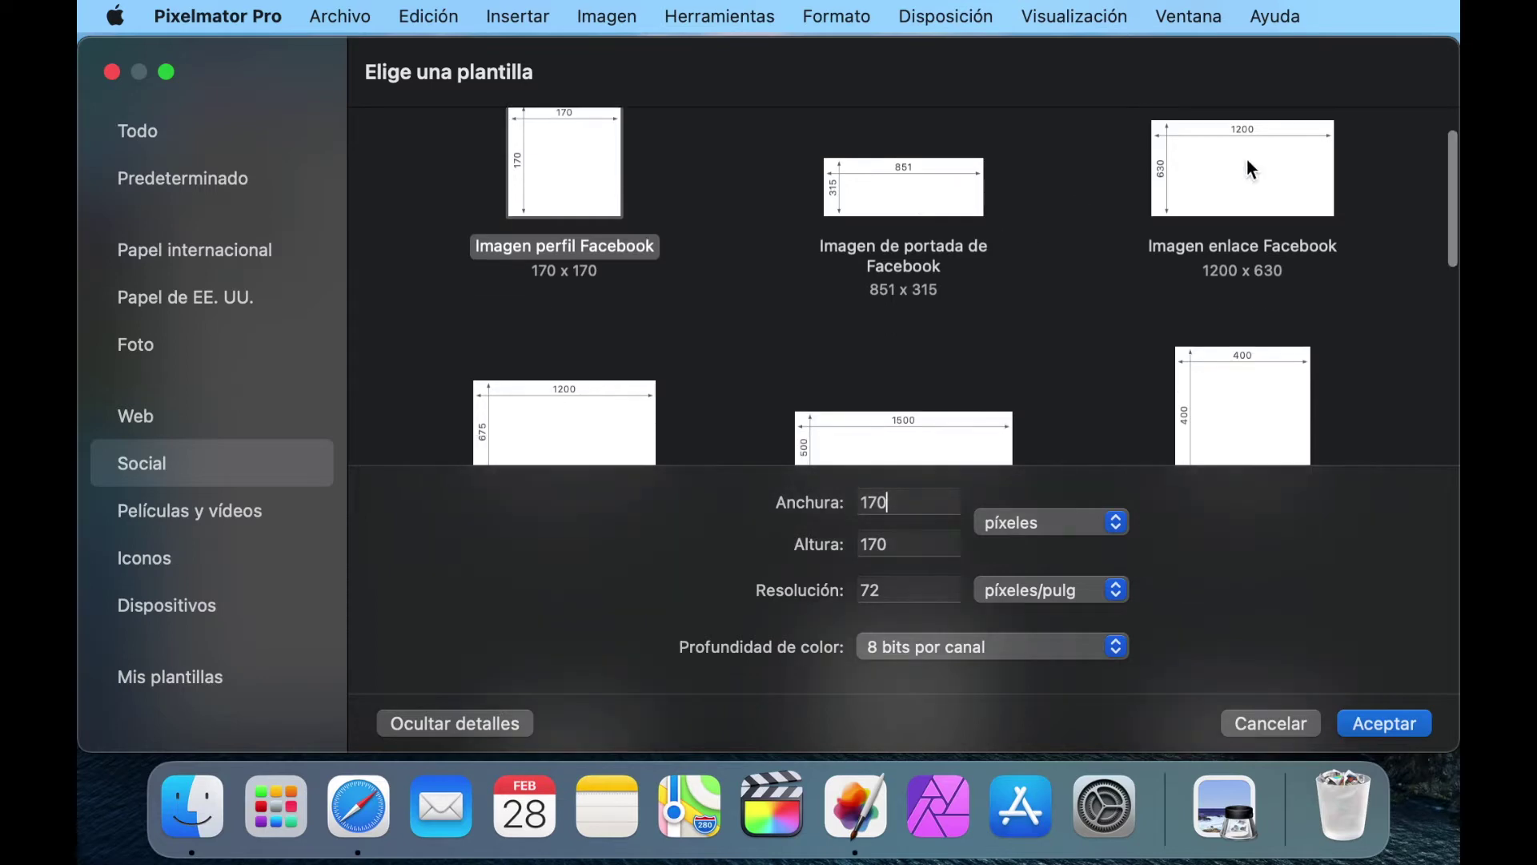
{"action": "scroll", "coordinate": [1033, 357], "scroll_direction": "down", "scroll_amount": 5}
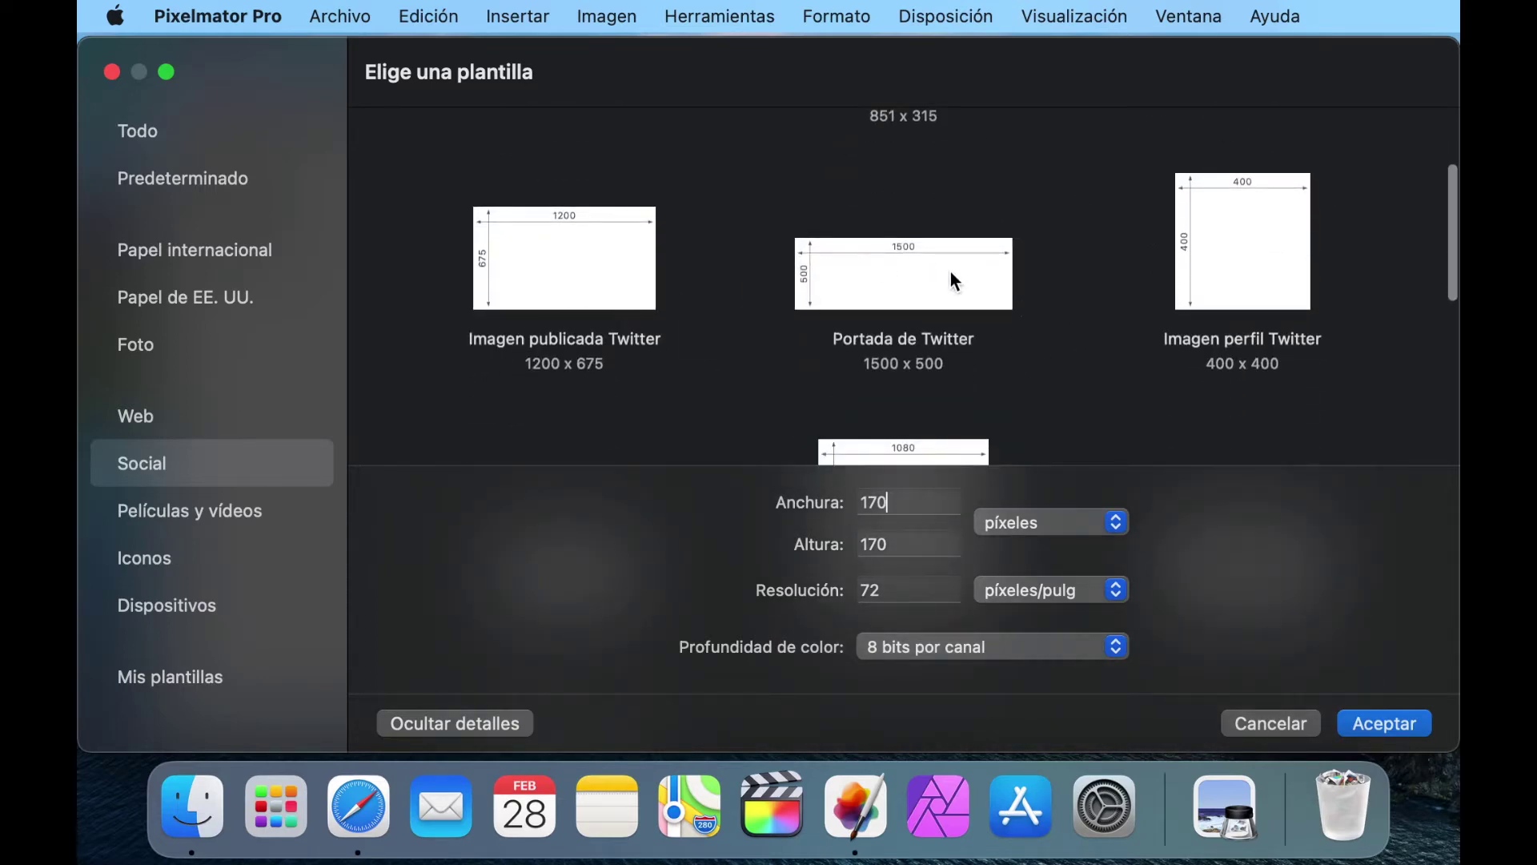
{"action": "scroll", "coordinate": [1082, 330], "scroll_direction": "down", "scroll_amount": 4}
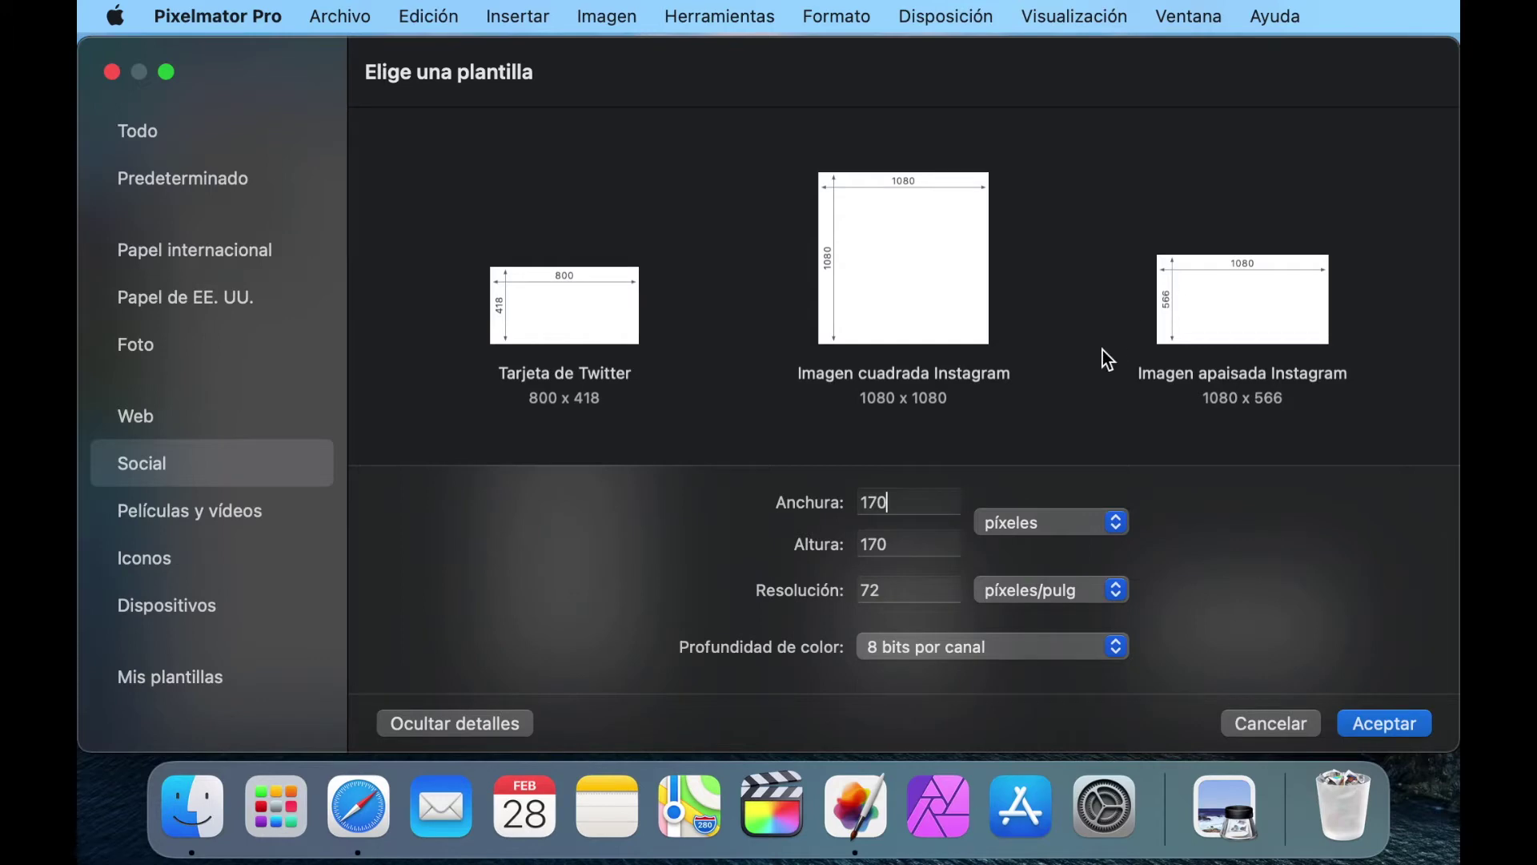
{"action": "scroll", "coordinate": [1102, 350], "scroll_direction": "down", "scroll_amount": 4}
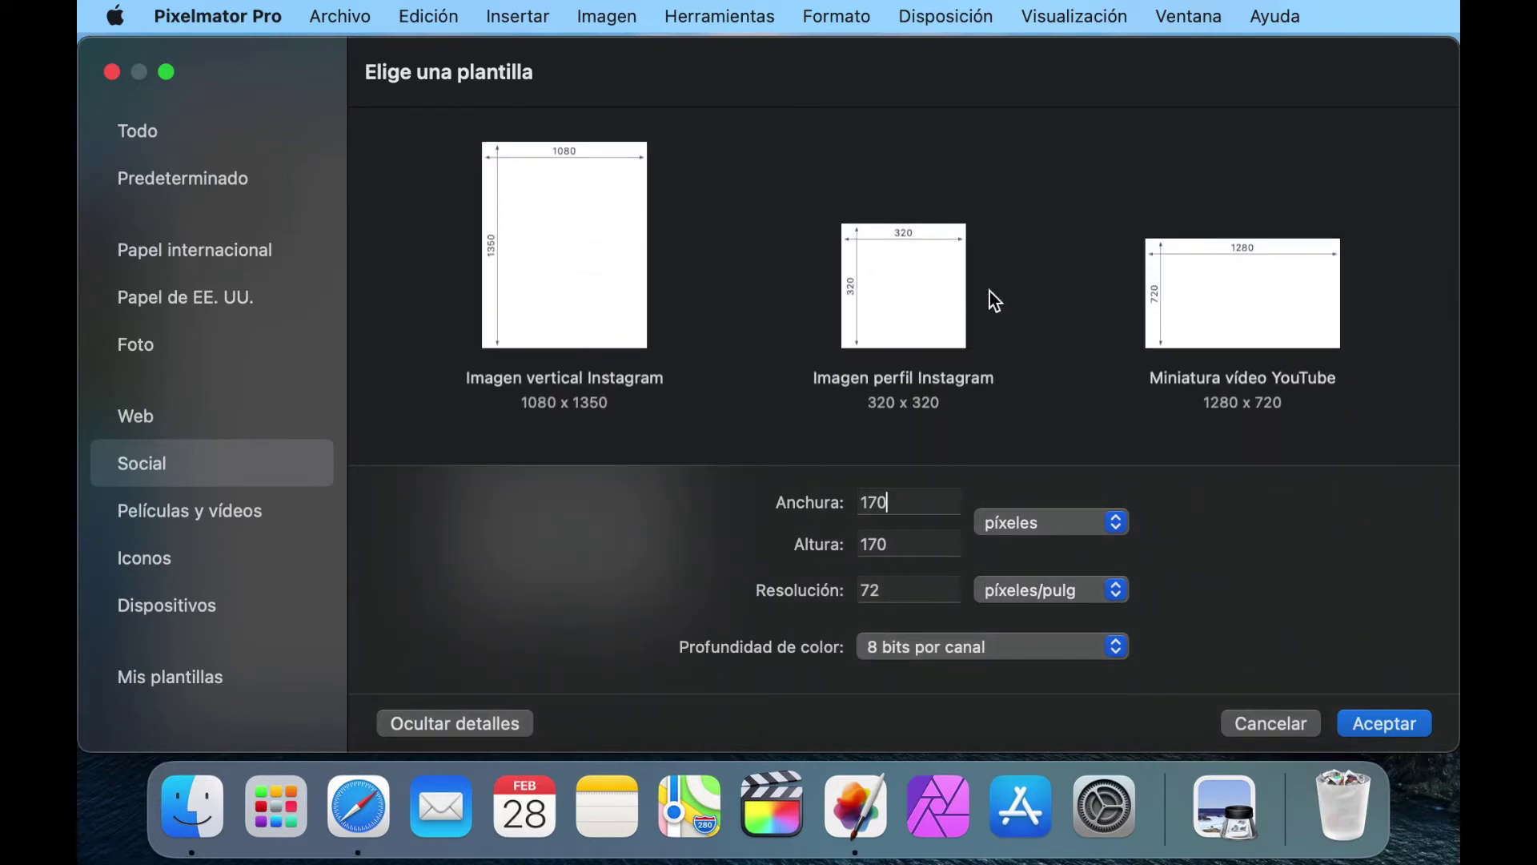
{"action": "scroll", "coordinate": [1084, 311], "scroll_direction": "down", "scroll_amount": 5}
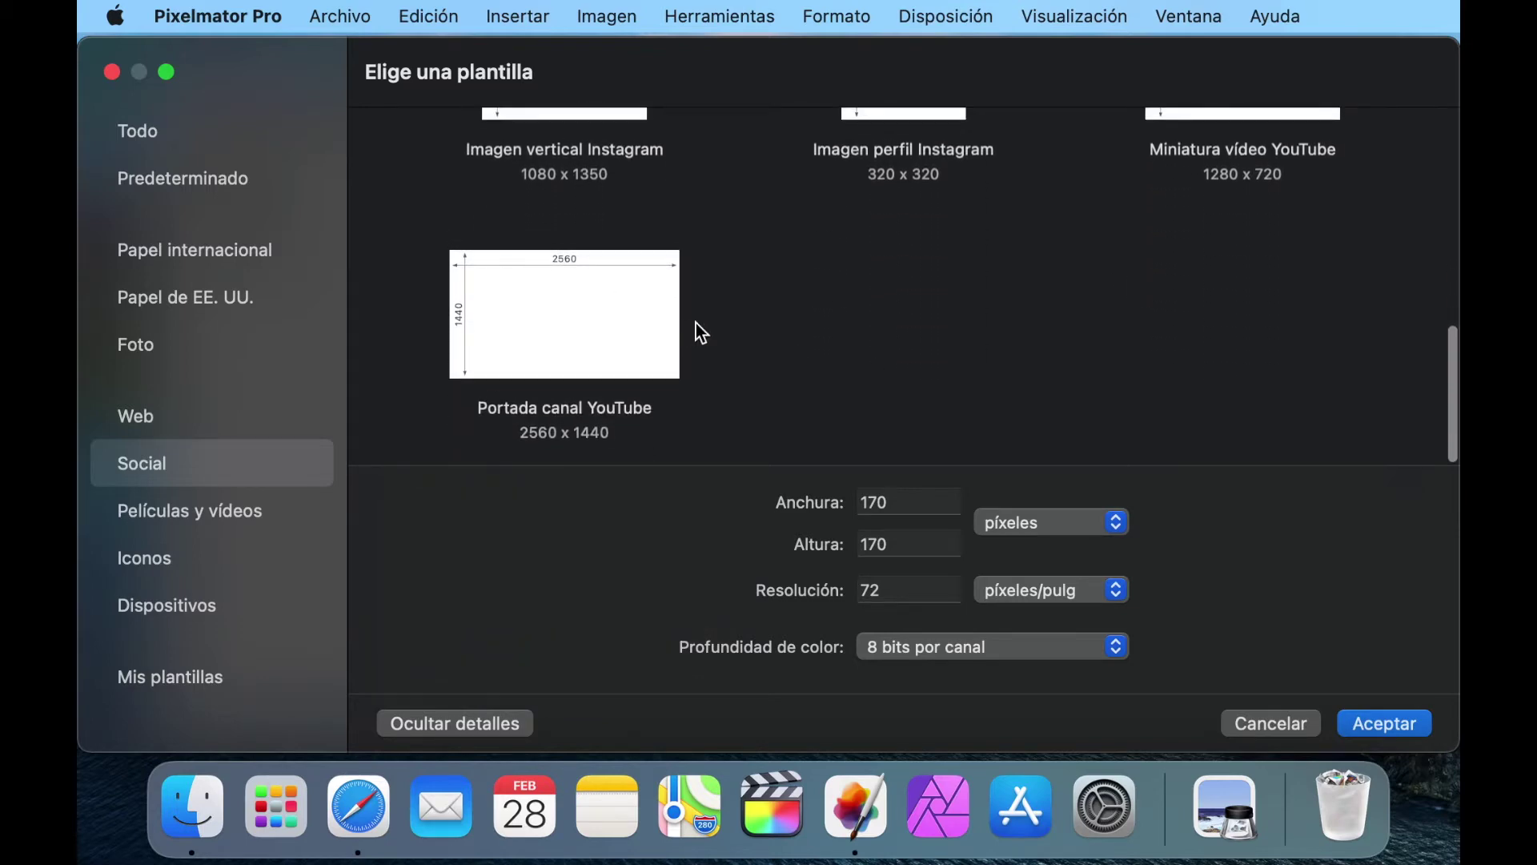
{"action": "scroll", "coordinate": [892, 261], "scroll_direction": "up", "scroll_amount": 4}
{"action": "scroll", "coordinate": [896, 261], "scroll_direction": "up", "scroll_amount": 5}
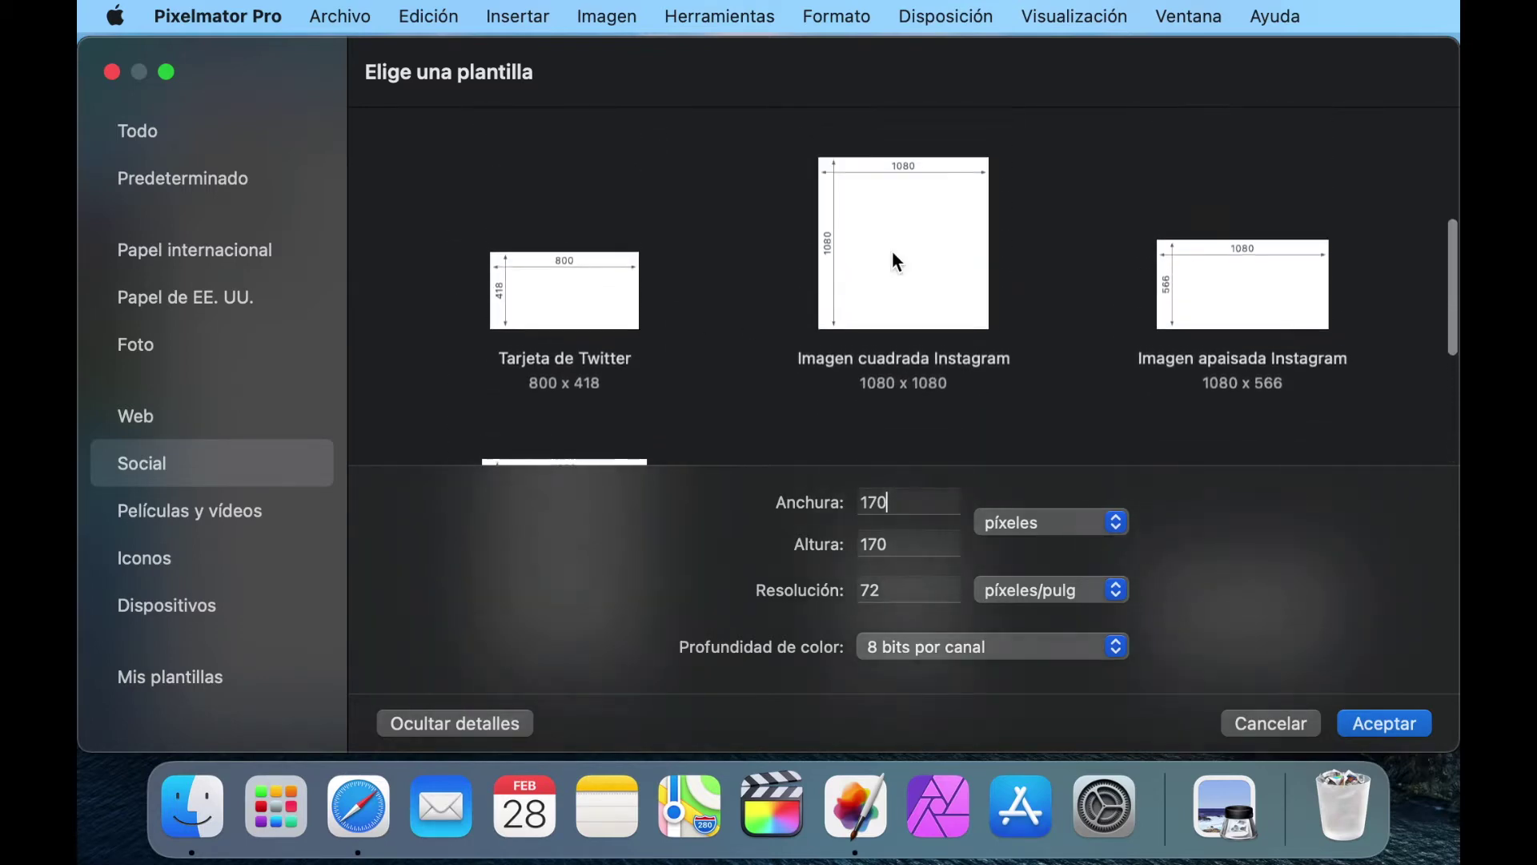
{"action": "scroll", "coordinate": [897, 261], "scroll_direction": "down", "scroll_amount": 2}
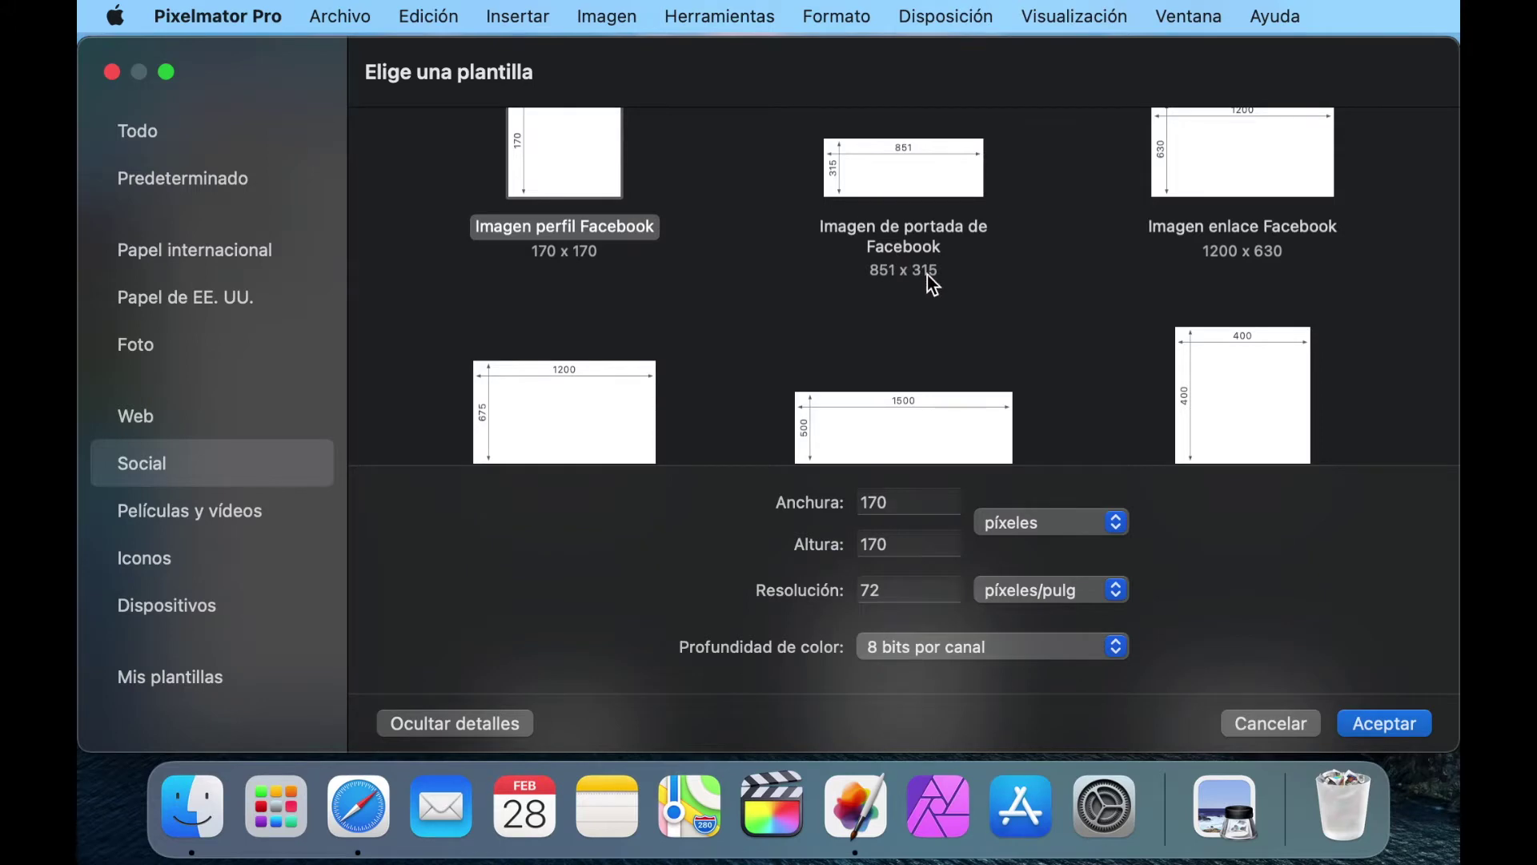
{"action": "scroll", "coordinate": [927, 279], "scroll_direction": "down", "scroll_amount": 5}
{"action": "scroll", "coordinate": [929, 277], "scroll_direction": "down", "scroll_amount": 3}
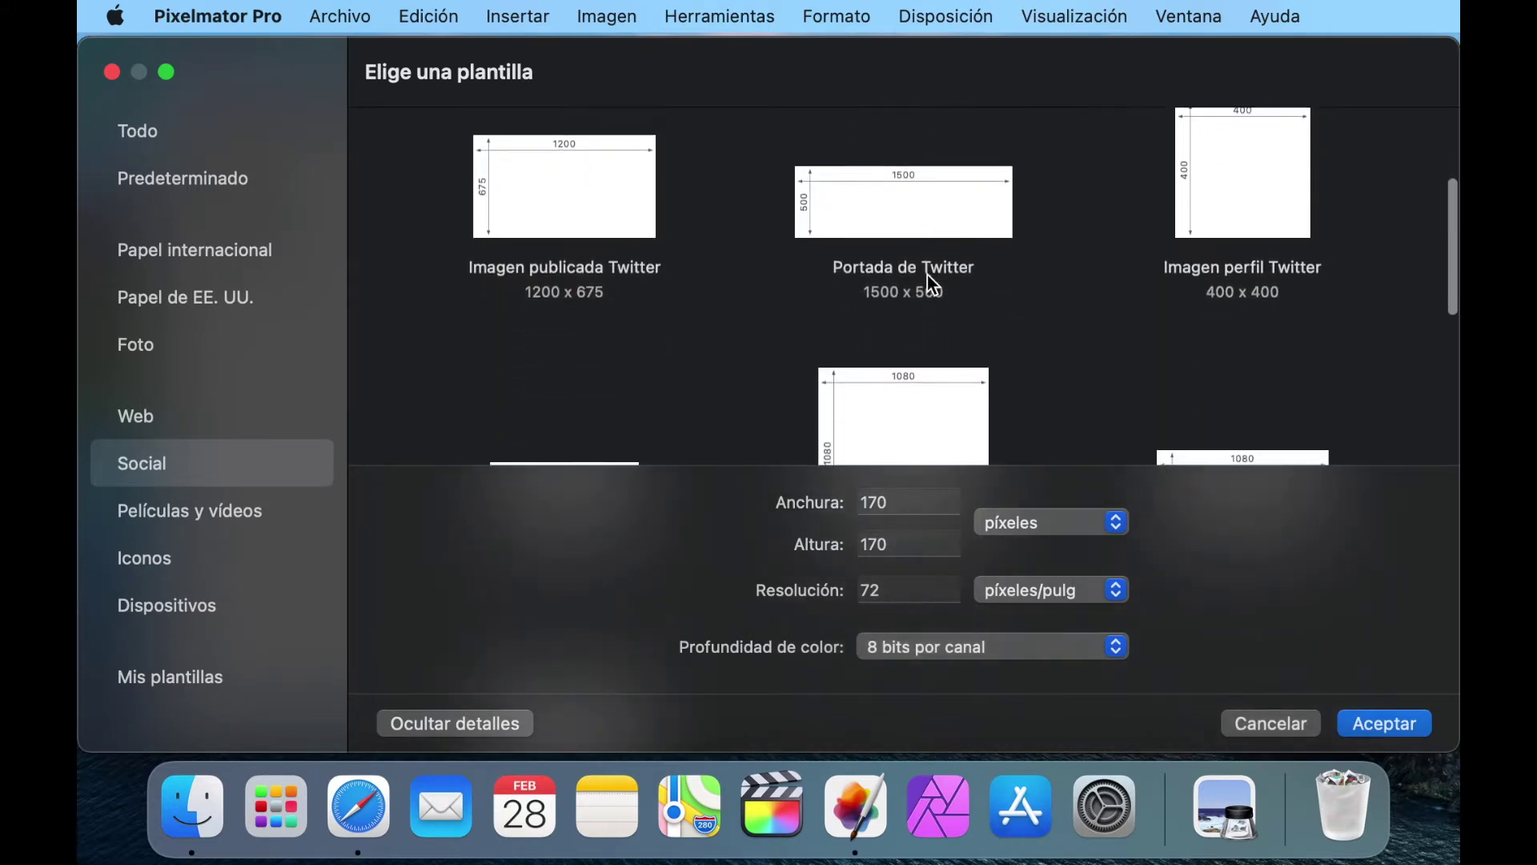
{"action": "scroll", "coordinate": [927, 275], "scroll_direction": "up", "scroll_amount": 3}
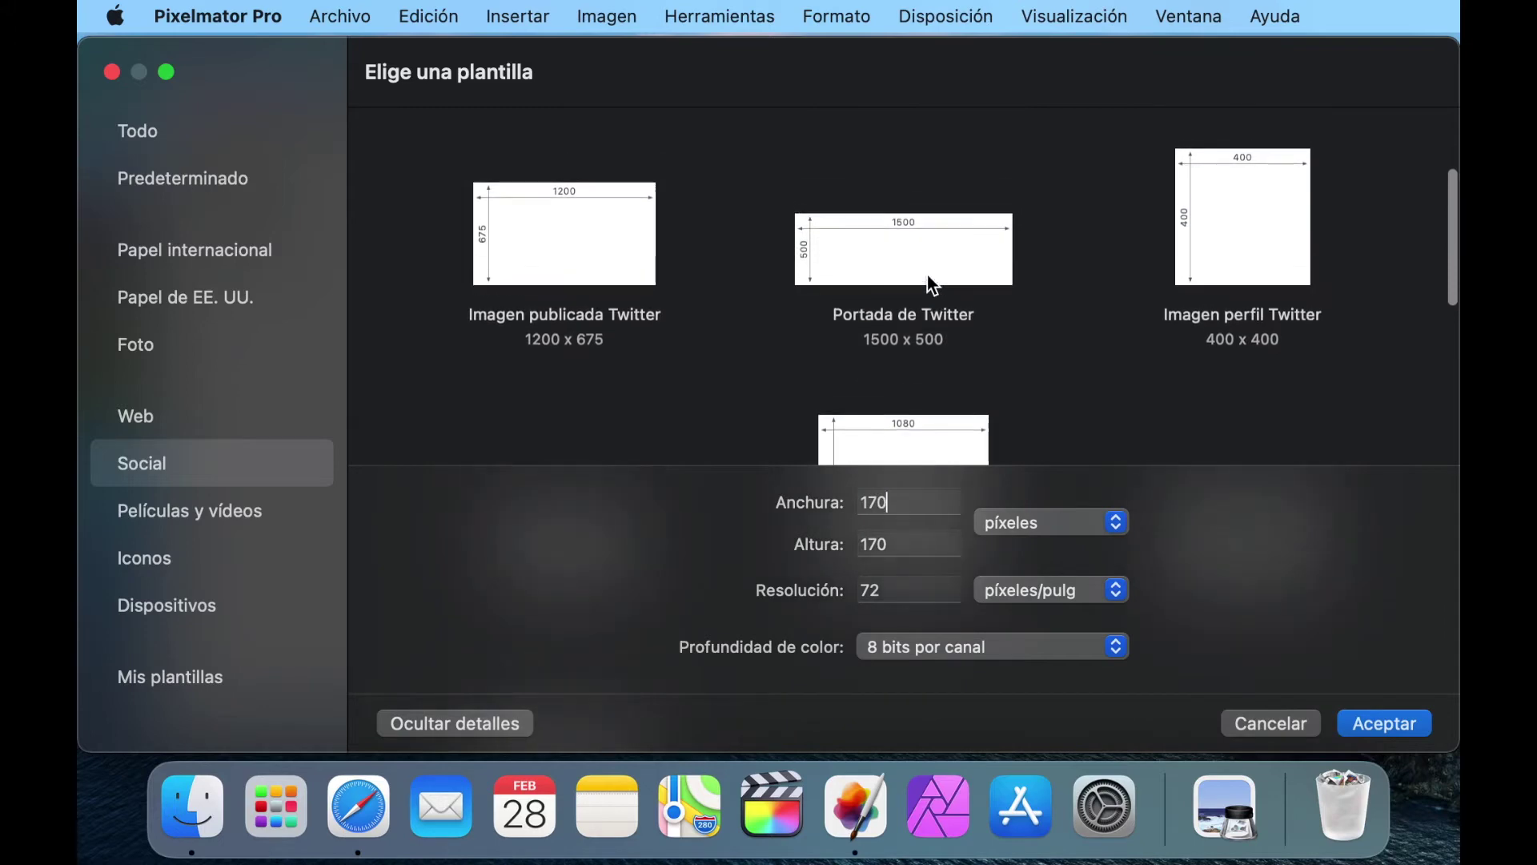
Create the document from the Twitter profile image template, 400 x 400 pixels at 72 pixels per inch
{"action": "left_click", "coordinate": [1223, 209]}
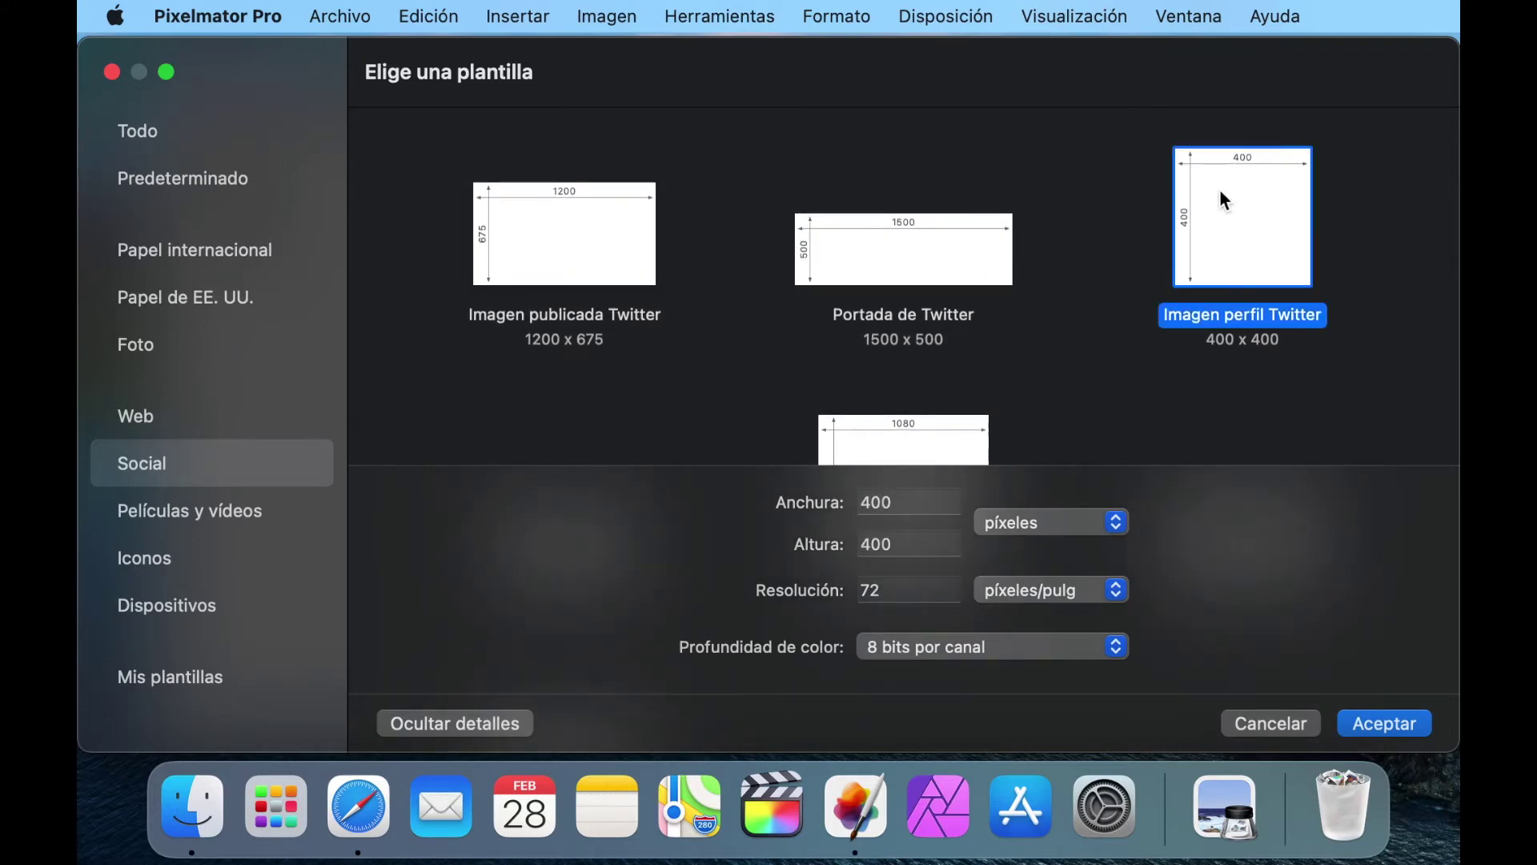
{"action": "scroll", "coordinate": [1124, 230], "scroll_direction": "up", "scroll_amount": 2}
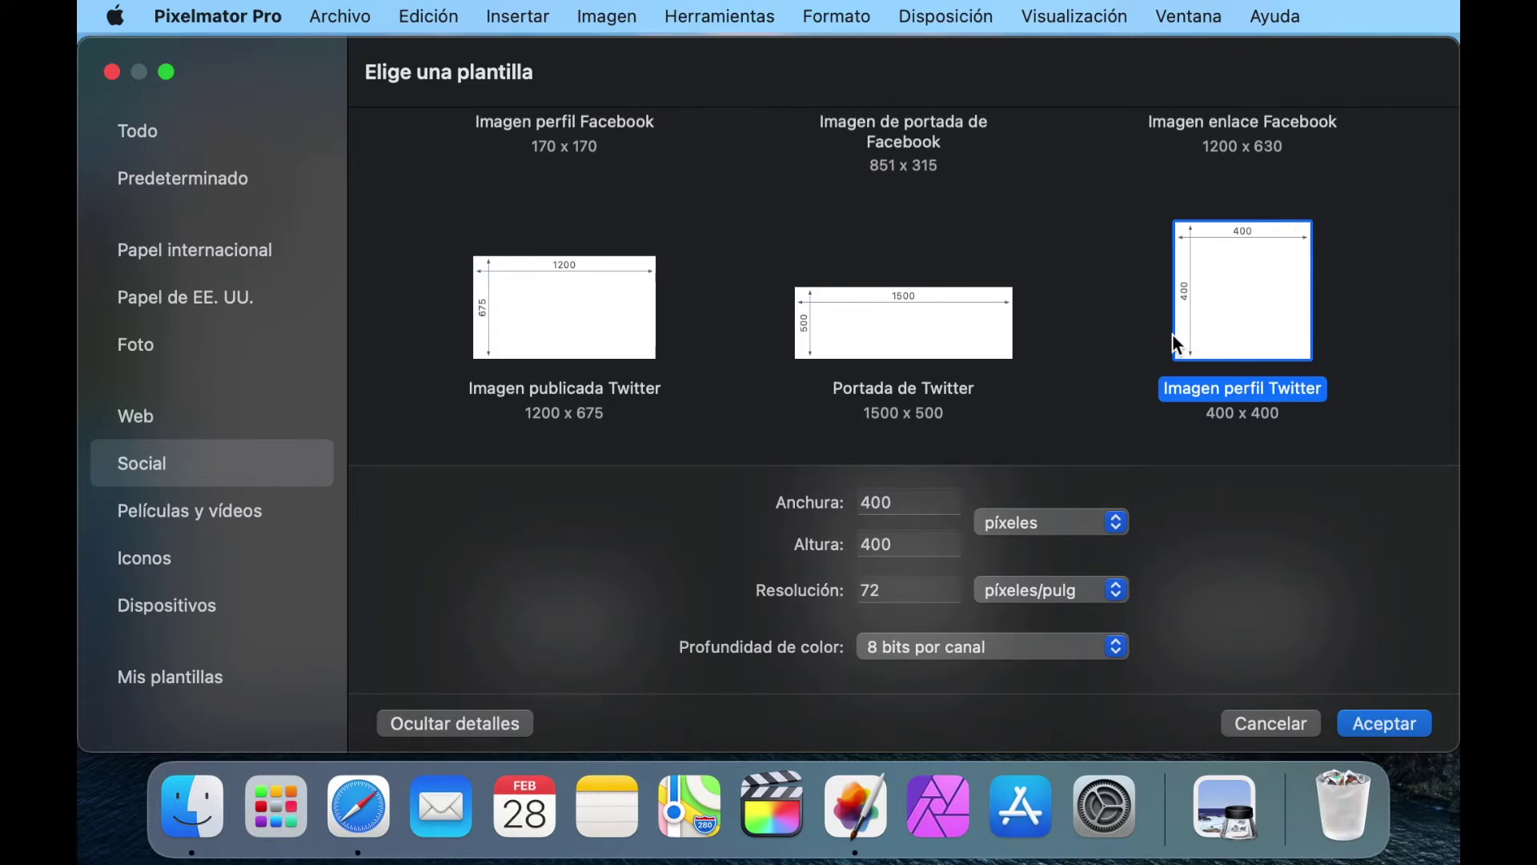
{"action": "scroll", "coordinate": [1141, 231], "scroll_direction": "up", "scroll_amount": 5}
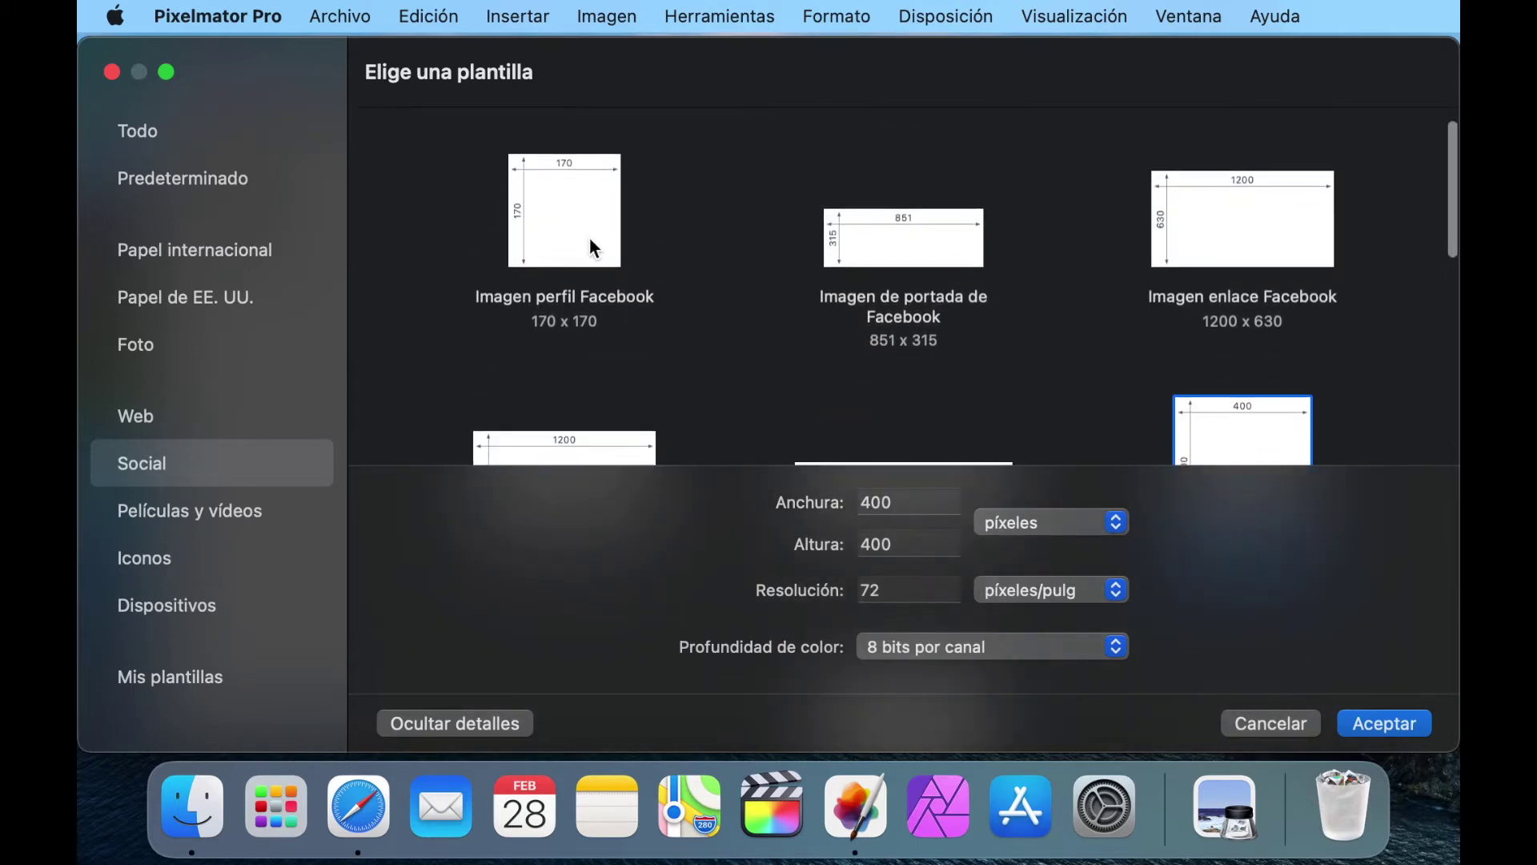
{"action": "scroll", "coordinate": [748, 275], "scroll_direction": "down", "scroll_amount": 8}
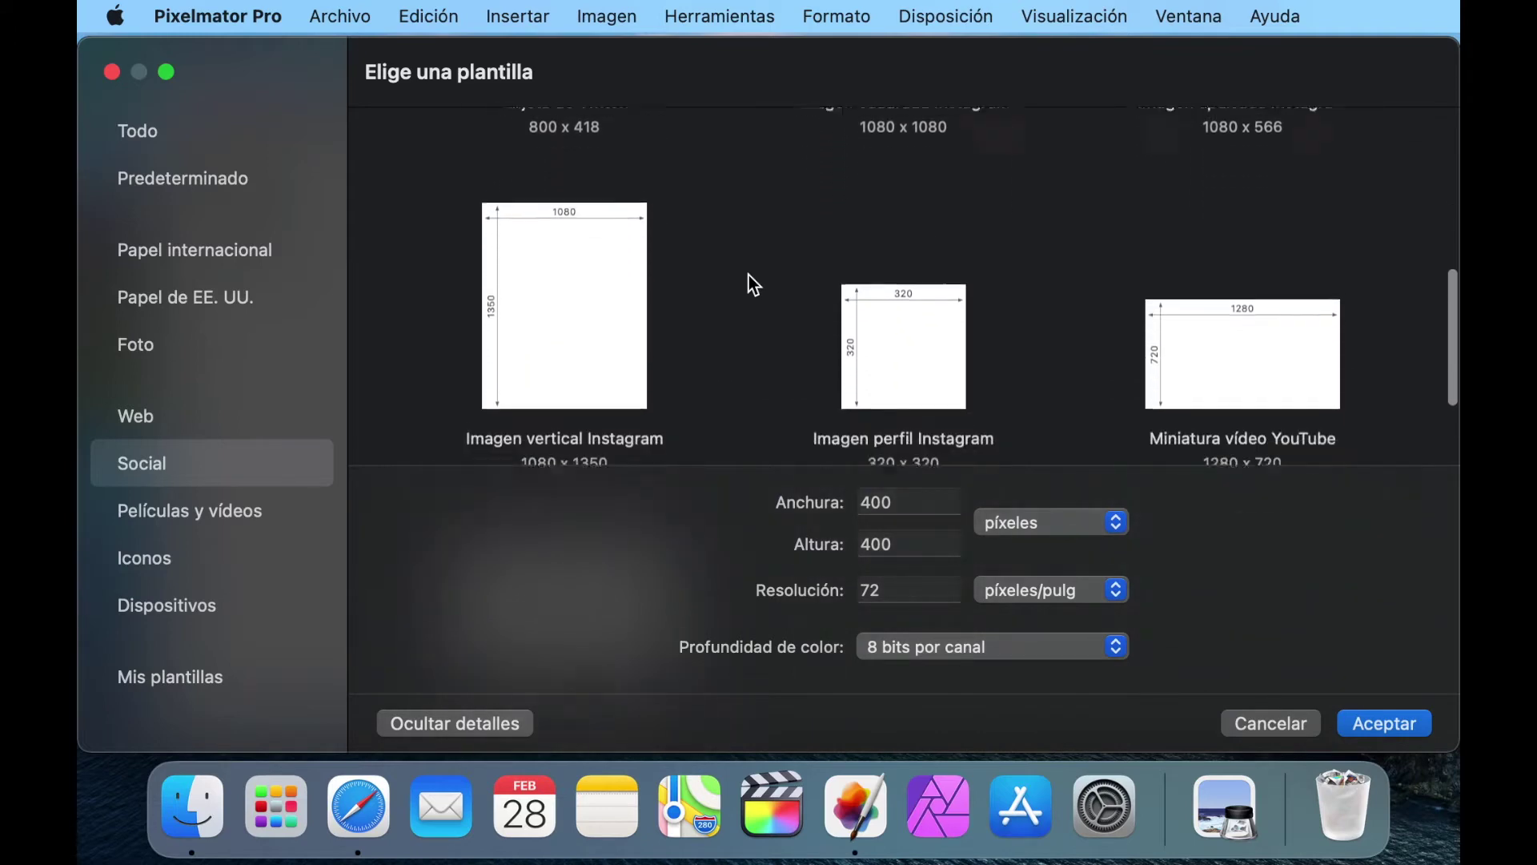
{"action": "scroll", "coordinate": [749, 275], "scroll_direction": "down", "scroll_amount": 3}
{"action": "scroll", "coordinate": [891, 244], "scroll_direction": "up", "scroll_amount": 5}
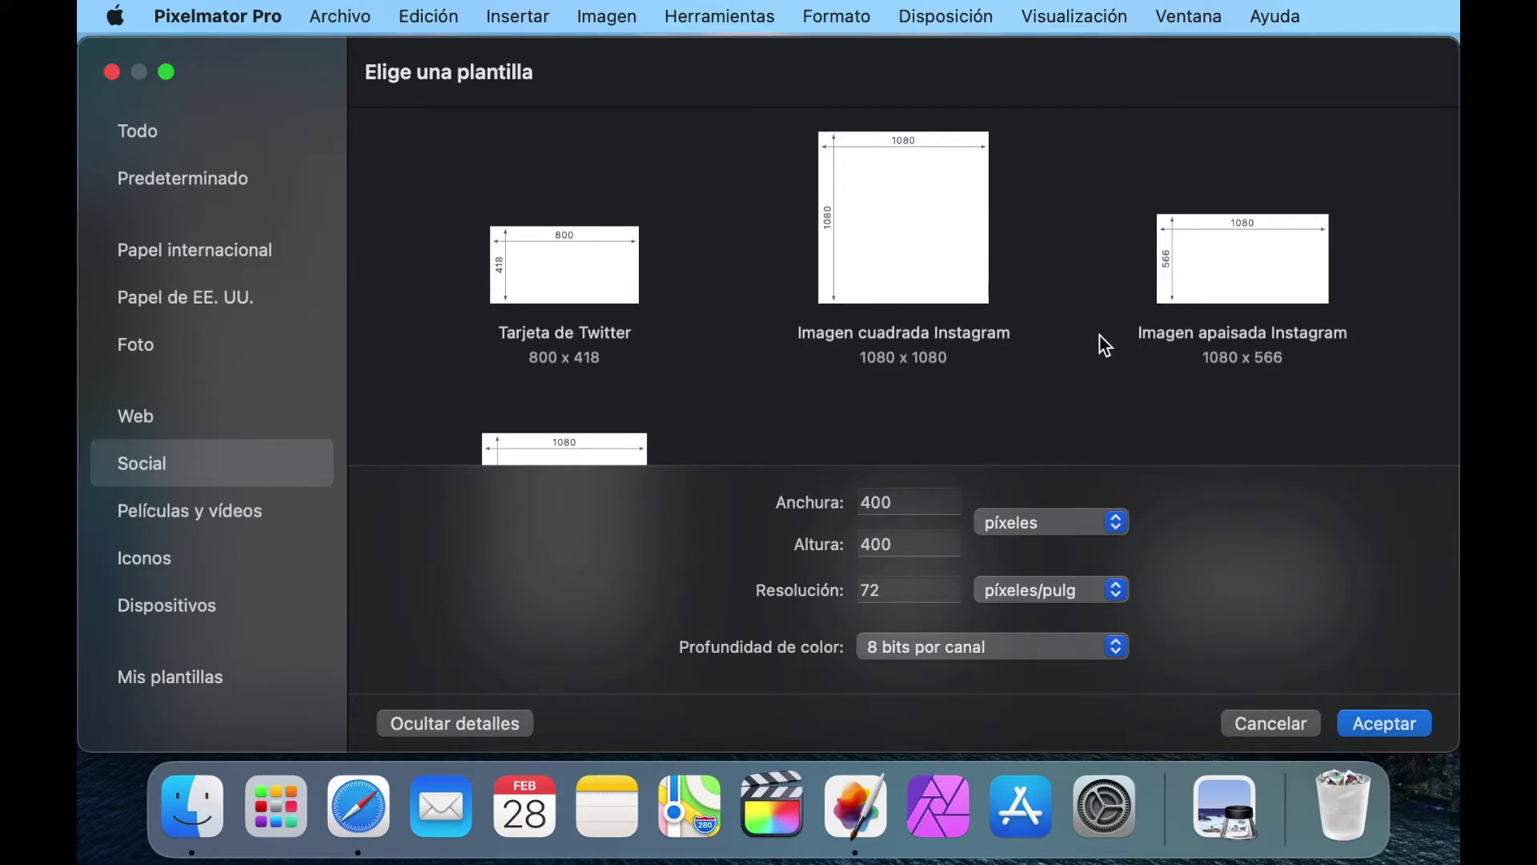
{"action": "scroll", "coordinate": [1098, 335], "scroll_direction": "down", "scroll_amount": 5}
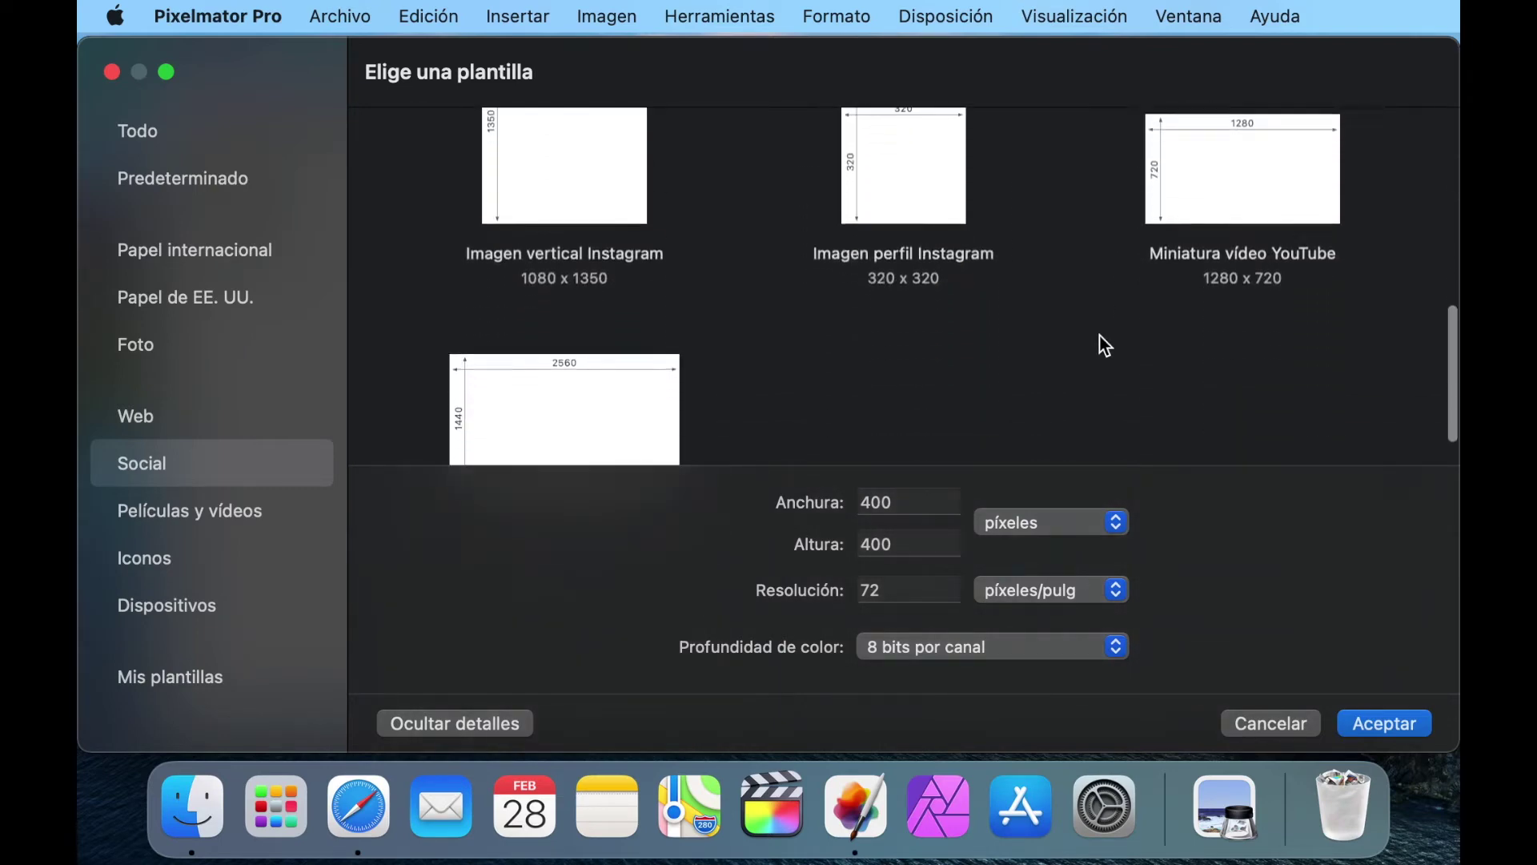
{"action": "scroll", "coordinate": [1099, 334], "scroll_direction": "up", "scroll_amount": 5}
{"action": "scroll", "coordinate": [1098, 335], "scroll_direction": "up", "scroll_amount": 5}
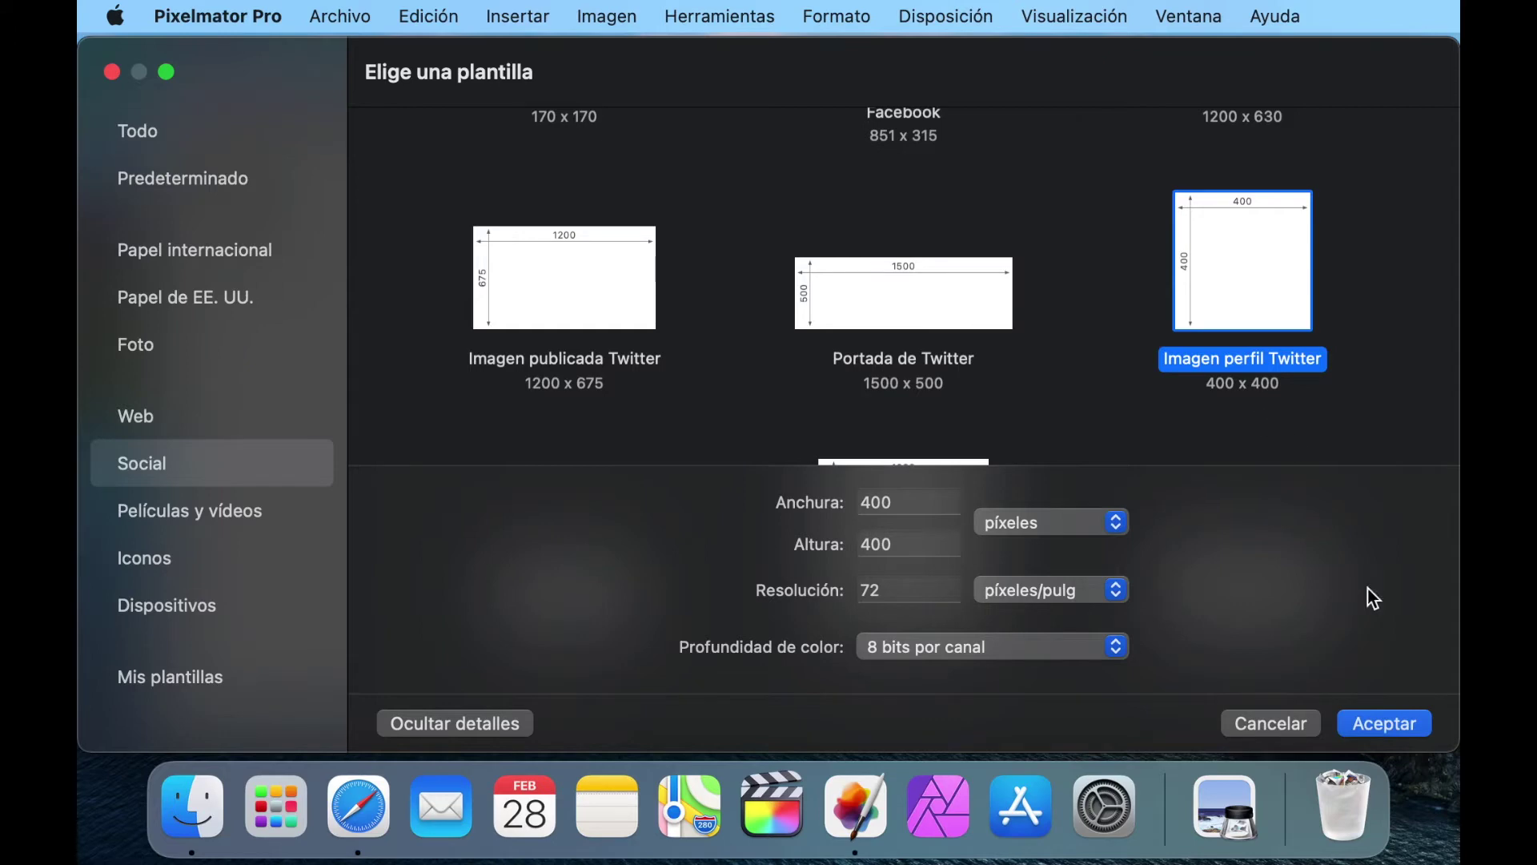
{"action": "left_click", "coordinate": [1372, 720]}
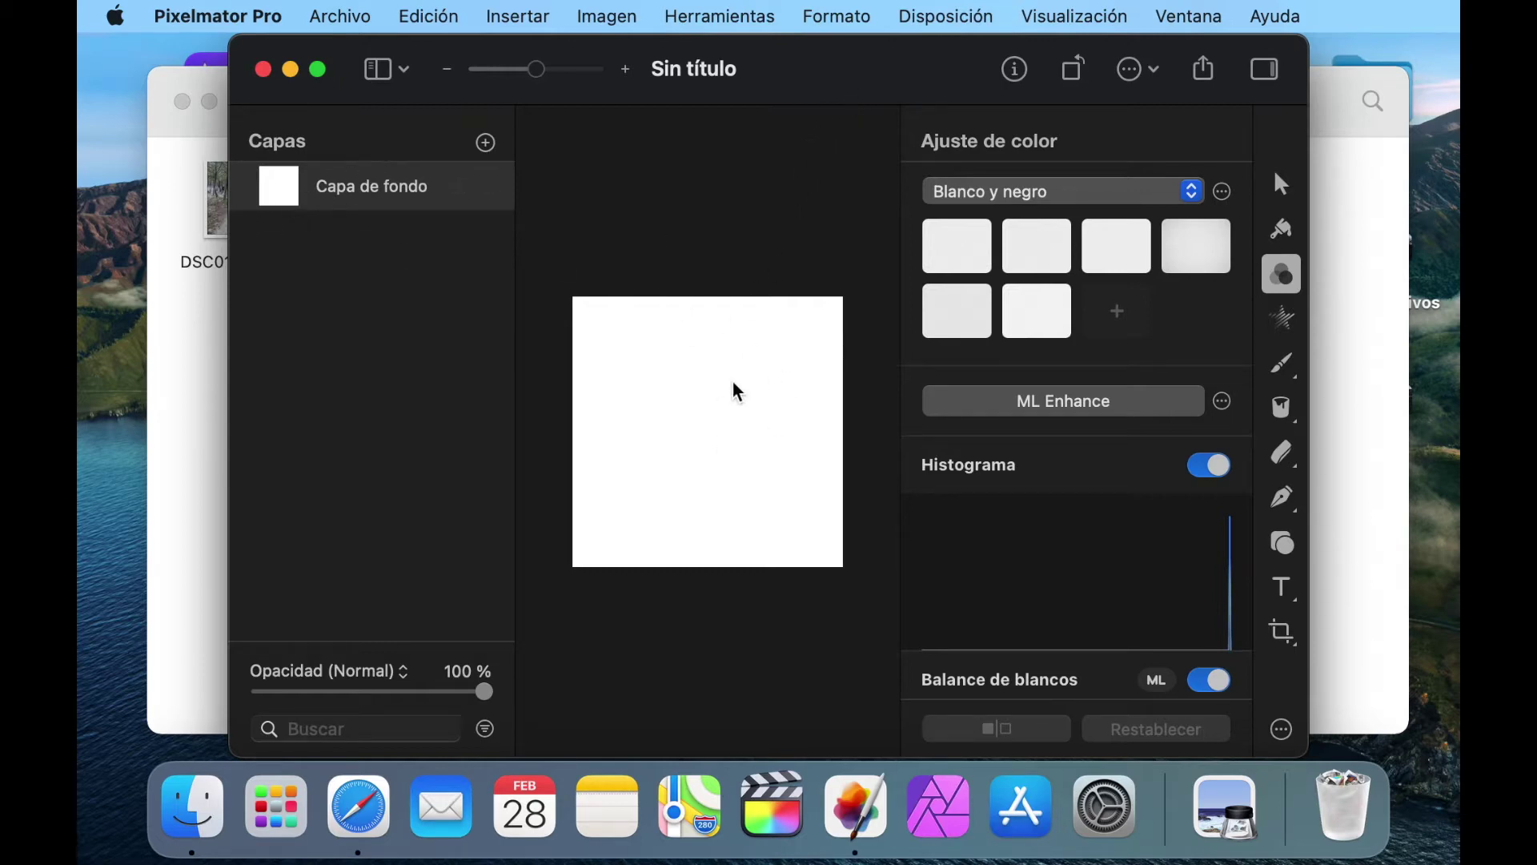
Add DSC01697.jpg from the Finder folder to the untitled document as a new layer
{"action": "left_click_drag", "start_coordinate": [813, 75], "coordinate": [865, 83]}
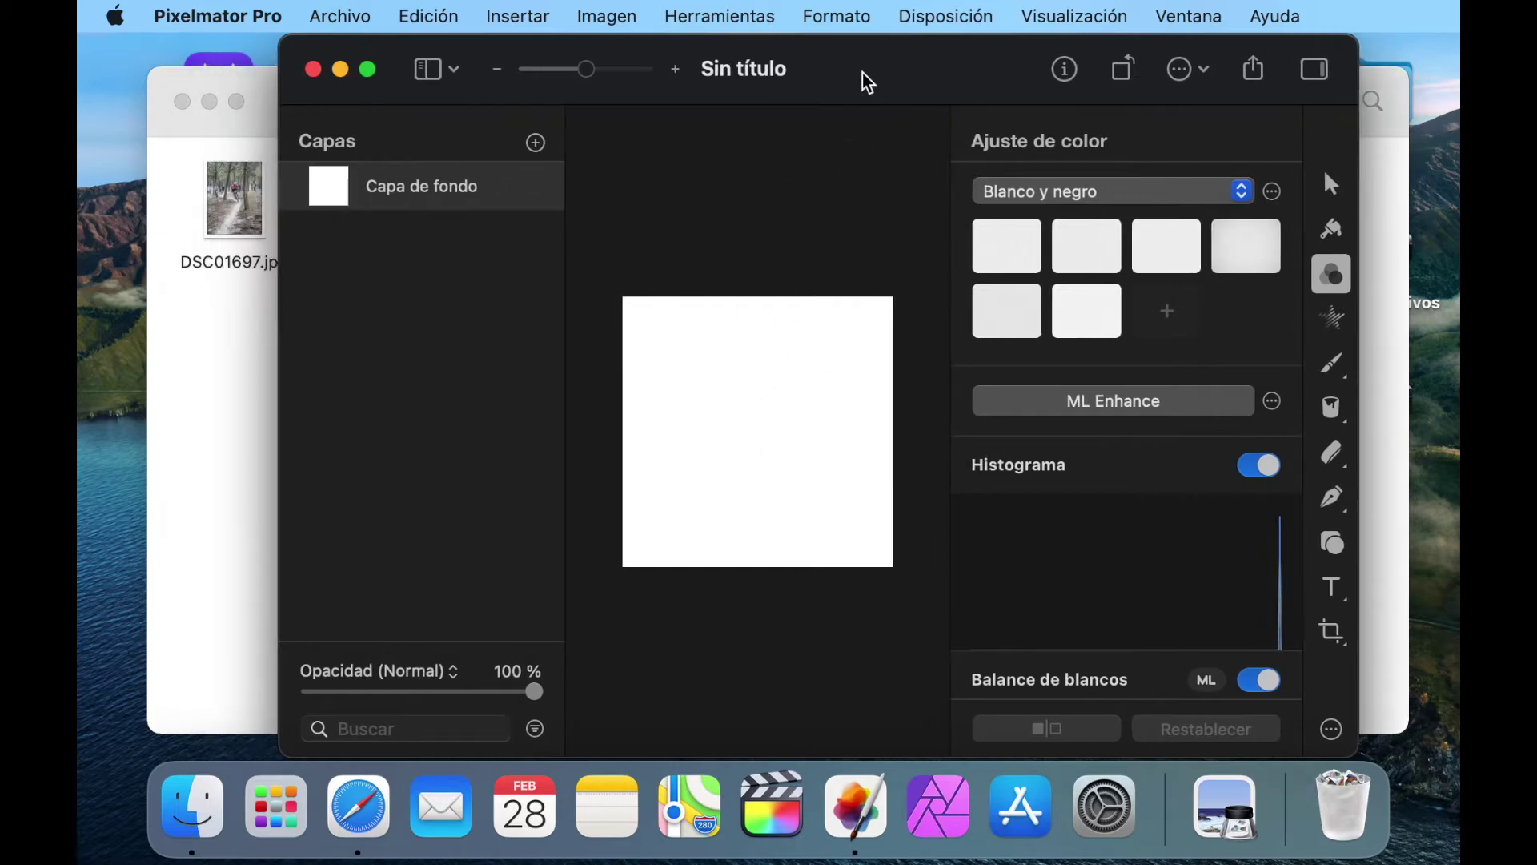
{"action": "left_click", "coordinate": [233, 200]}
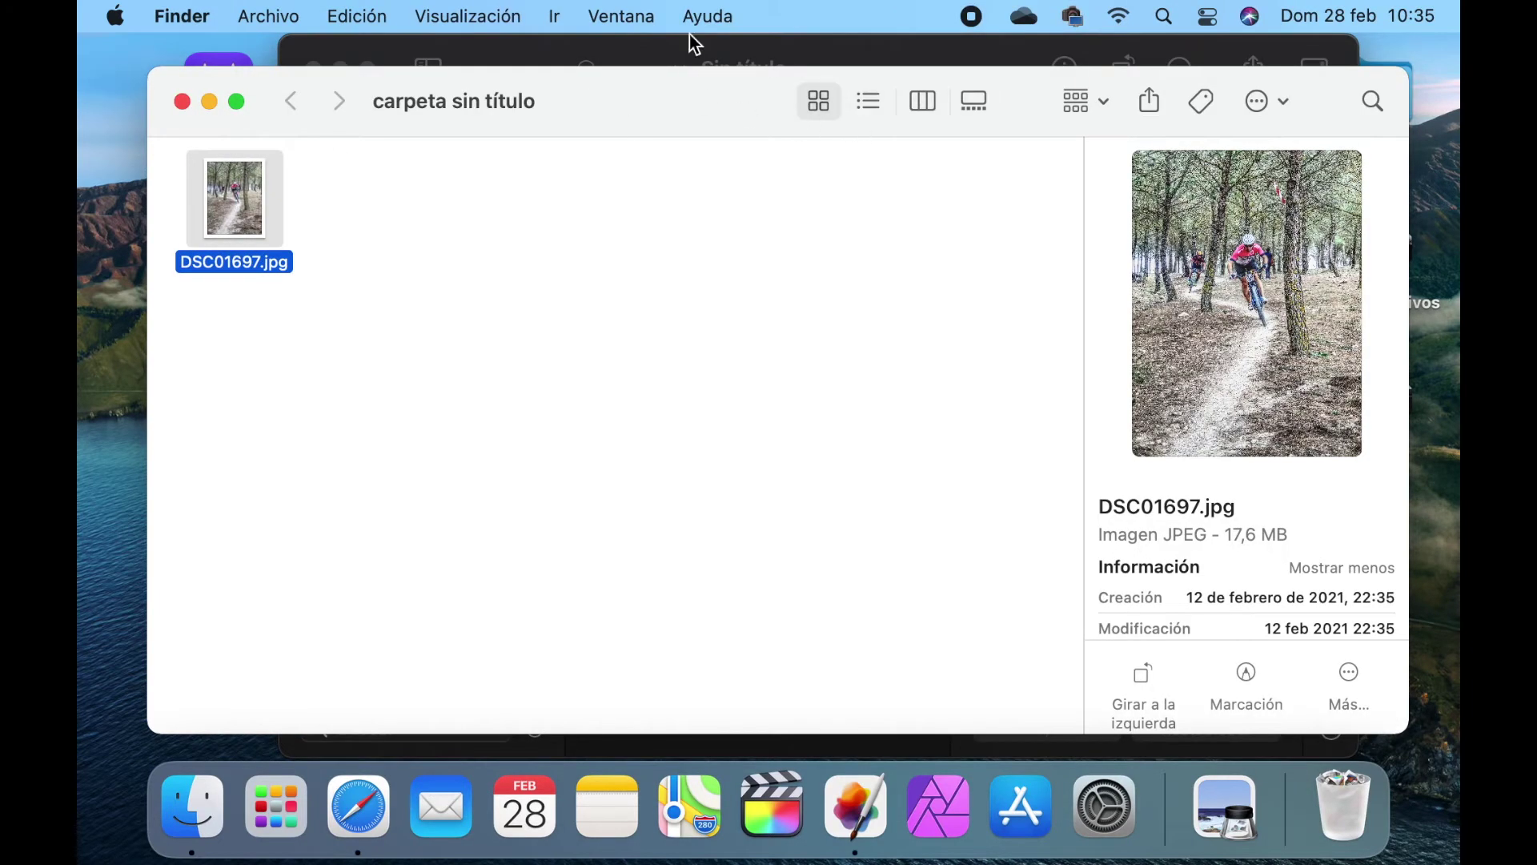
{"action": "left_click_drag", "start_coordinate": [687, 41], "coordinate": [809, 48]}
{"action": "left_click_drag", "start_coordinate": [236, 200], "coordinate": [588, 288]}
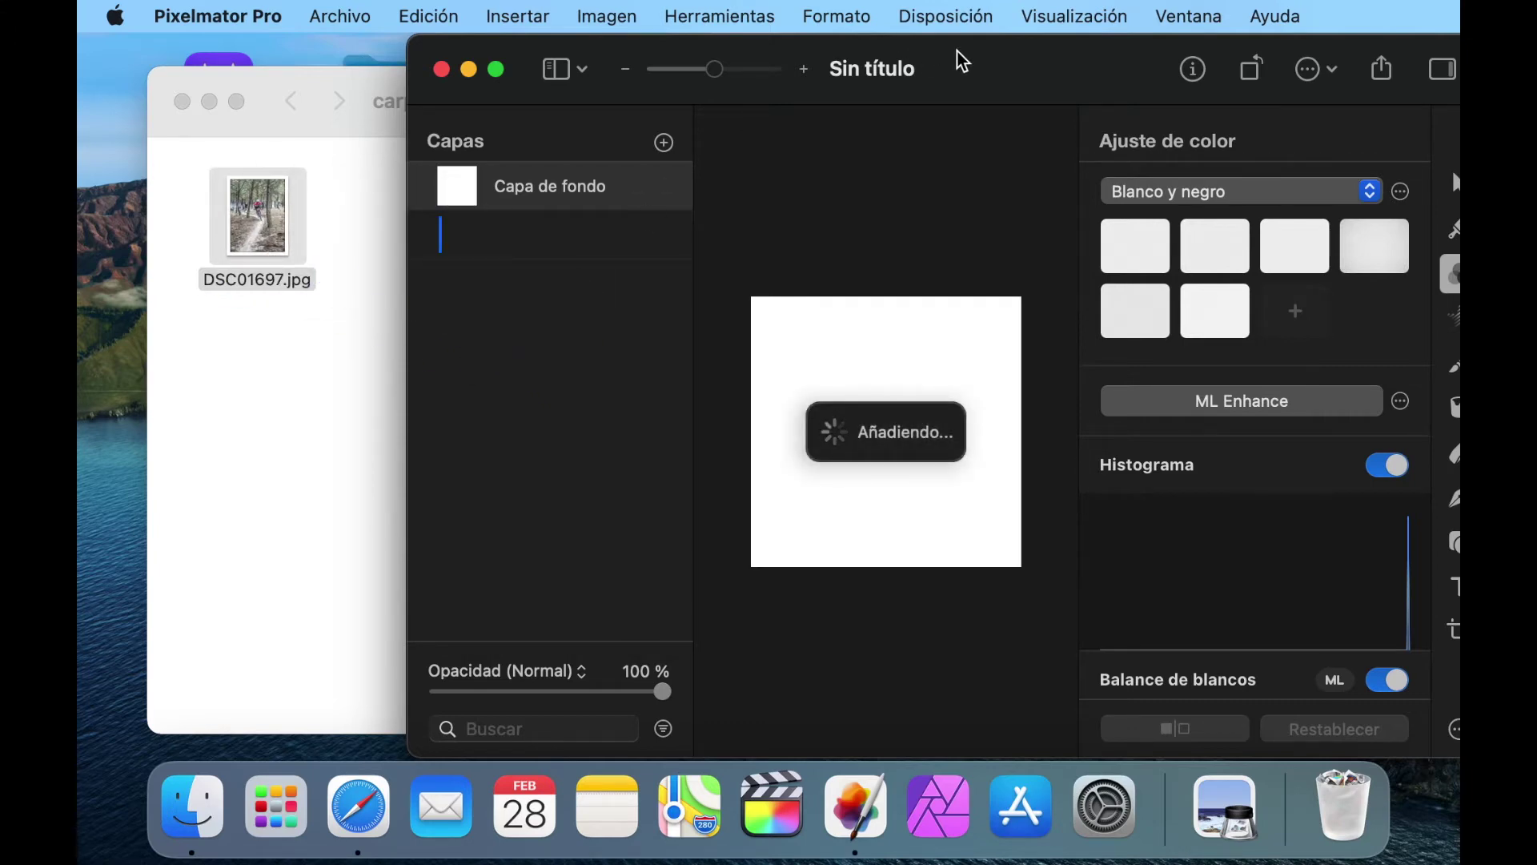
Expand the document window to full screen and move the Árbol layer above Capa de fondo
{"action": "left_click_drag", "start_coordinate": [959, 57], "coordinate": [863, 55]}
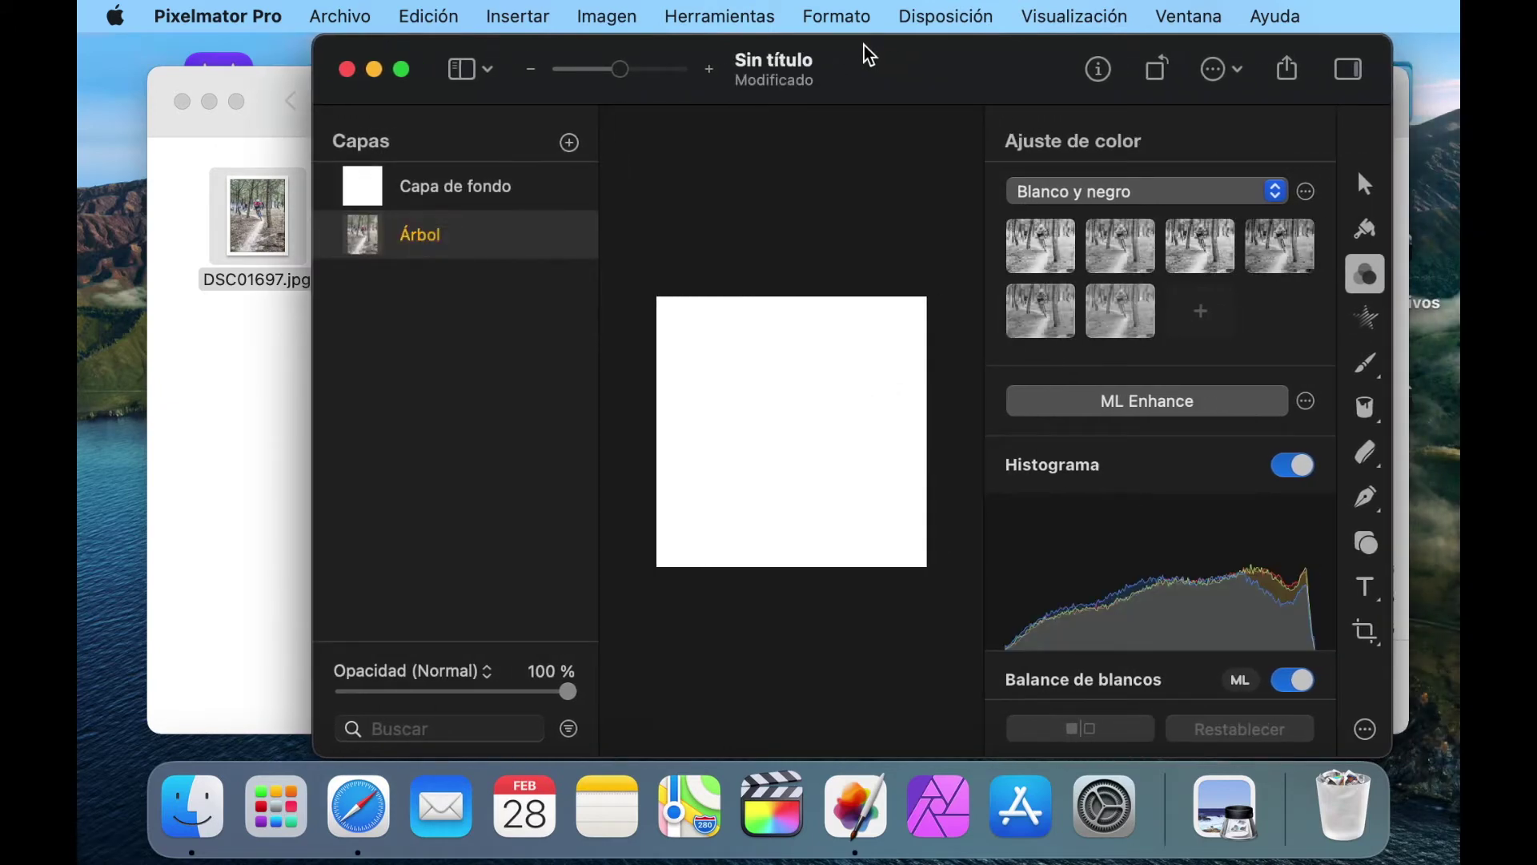
{"action": "left_click", "coordinate": [400, 71]}
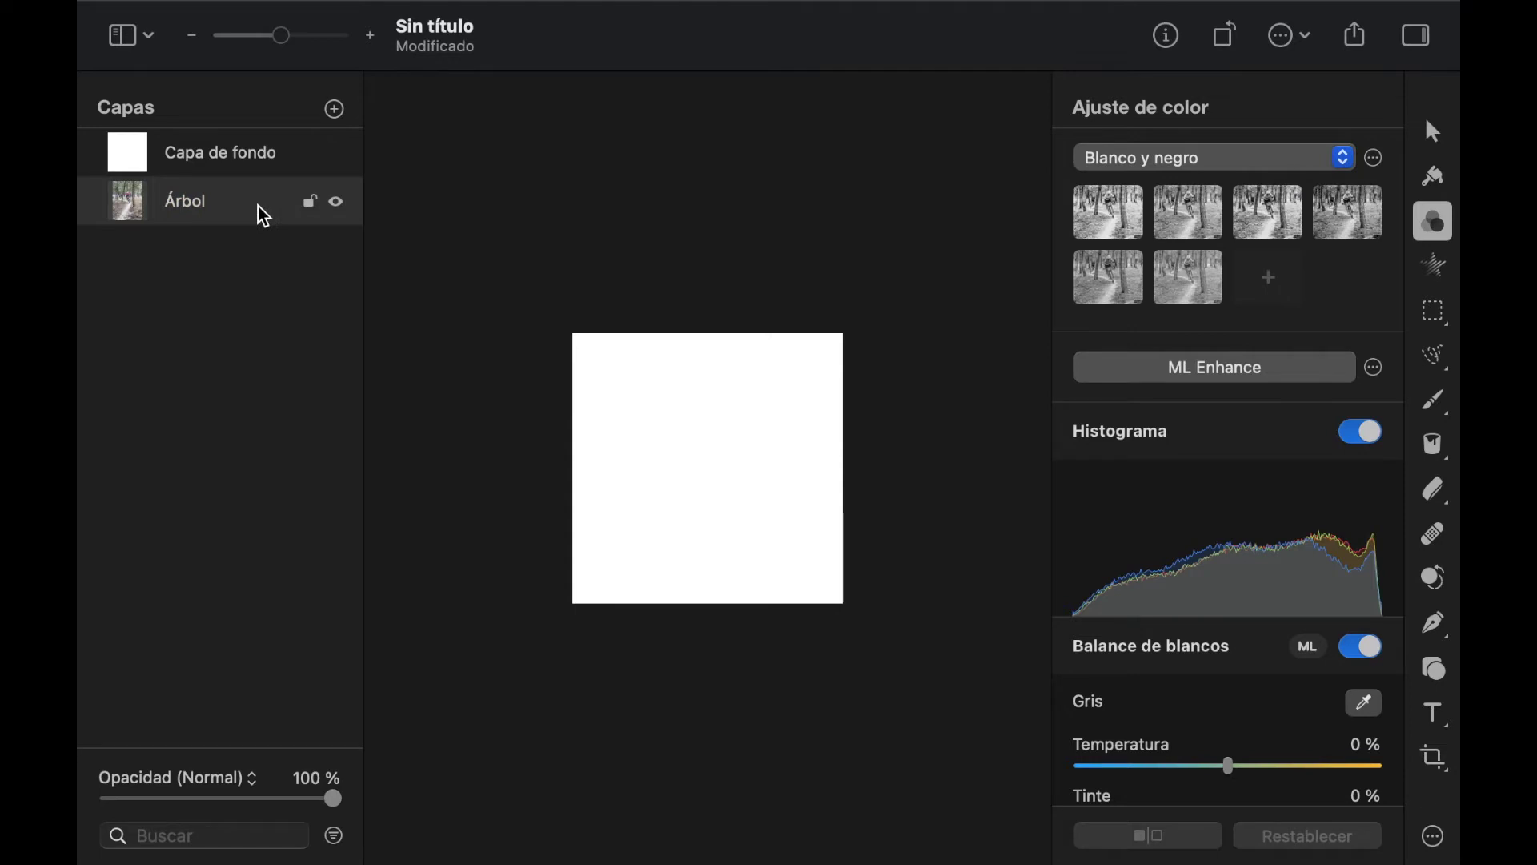
{"action": "left_click_drag", "start_coordinate": [176, 221], "coordinate": [181, 166]}
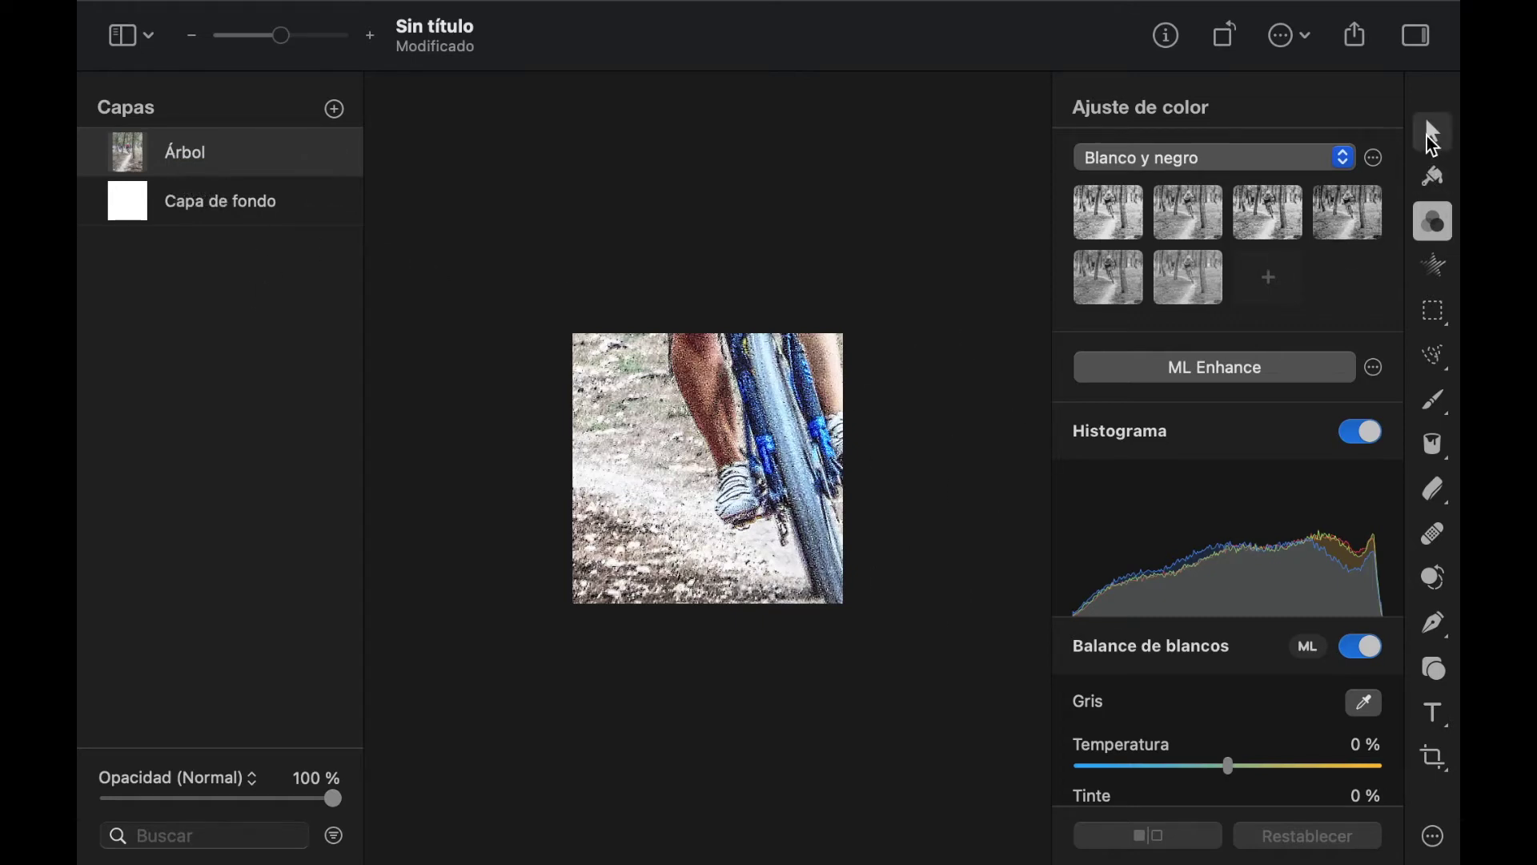
Resize the Árbol layer to a width of 400 px with its proportions constrained
{"action": "left_click", "coordinate": [1433, 131]}
{"action": "key", "text": "super+minus"}
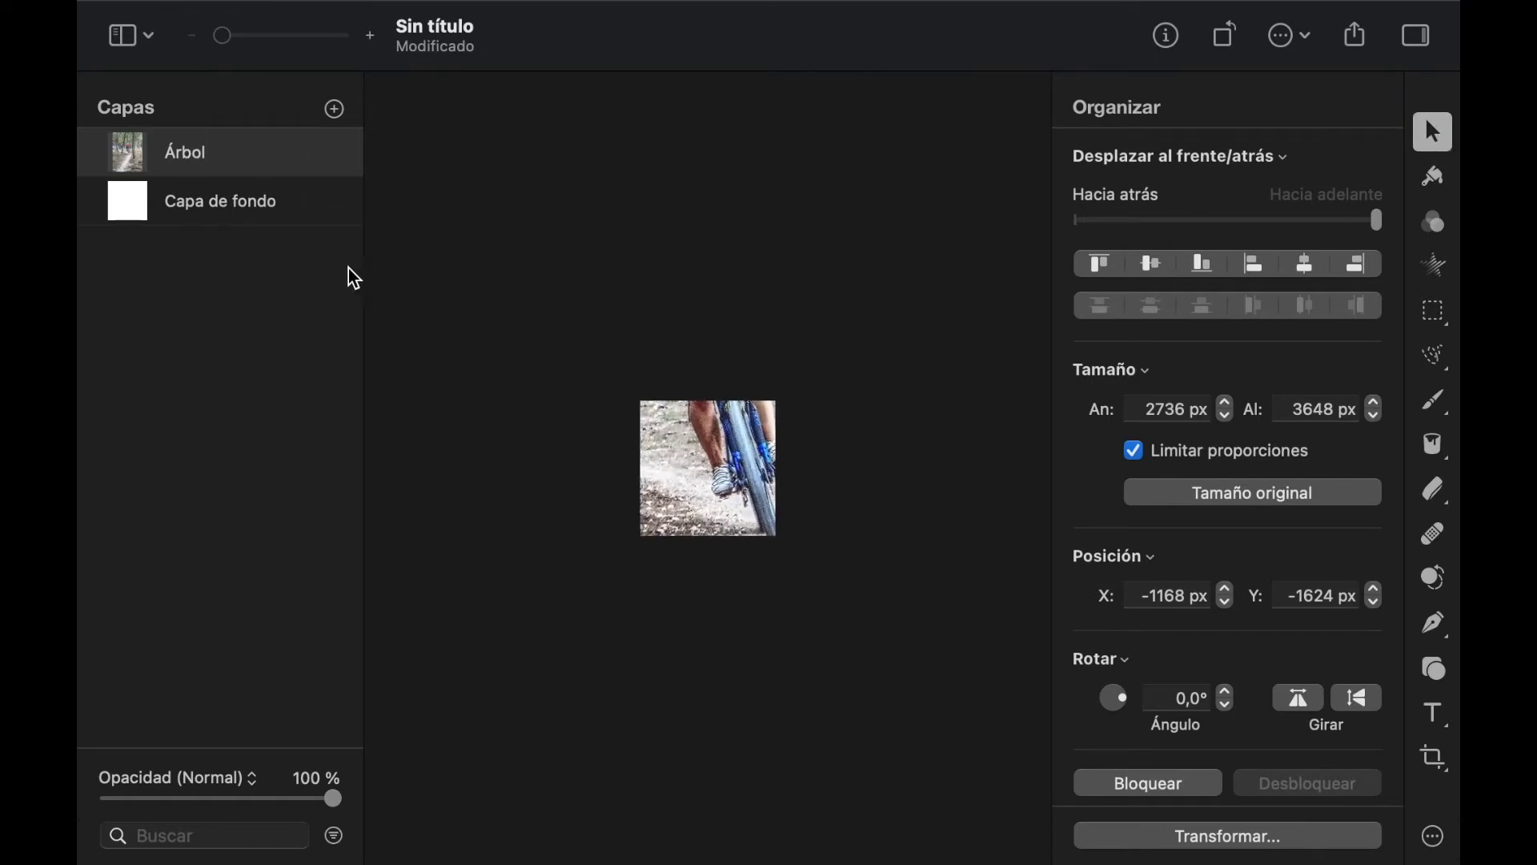
{"action": "left_click", "coordinate": [248, 208]}
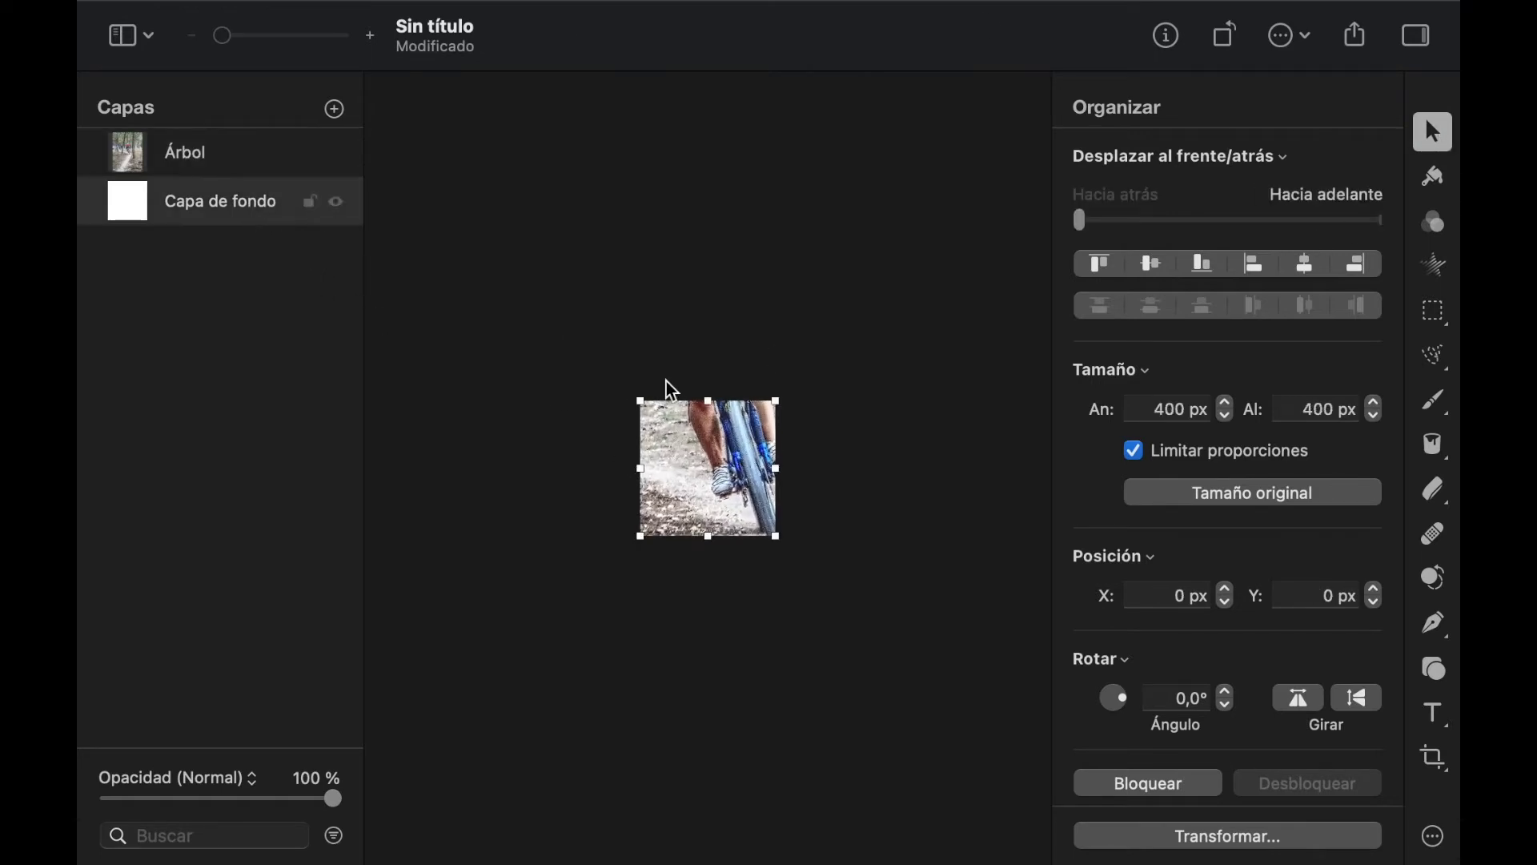
{"action": "left_click", "coordinate": [233, 151]}
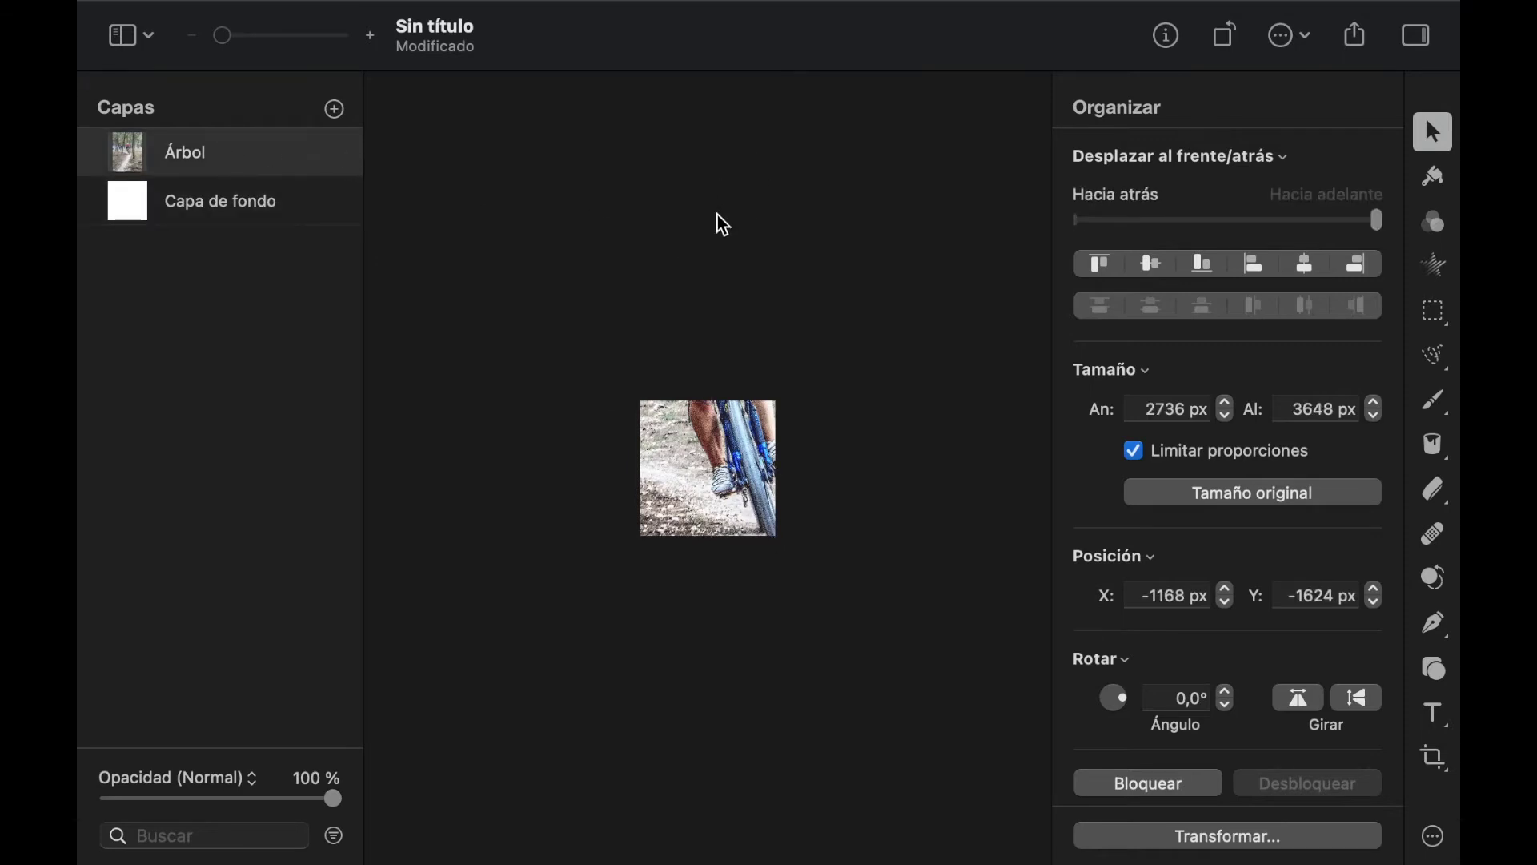
{"action": "key", "text": "super+minus"}
{"action": "key", "text": "super+plus"}
{"action": "left_click_drag", "start_coordinate": [1224, 416], "coordinate": [1183, 410]}
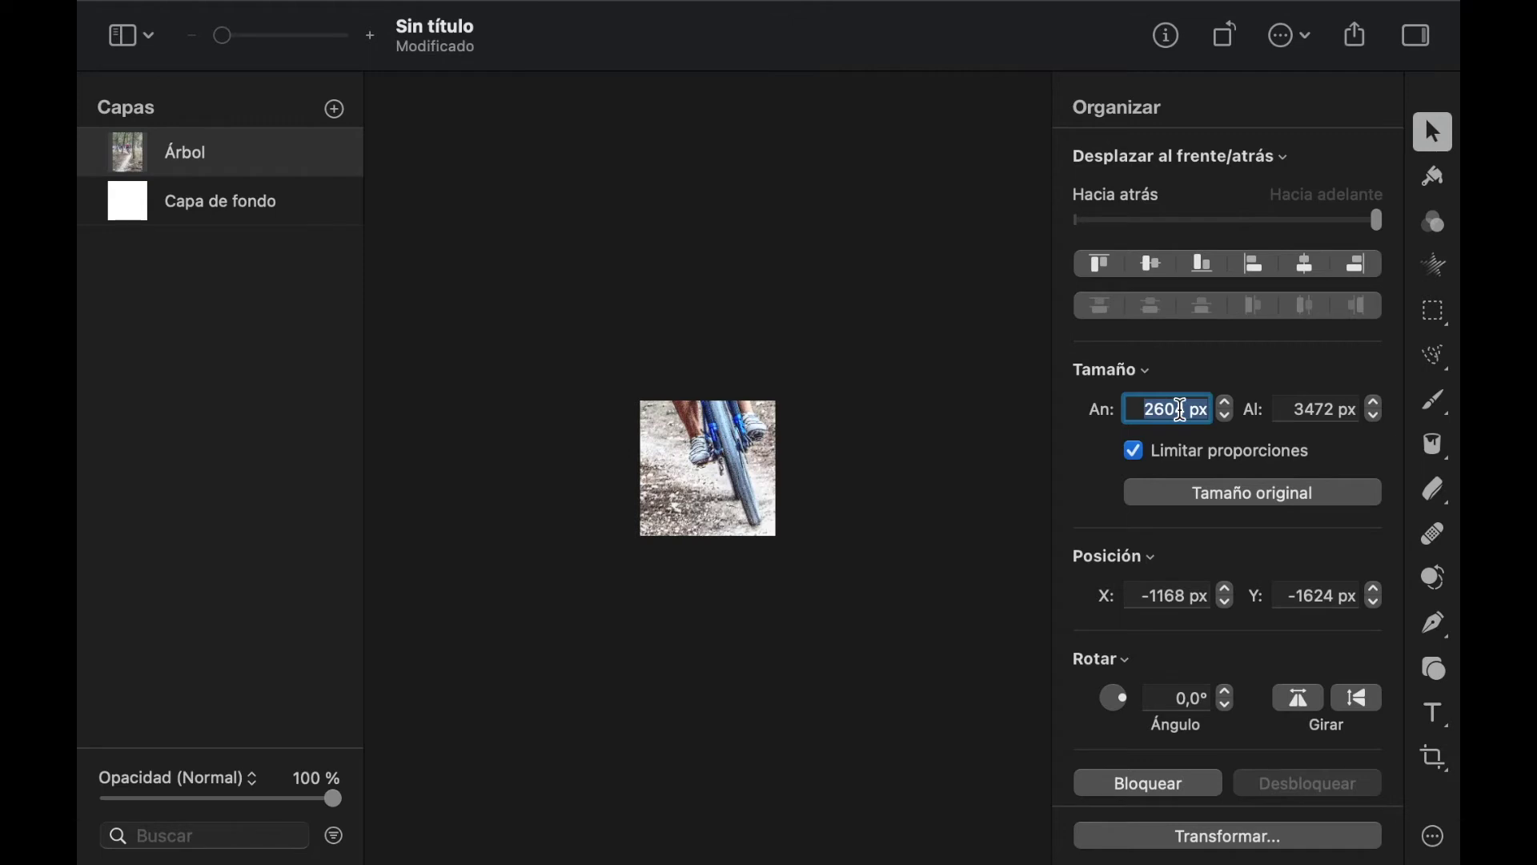
{"action": "type", "text": "400"}
{"action": "key", "text": "Return"}
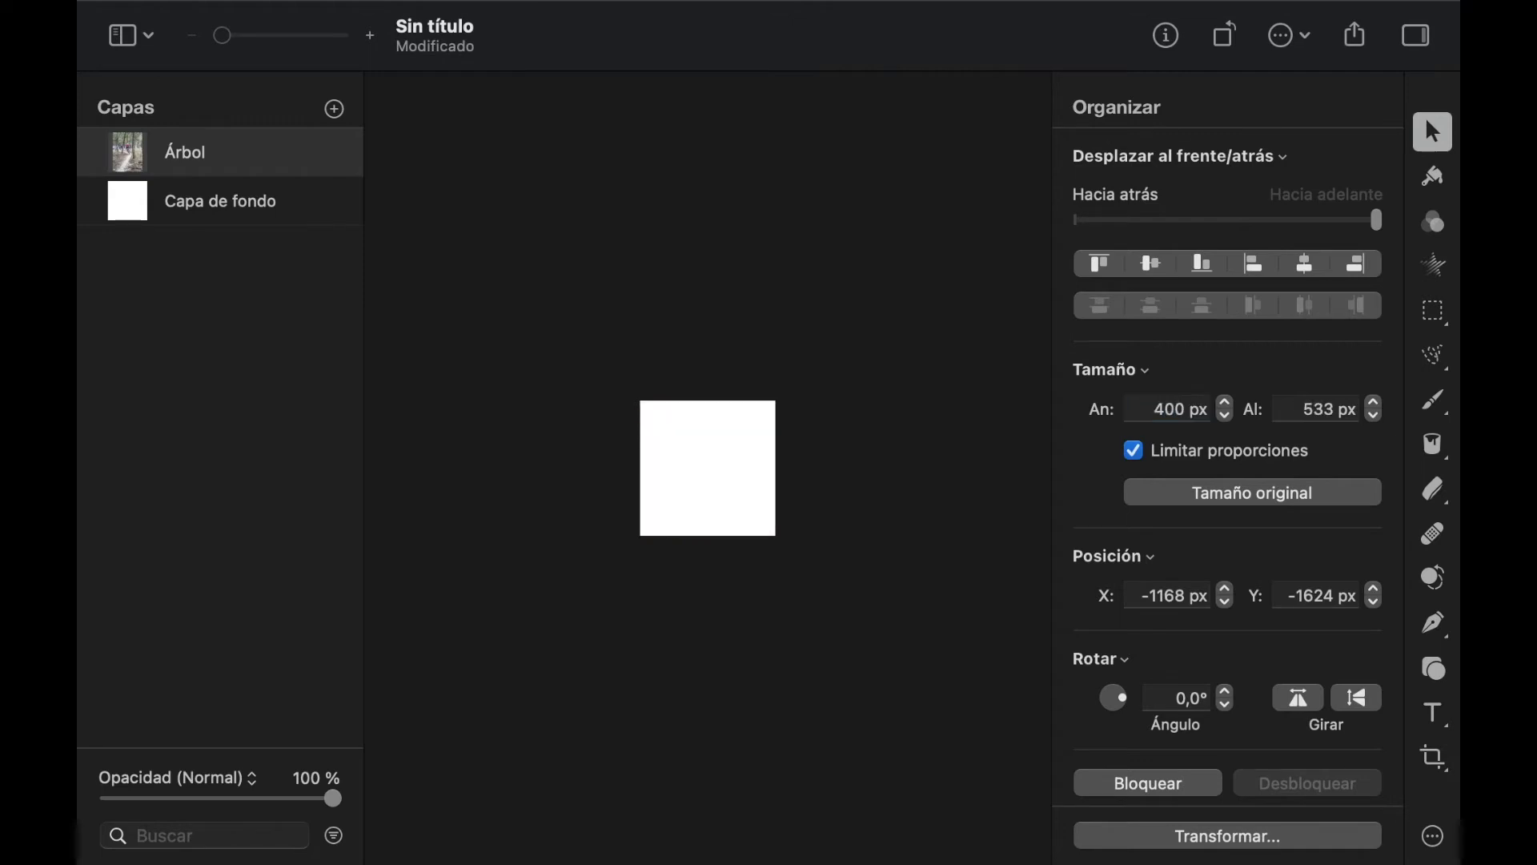
Move the Árbol layer back onto the canvas, aligning its upper-left corner at X 0, Y 0 px
{"action": "left_click", "coordinate": [1433, 173]}
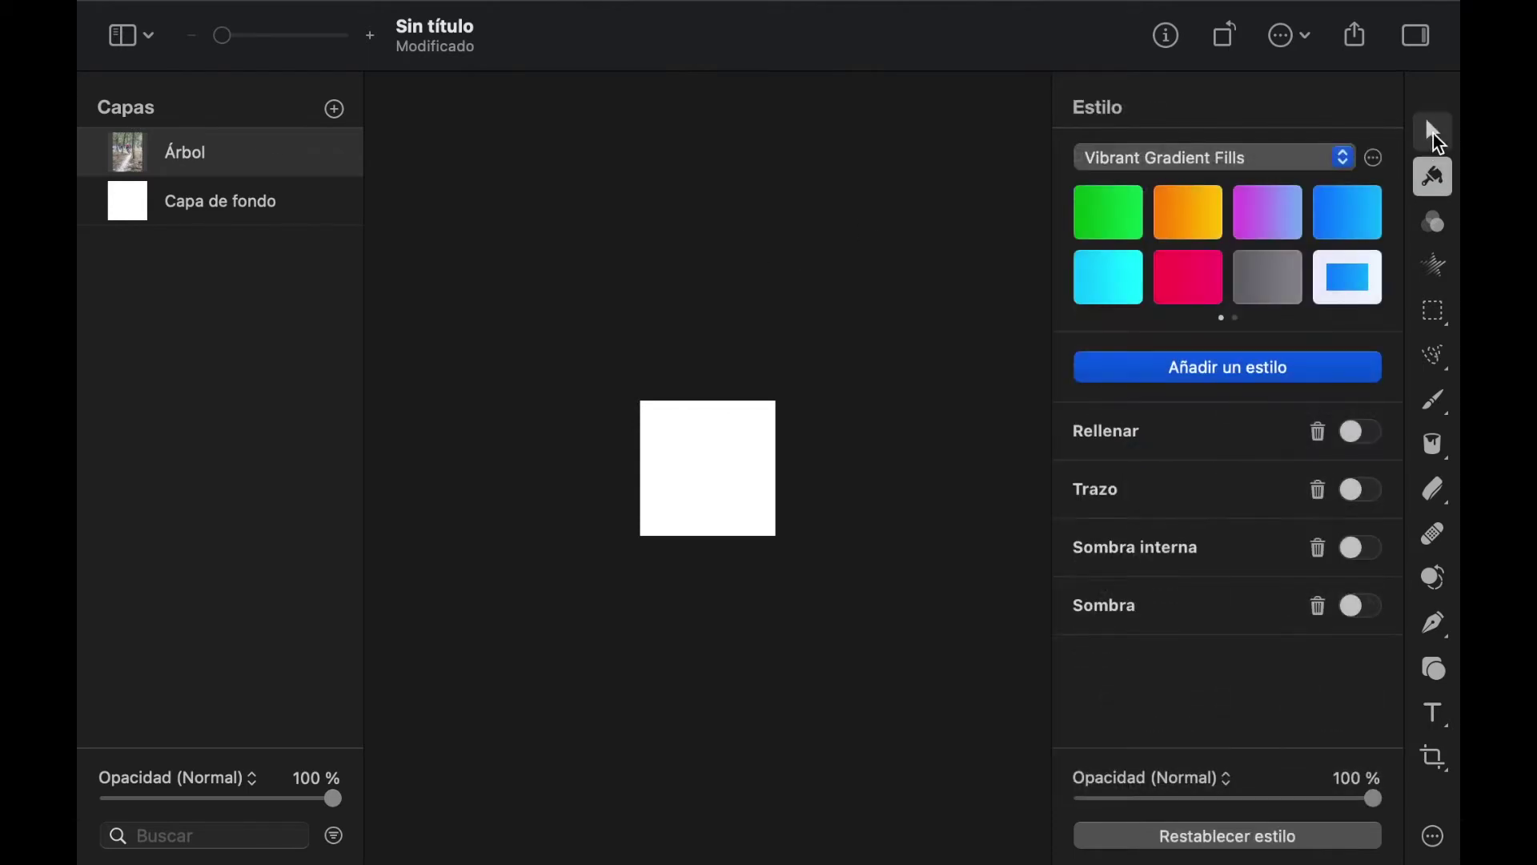
{"action": "left_click", "coordinate": [1435, 132]}
{"action": "left_click_drag", "start_coordinate": [775, 427], "coordinate": [783, 432]}
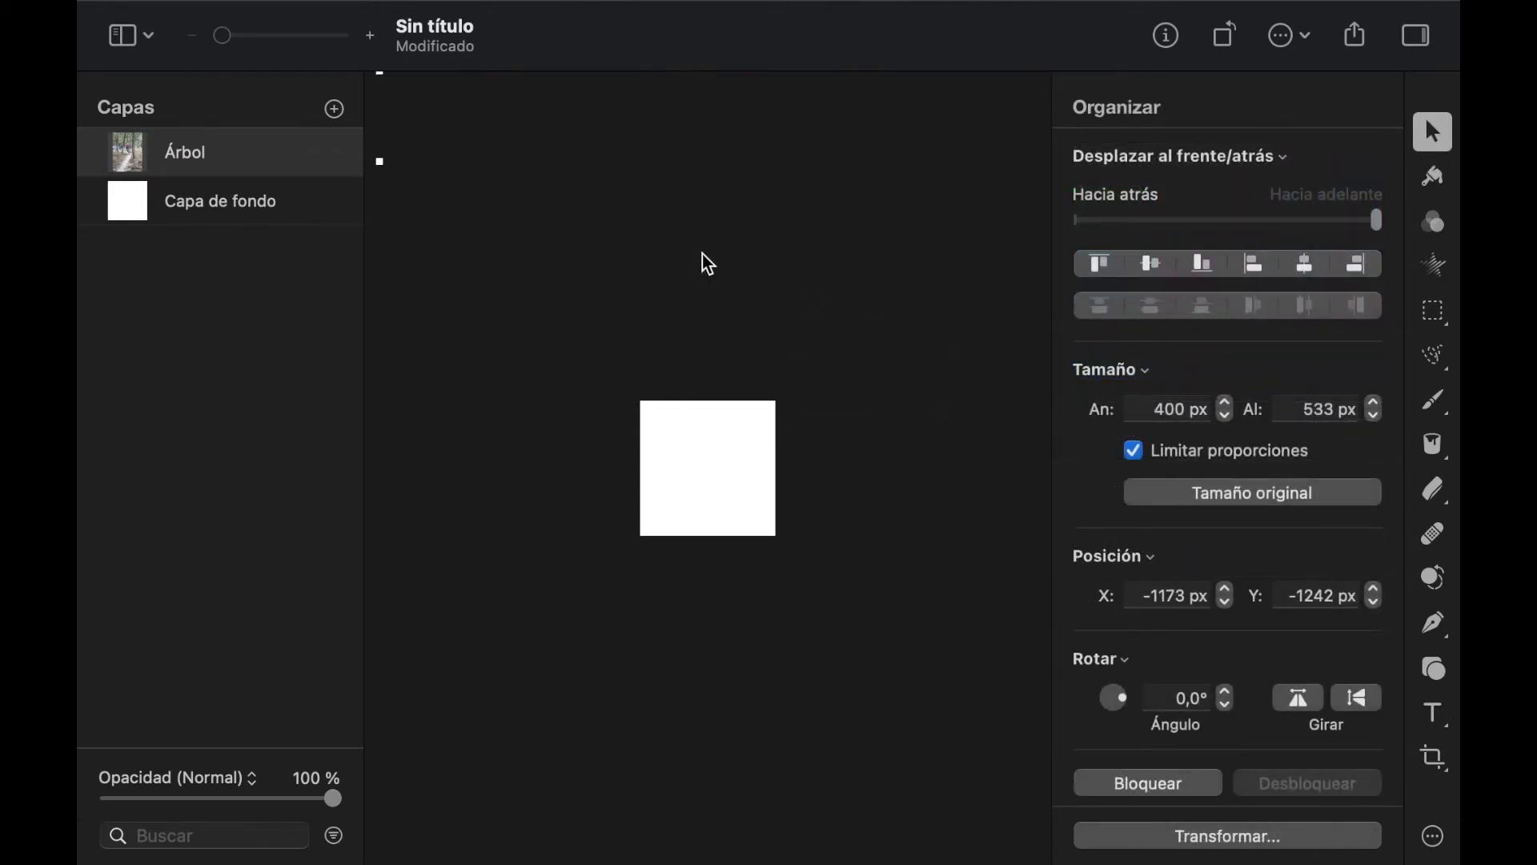
{"action": "left_click_drag", "start_coordinate": [707, 264], "coordinate": [818, 360]}
{"action": "left_click_drag", "start_coordinate": [473, 158], "coordinate": [737, 458]}
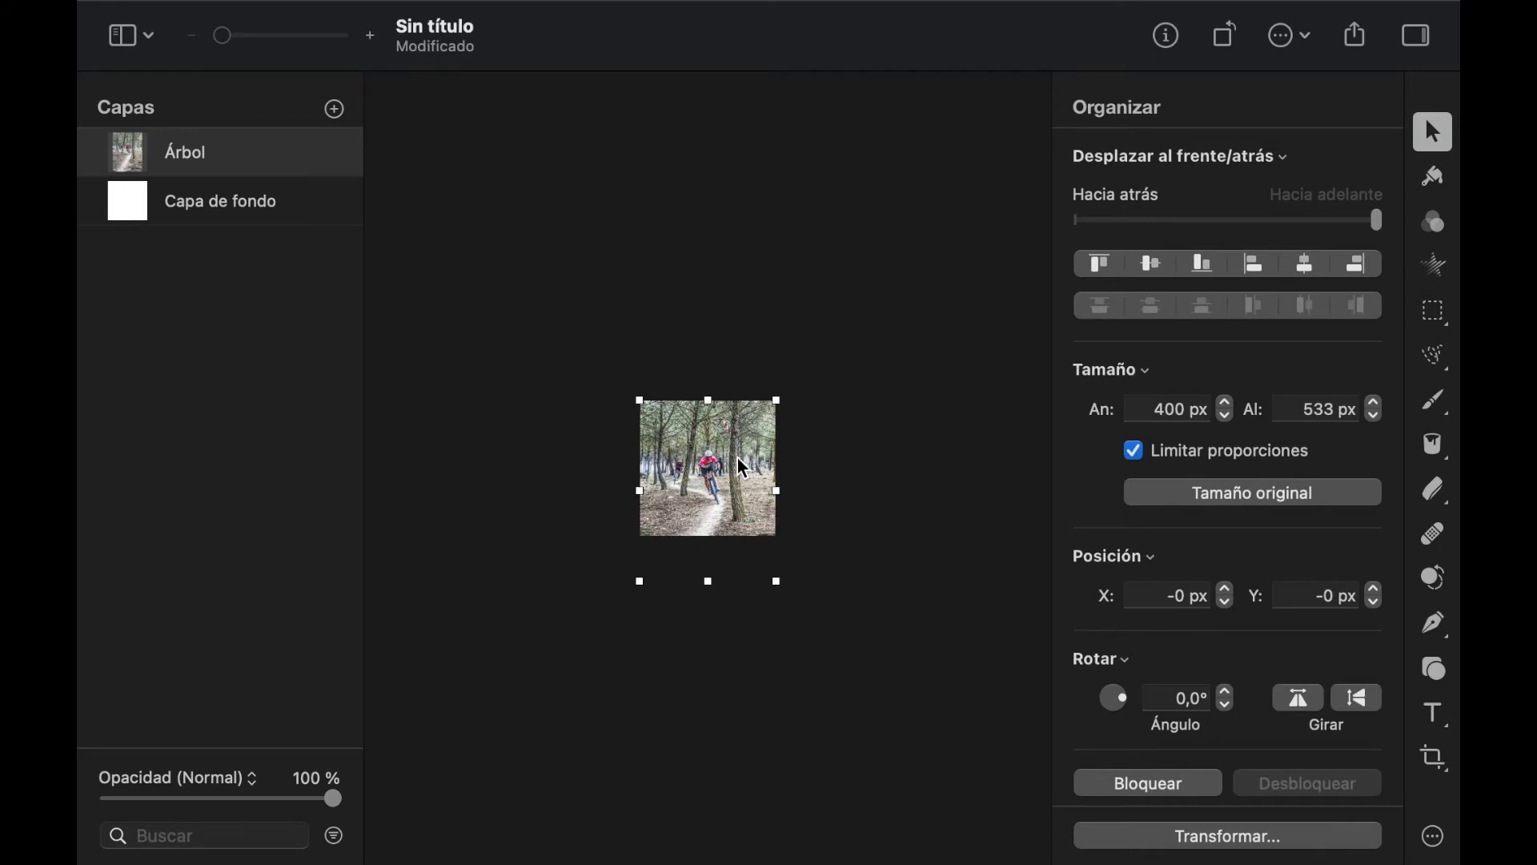
Enlarge the Árbol layer proportionally to about 869 × 1159 px and center it horizontally, framing the cyclist within the canvas
{"action": "key", "text": "super+plus"}
{"action": "key", "text": "super+minus"}
{"action": "key", "text": "super+minus"}
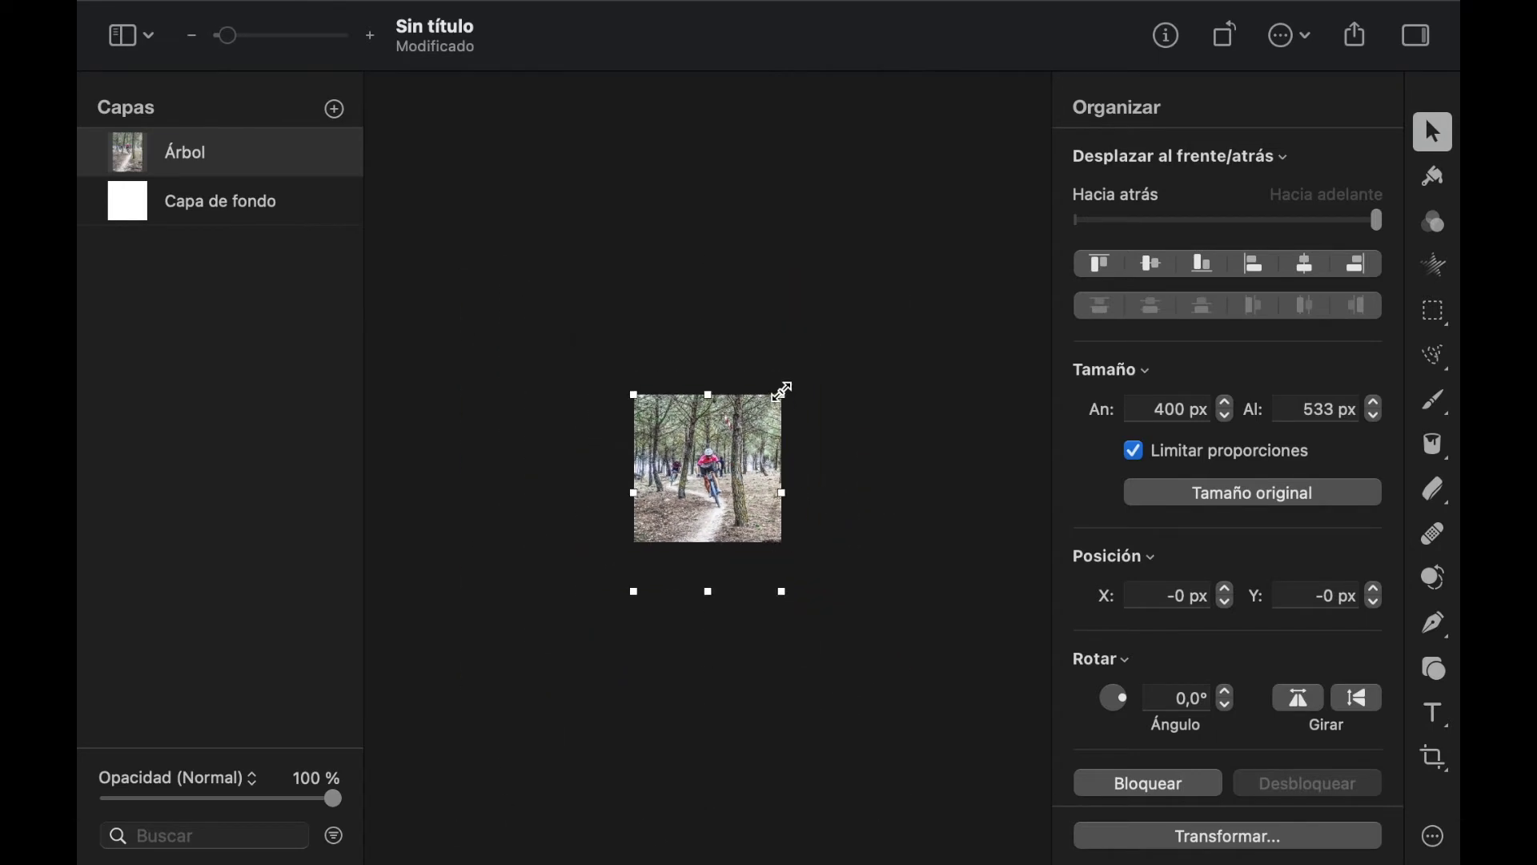
{"action": "left_click_drag", "start_coordinate": [783, 396], "coordinate": [860, 293]}
{"action": "left_click_drag", "start_coordinate": [749, 452], "coordinate": [710, 498]}
{"action": "left_click_drag", "start_coordinate": [593, 633], "coordinate": [523, 706]}
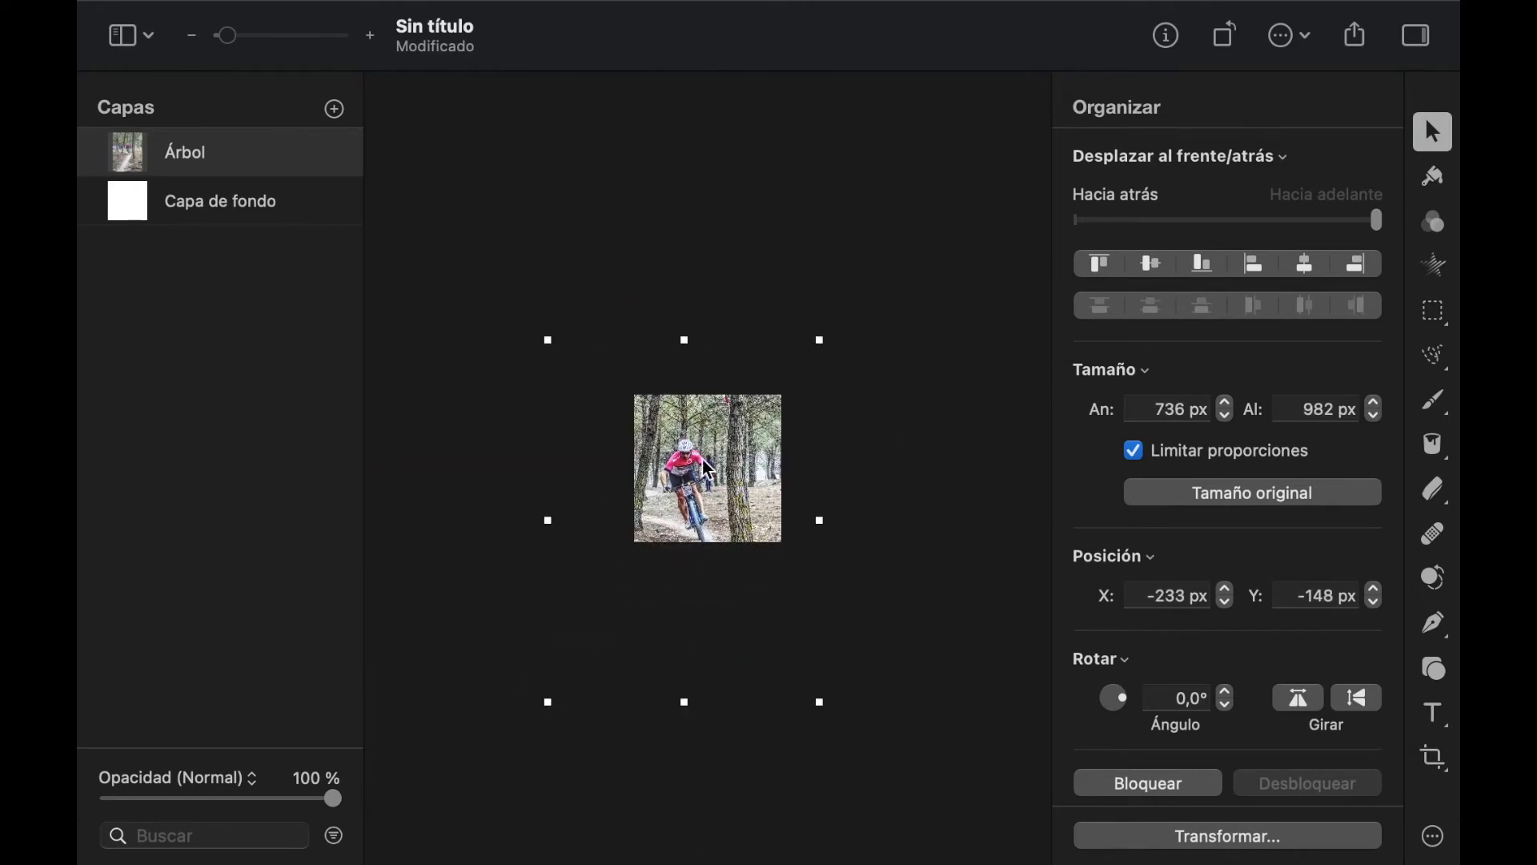
{"action": "left_click_drag", "start_coordinate": [685, 494], "coordinate": [708, 475]}
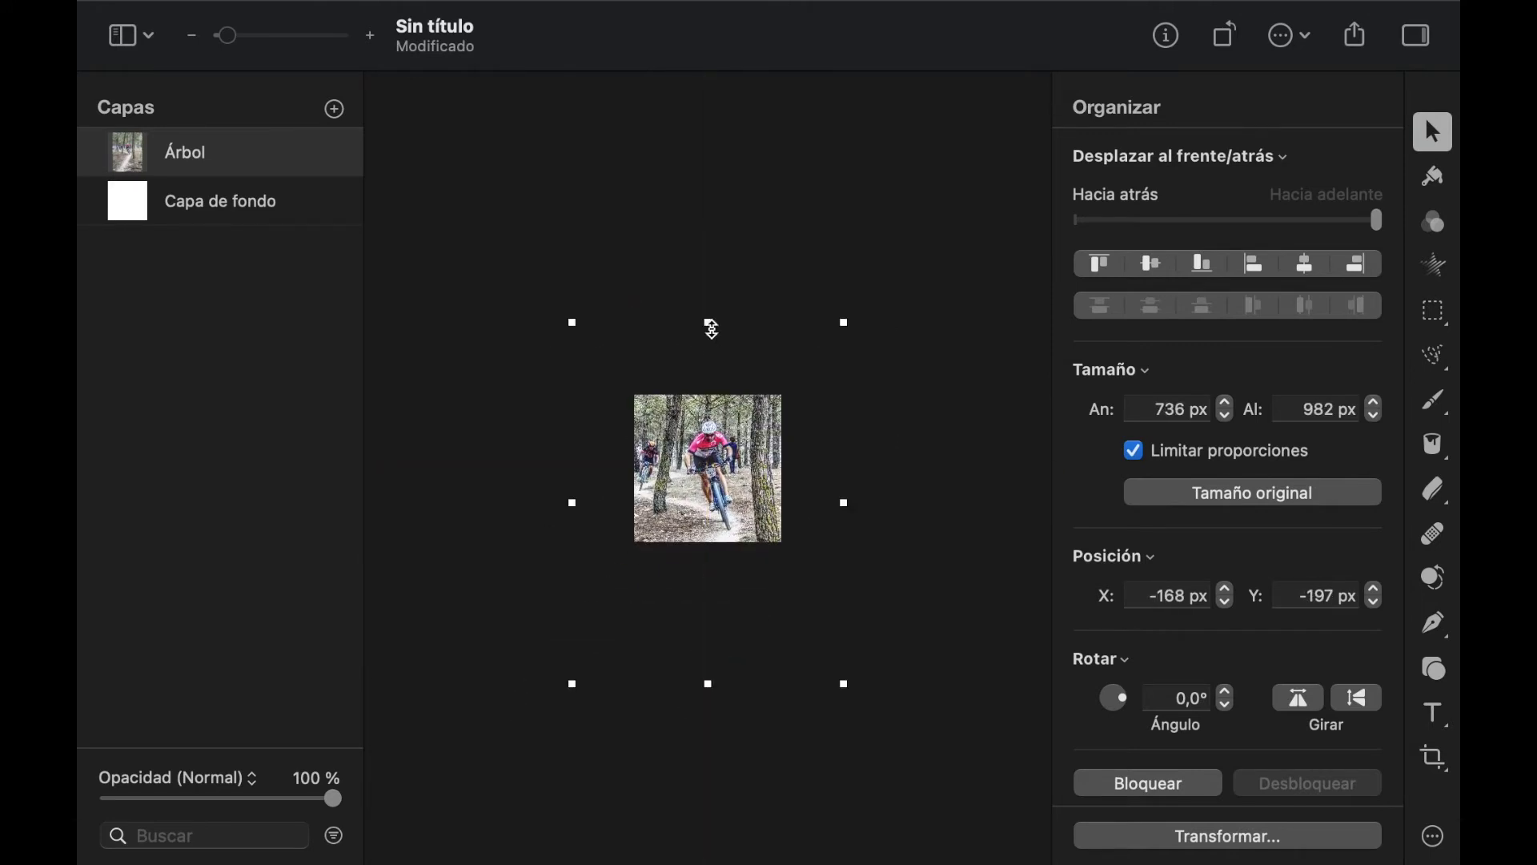
{"action": "left_click_drag", "start_coordinate": [710, 324], "coordinate": [710, 255]}
{"action": "mouse_move", "coordinate": [707, 475]}
{"action": "left_mouse_down"}
{"action": "mouse_move", "coordinate": [704, 510]}
{"action": "mouse_move", "coordinate": [708, 488]}
{"action": "left_mouse_up"}
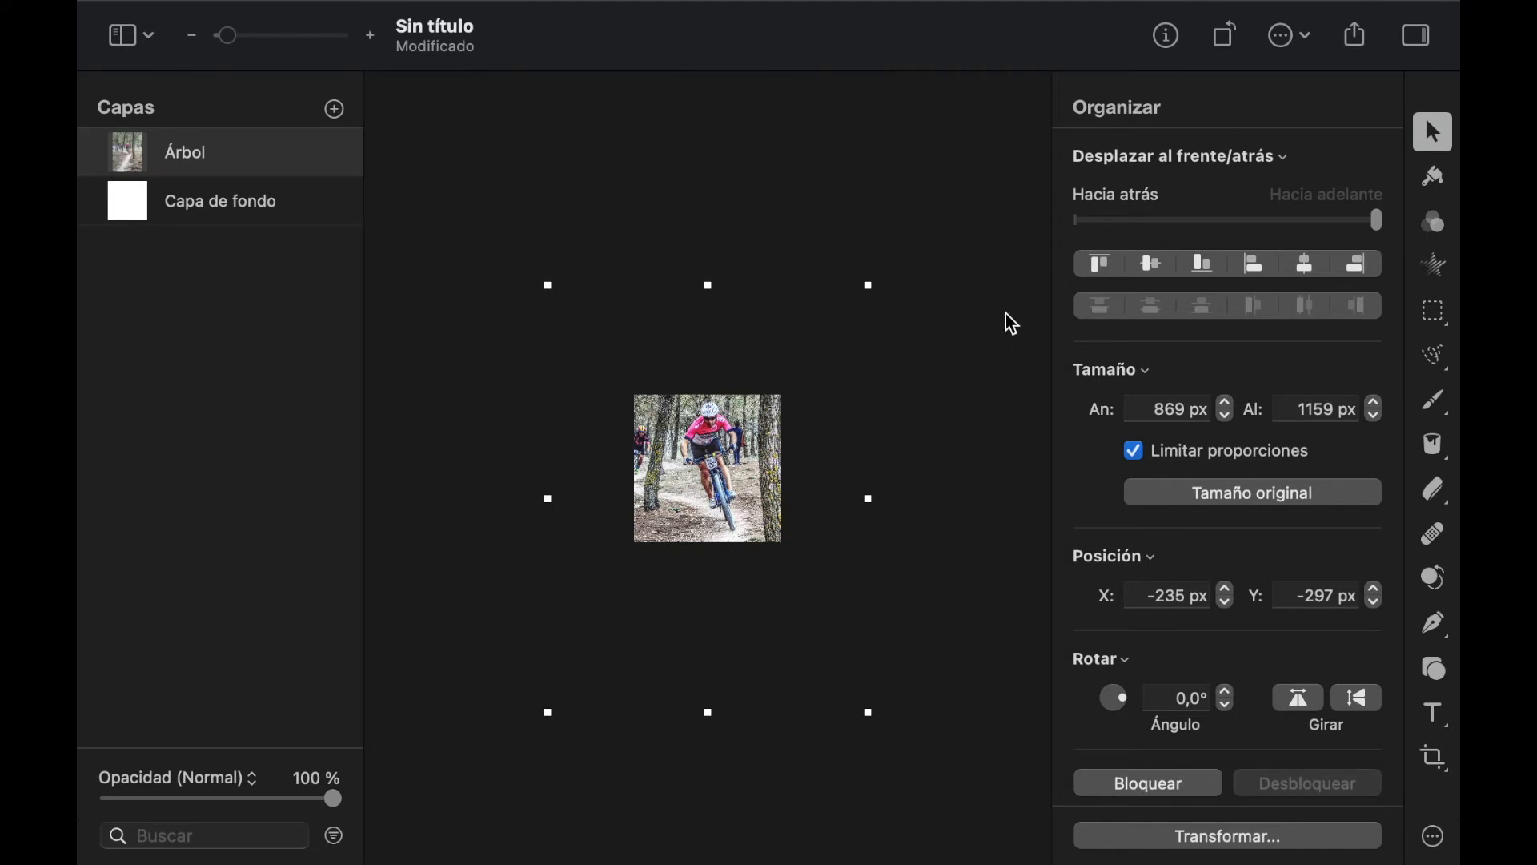
Draw a 400 × 400 px circle shape covering the canvas and lower its opacity to about 46%
{"action": "left_click", "coordinate": [1440, 682]}
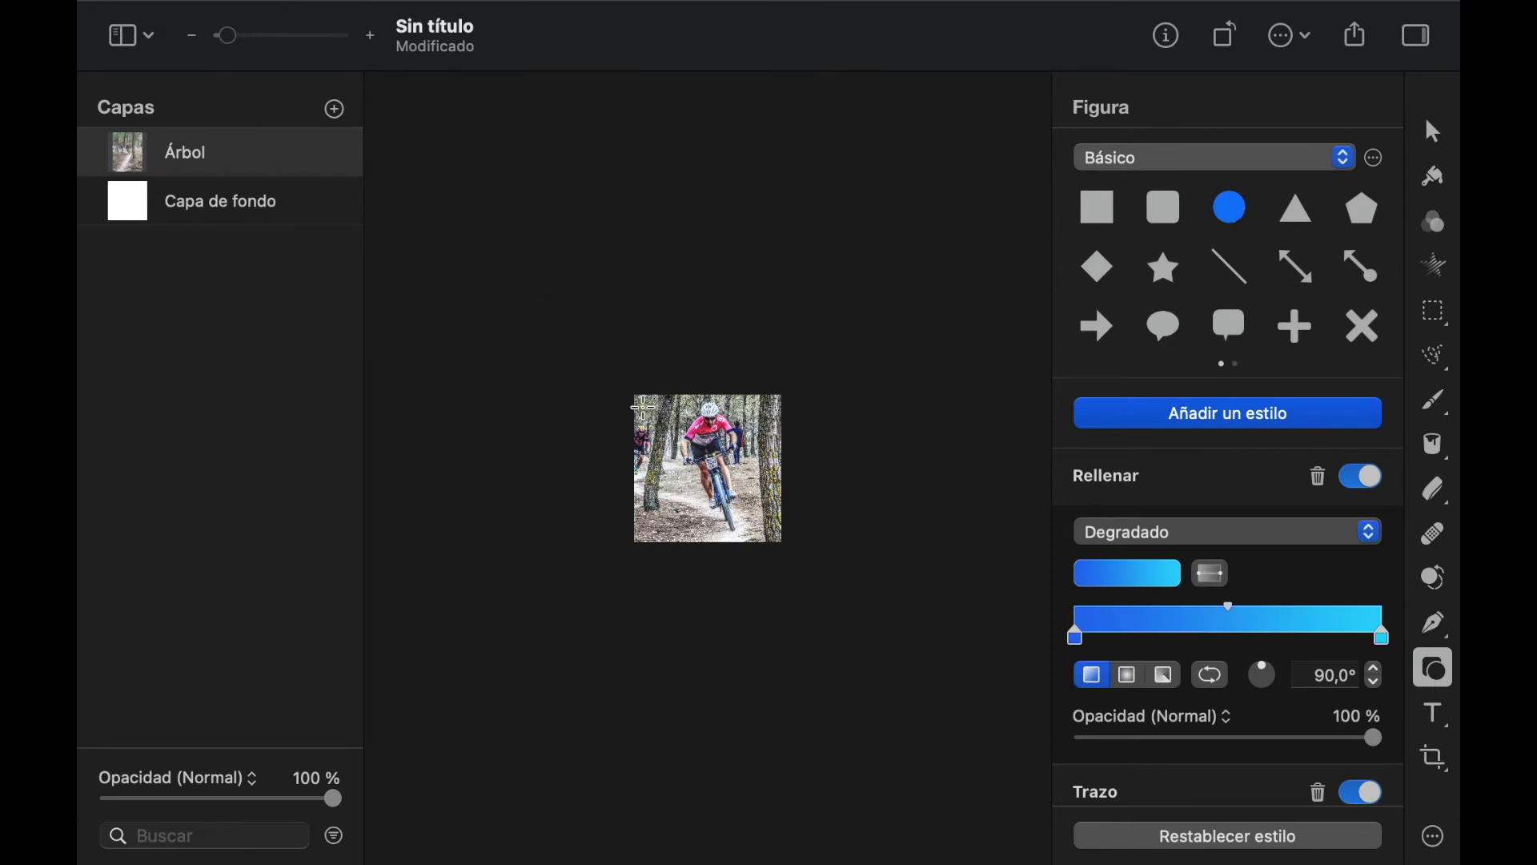
{"action": "left_click_drag", "start_coordinate": [635, 396], "coordinate": [773, 545]}
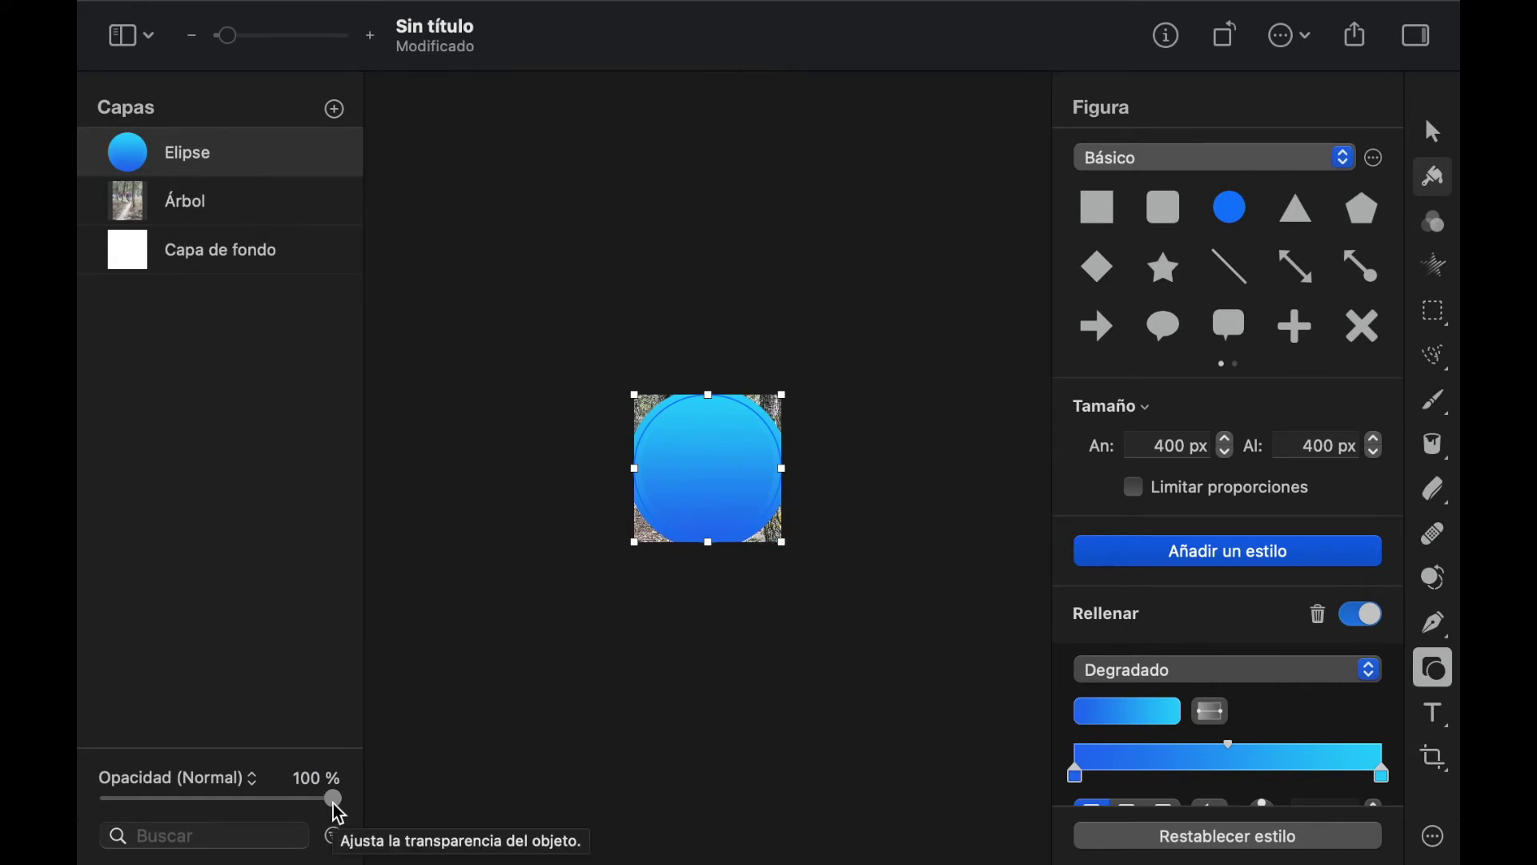
{"action": "left_click_drag", "start_coordinate": [338, 809], "coordinate": [220, 805]}
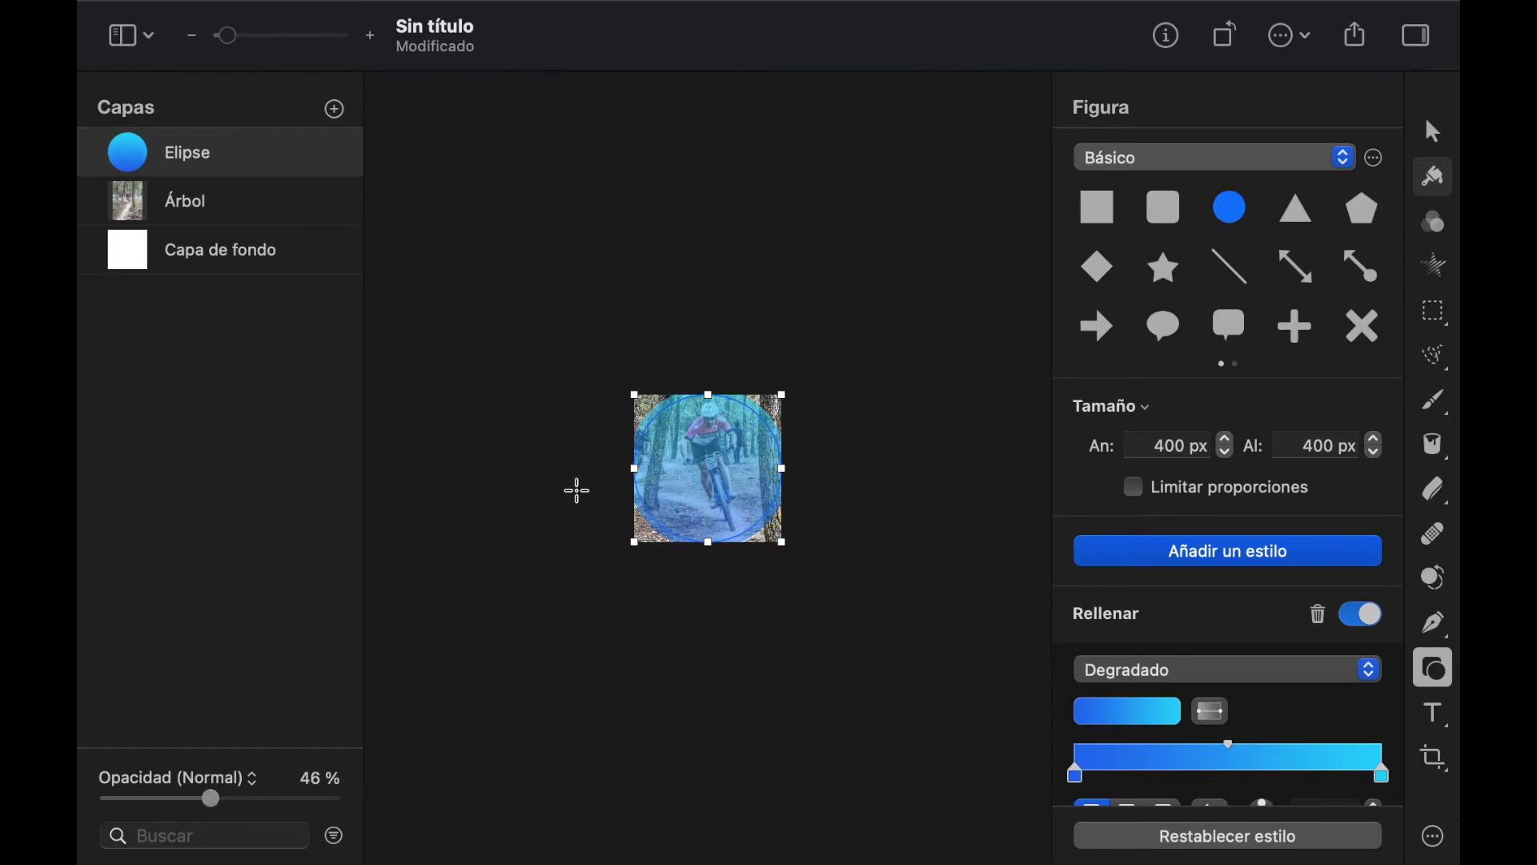
{"action": "key", "text": "super+plus"}
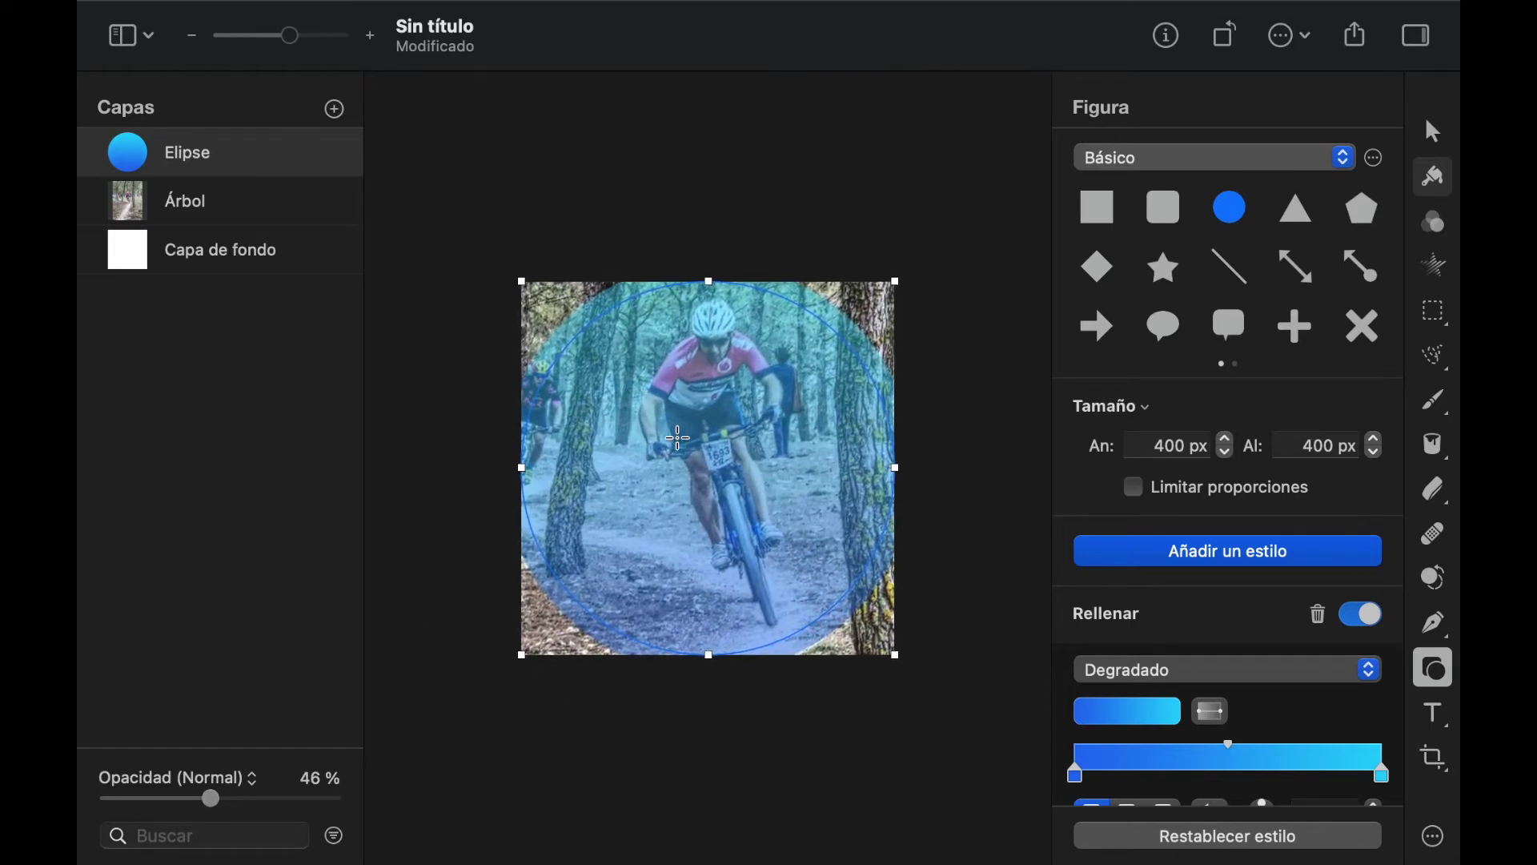
Shift the Árbol layer down to about Y -275 px under the circle and check the framing with Elipse temporarily hidden
{"action": "left_click", "coordinate": [172, 201]}
{"action": "left_click", "coordinate": [1433, 130]}
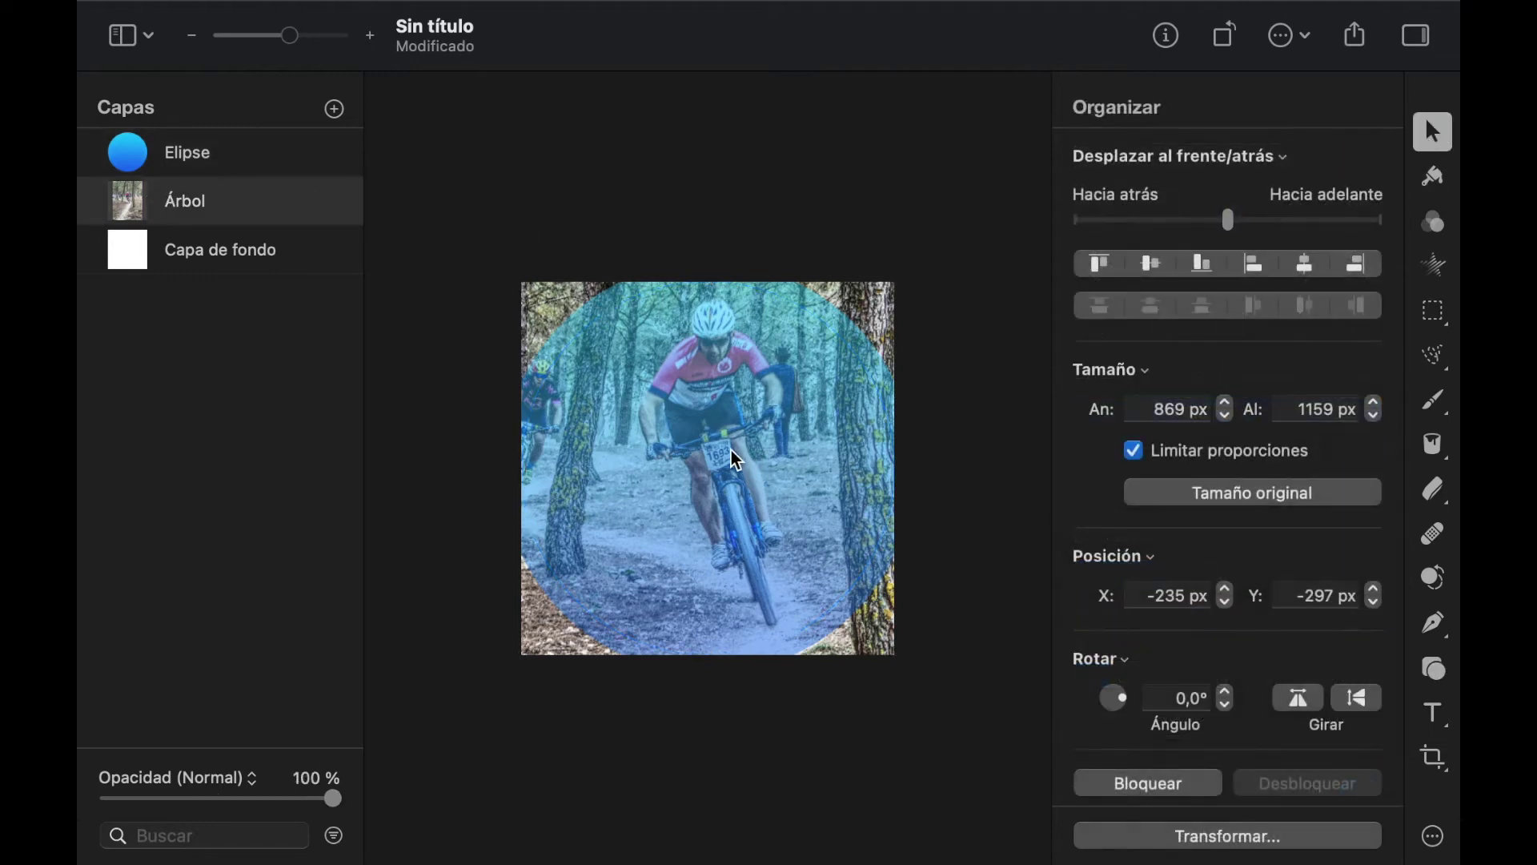
{"action": "mouse_move", "coordinate": [731, 458]}
{"action": "left_mouse_down"}
{"action": "mouse_move", "coordinate": [725, 479]}
{"action": "mouse_move", "coordinate": [674, 477]}
{"action": "mouse_move", "coordinate": [735, 474]}
{"action": "mouse_move", "coordinate": [790, 439]}
{"action": "mouse_move", "coordinate": [728, 458]}
{"action": "mouse_move", "coordinate": [725, 479]}
{"action": "left_mouse_up"}
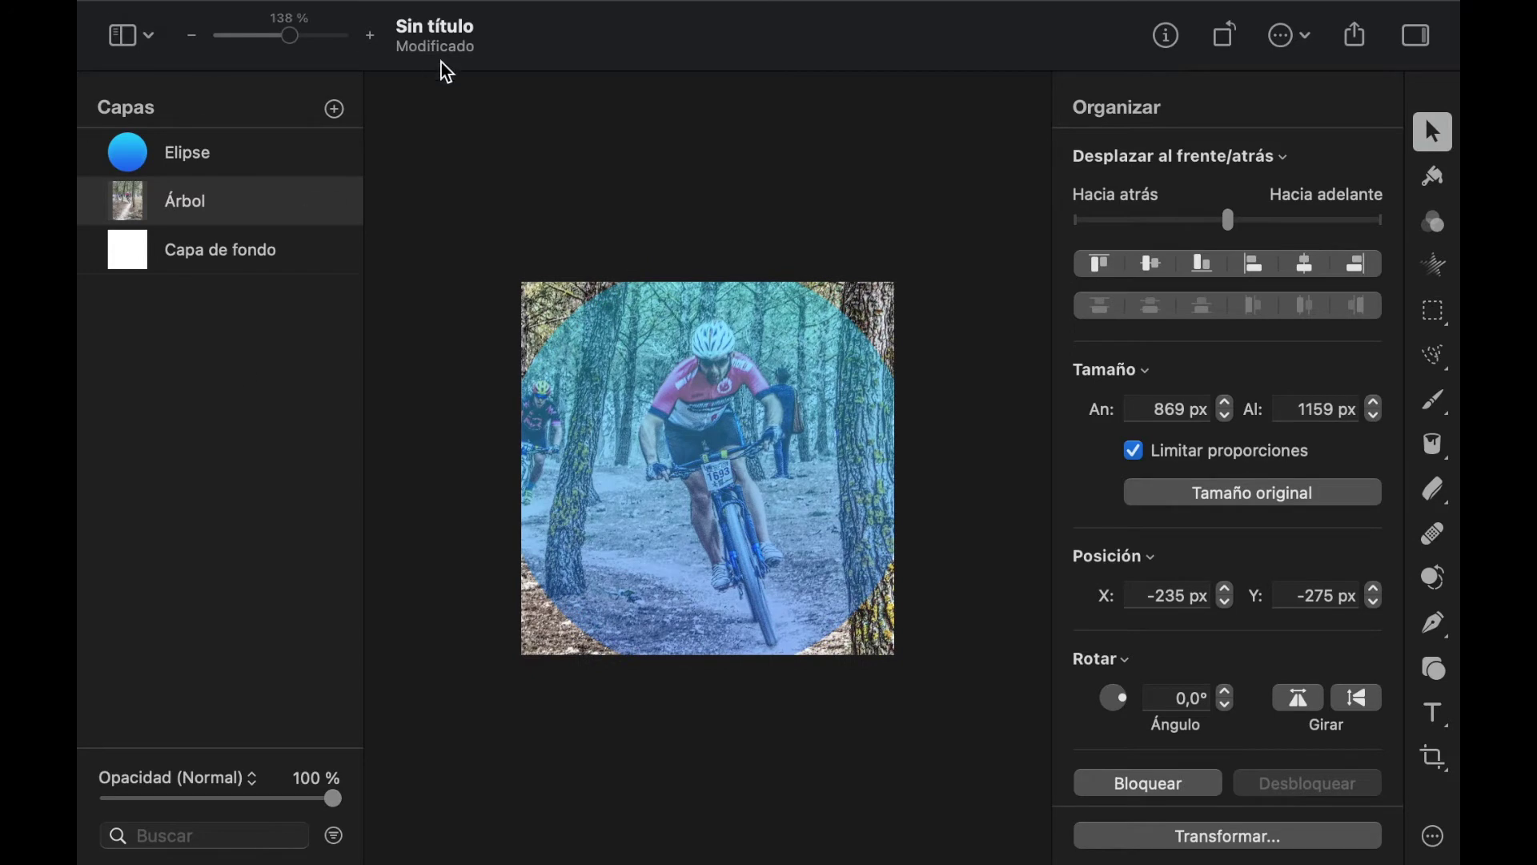
{"action": "left_click", "coordinate": [340, 155]}
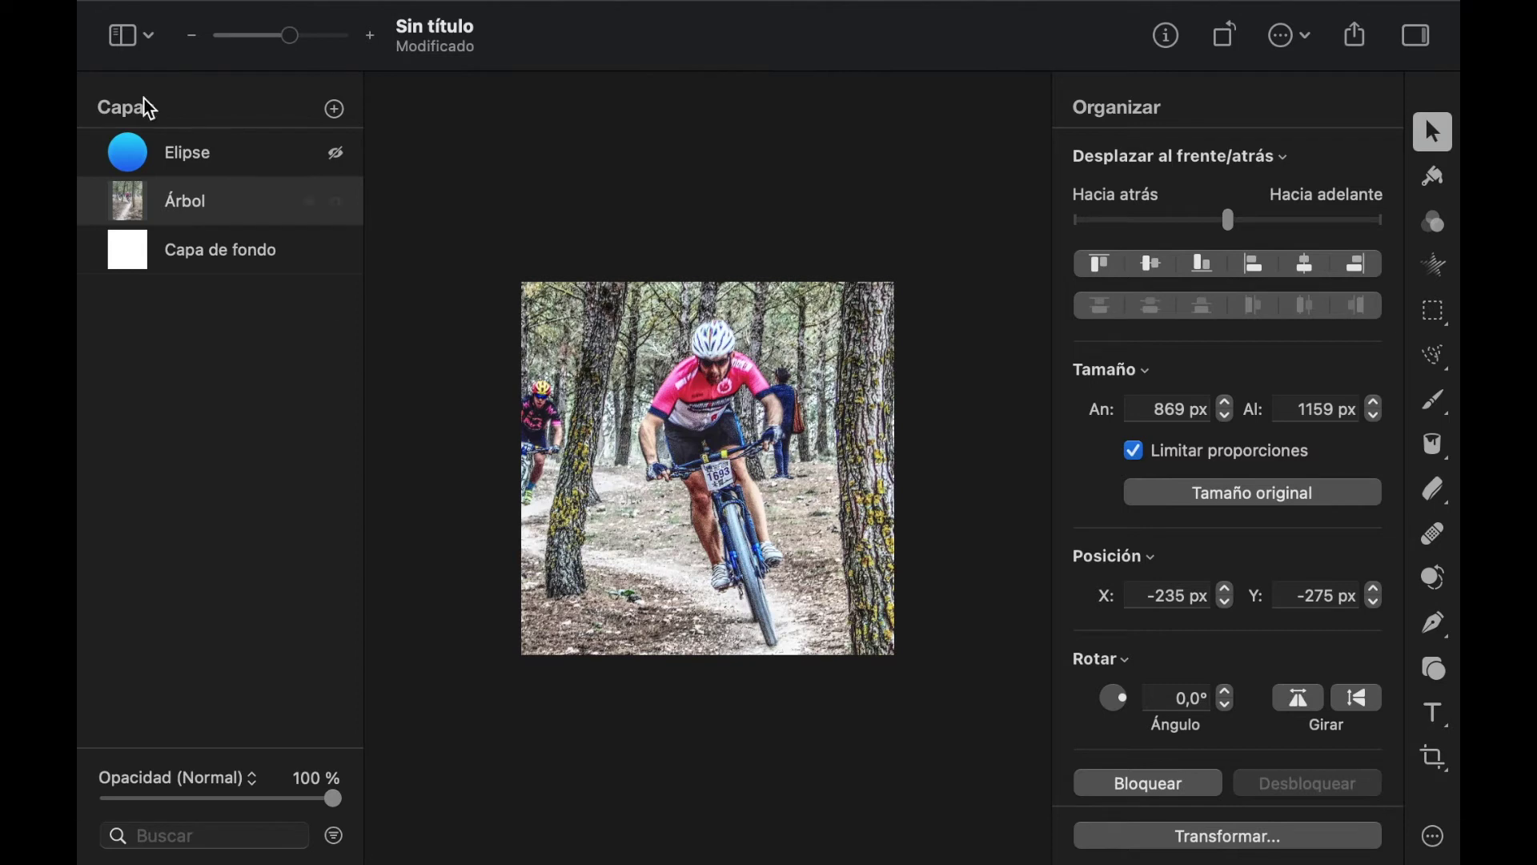
{"action": "left_click", "coordinate": [339, 154]}
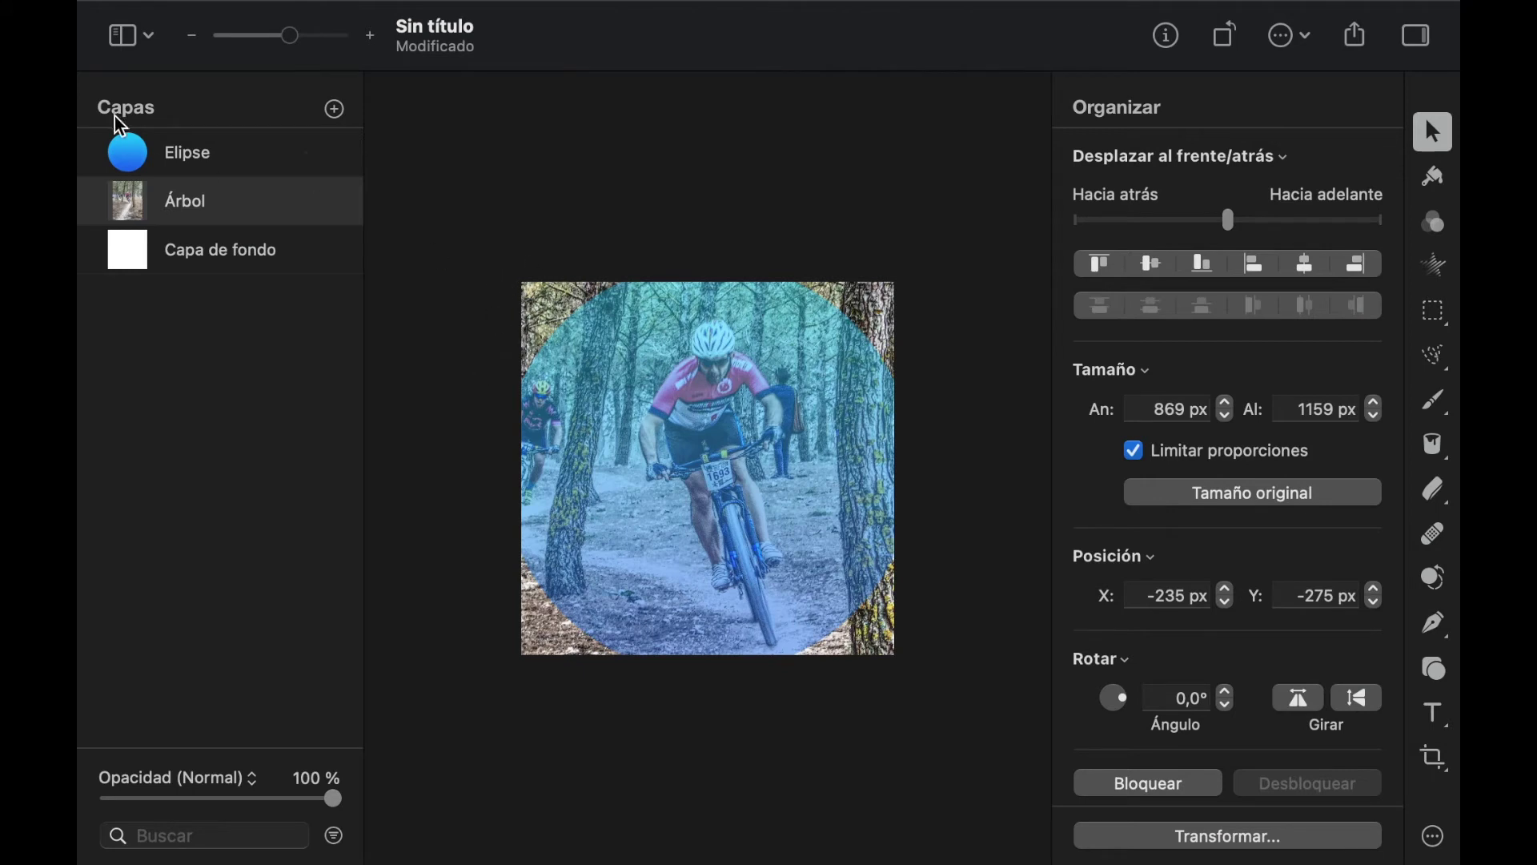
Restore the Elipse layer's opacity to 100% and hide the Árbol layer
{"action": "left_click", "coordinate": [206, 155]}
{"action": "left_click_drag", "start_coordinate": [216, 799], "coordinate": [344, 799]}
{"action": "left_click", "coordinate": [338, 203]}
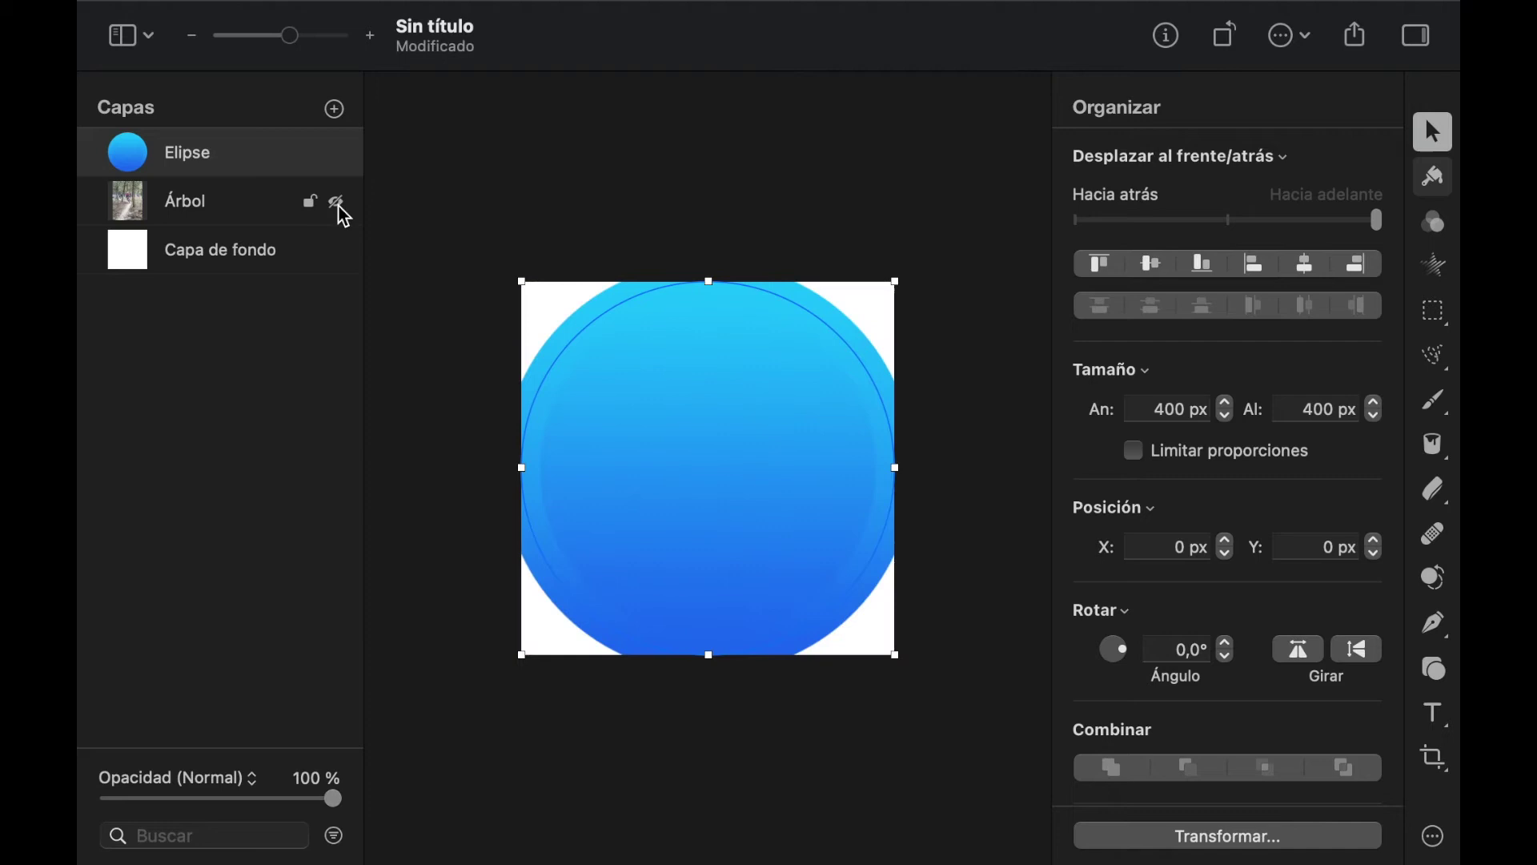
{"action": "left_click", "coordinate": [339, 261]}
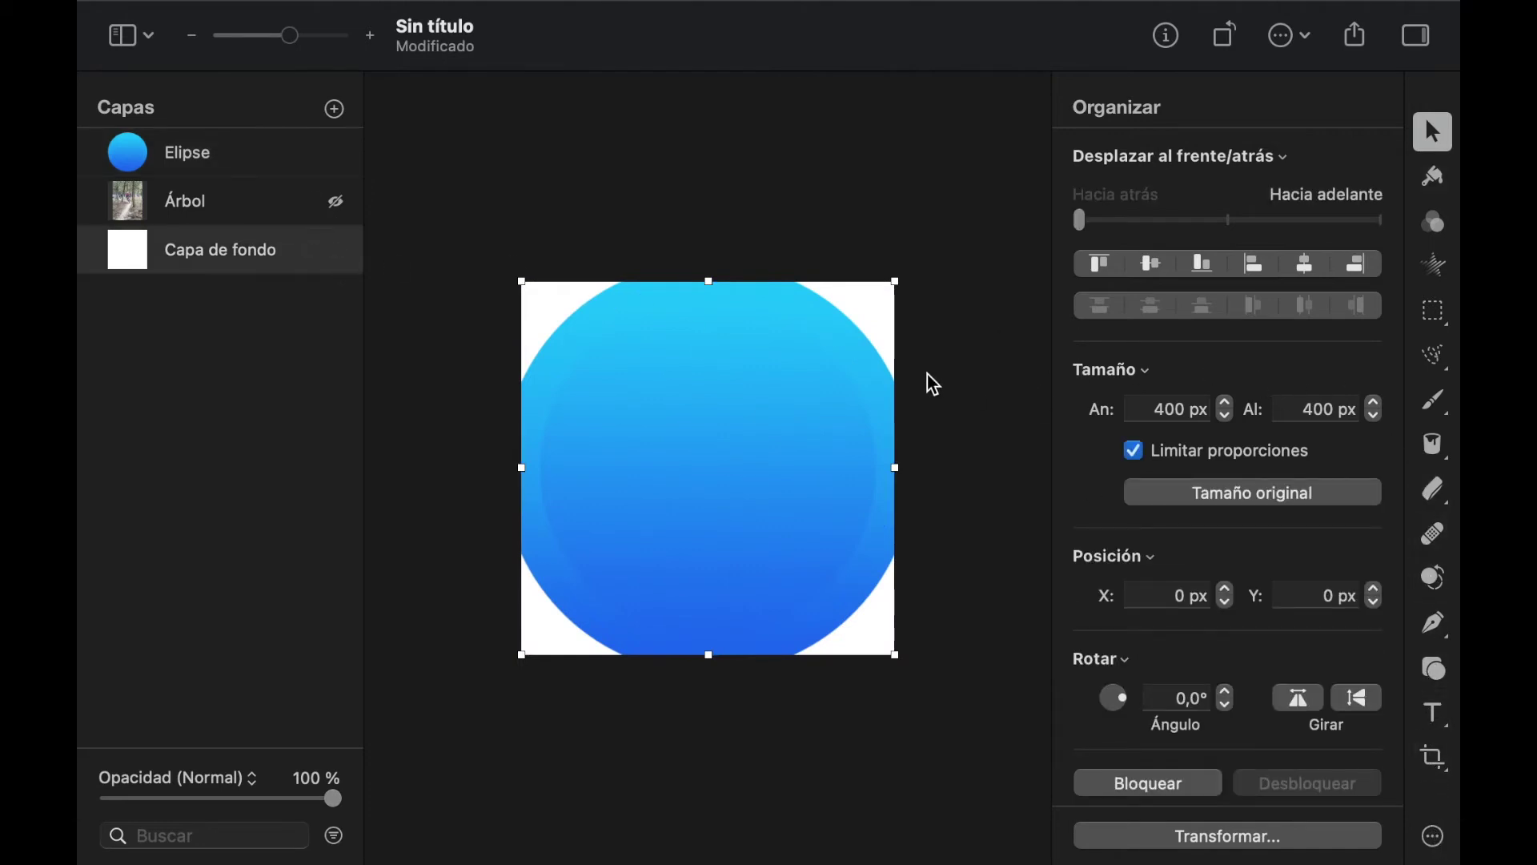
Shrink the Elipse shape from all four sides to about 361 × 362 px at X 20, Y 20 px
{"action": "left_click", "coordinate": [195, 157]}
{"action": "left_click_drag", "start_coordinate": [712, 283], "coordinate": [710, 300]}
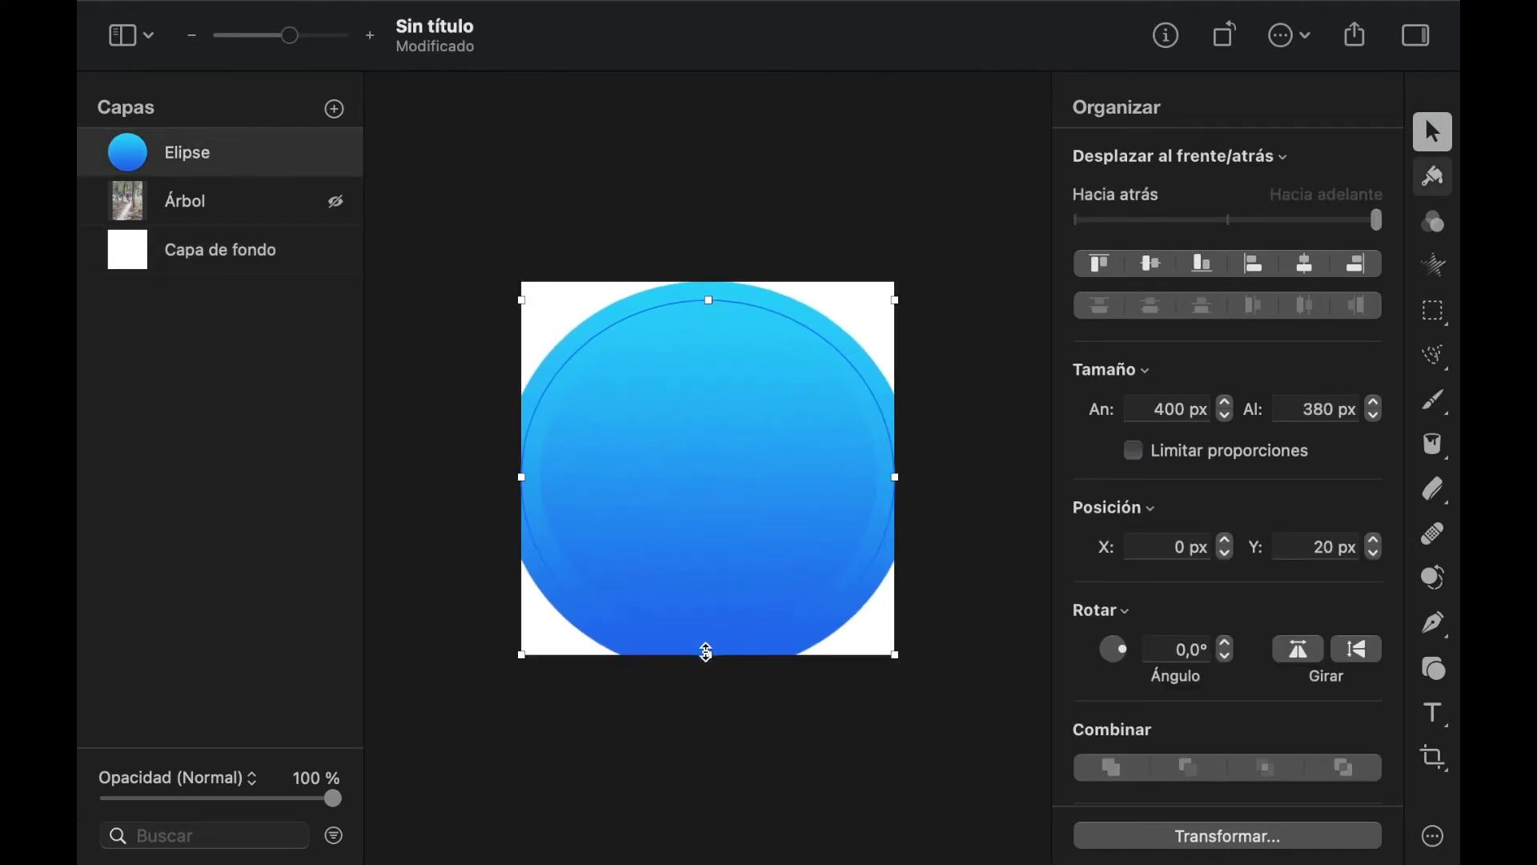
{"action": "left_click_drag", "start_coordinate": [709, 655], "coordinate": [708, 637]}
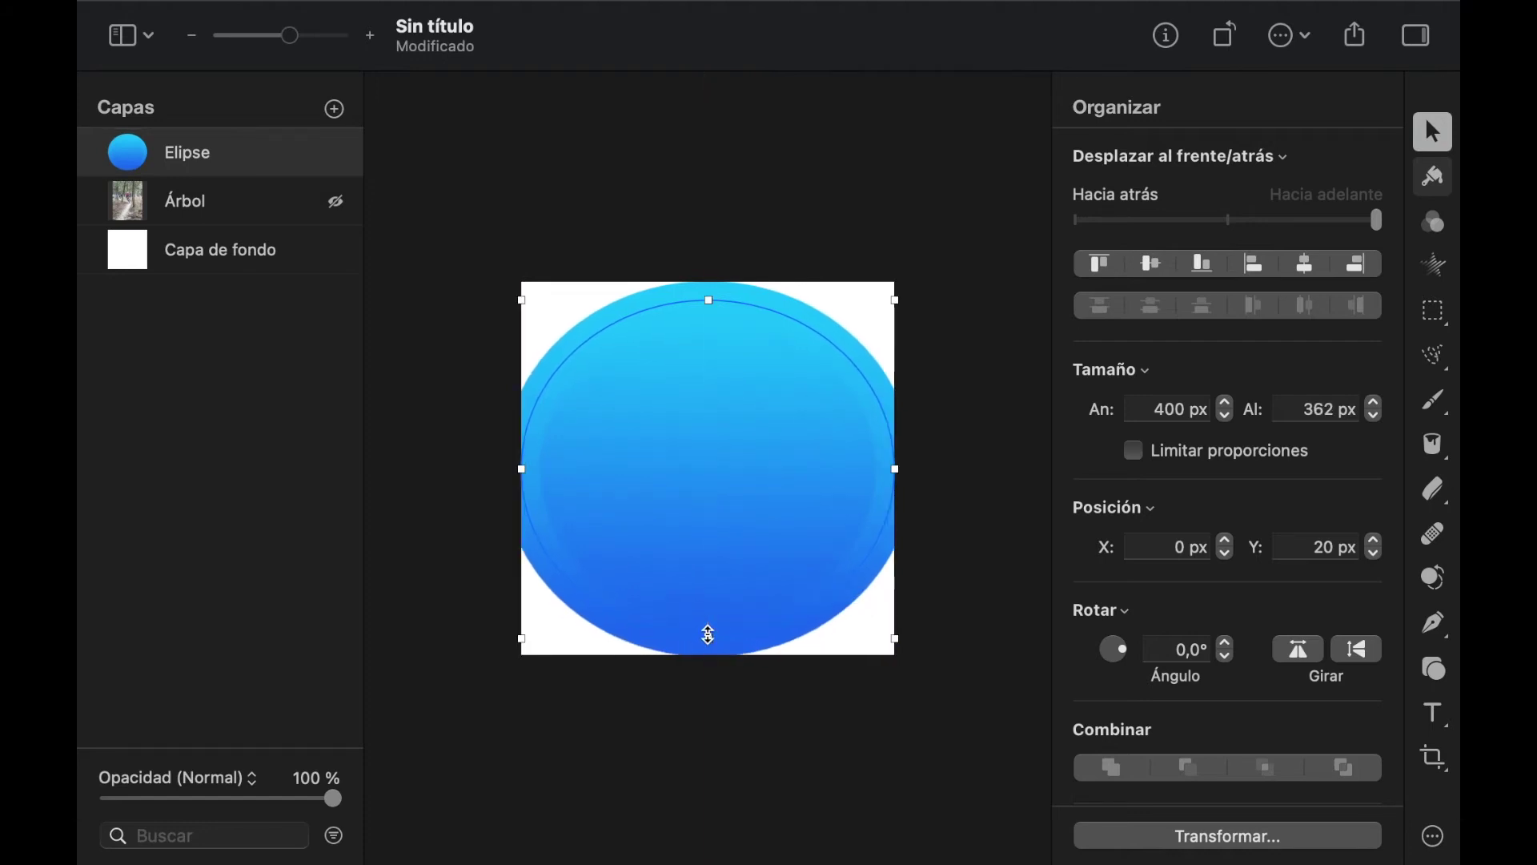
{"action": "left_click_drag", "start_coordinate": [523, 469], "coordinate": [543, 472]}
{"action": "left_click_drag", "start_coordinate": [895, 473], "coordinate": [878, 472]}
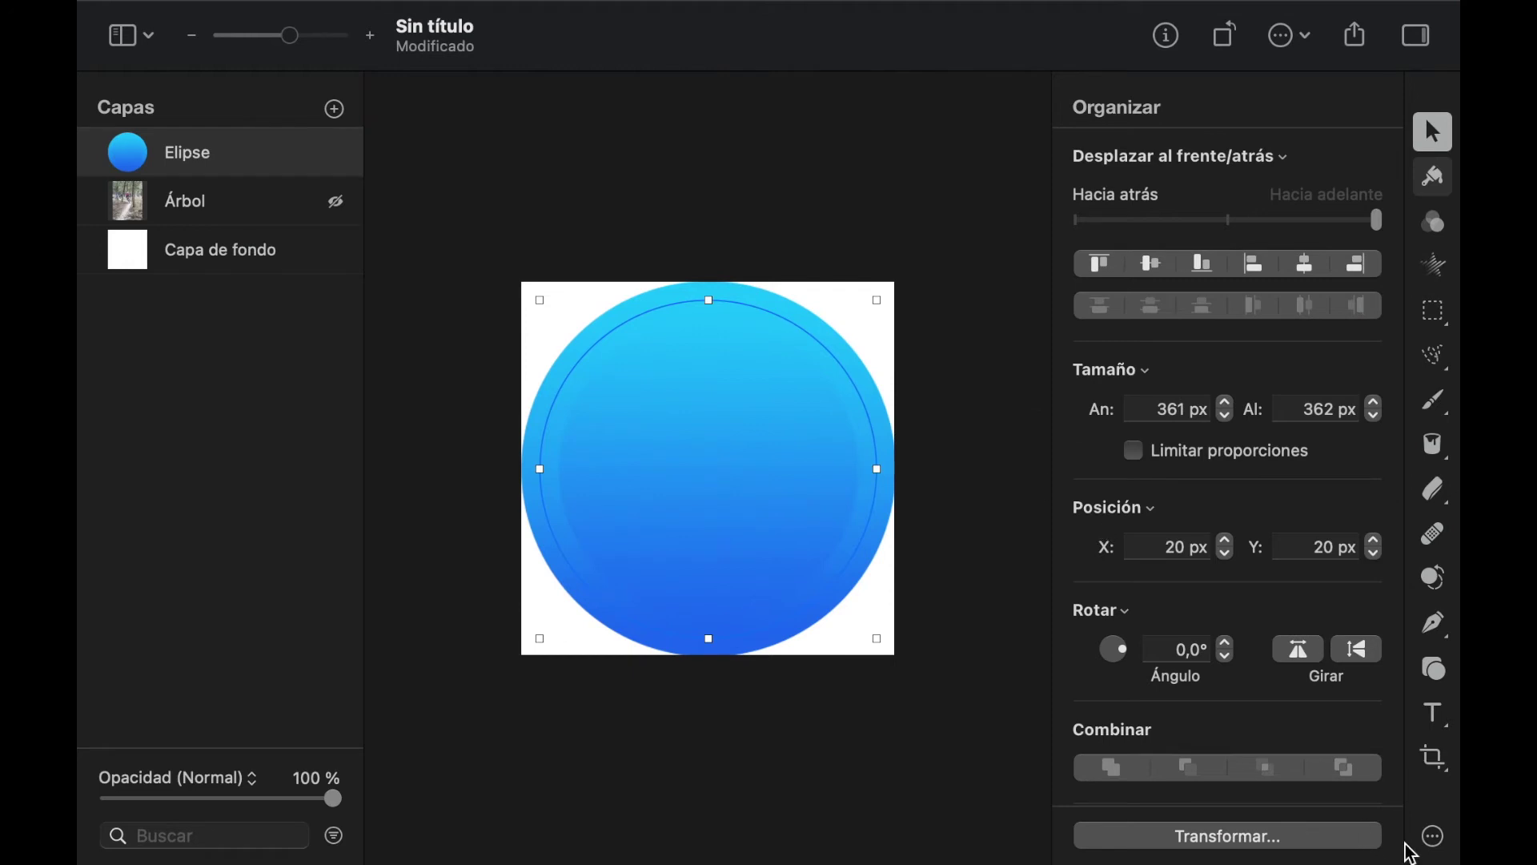
Select all four white corners outside the circle with the Quick Selection tool
{"action": "left_click", "coordinate": [1433, 836]}
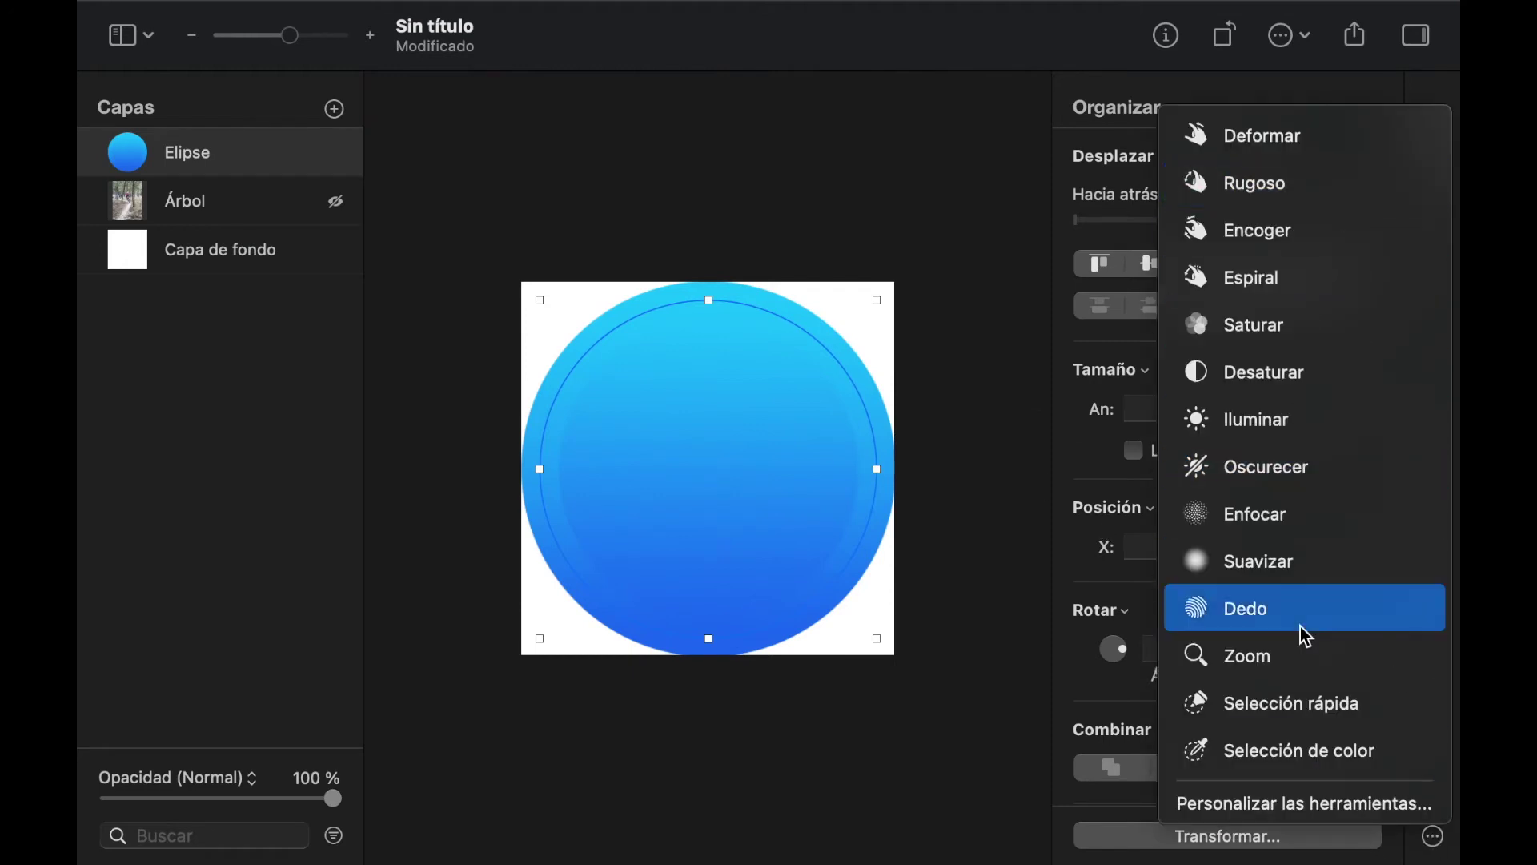
{"action": "left_click", "coordinate": [1281, 707]}
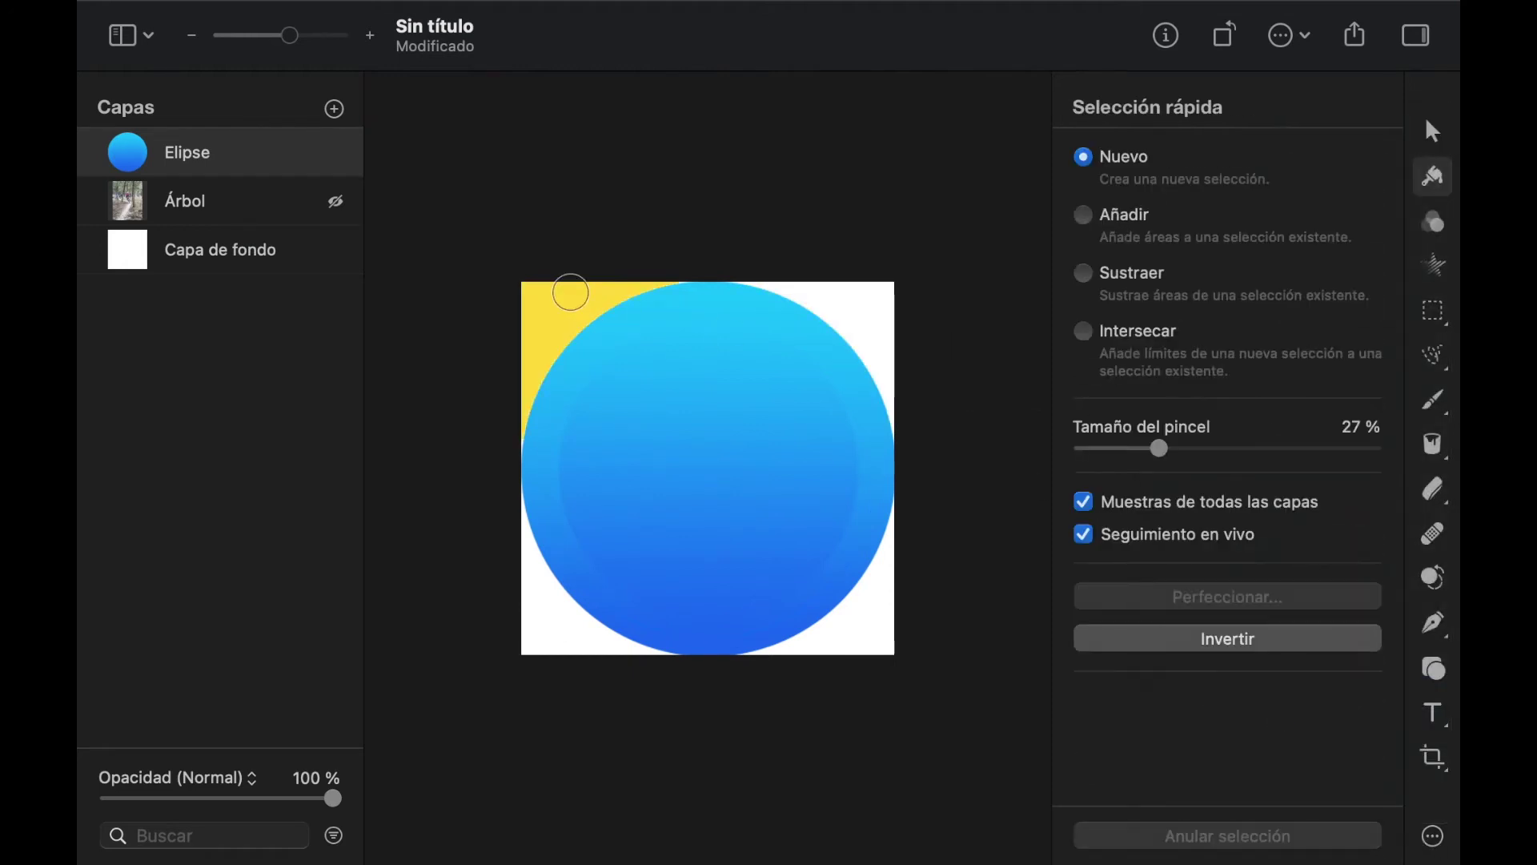
{"action": "left_click", "coordinate": [571, 293]}
{"action": "left_click", "coordinate": [855, 309], "text": "shift"}
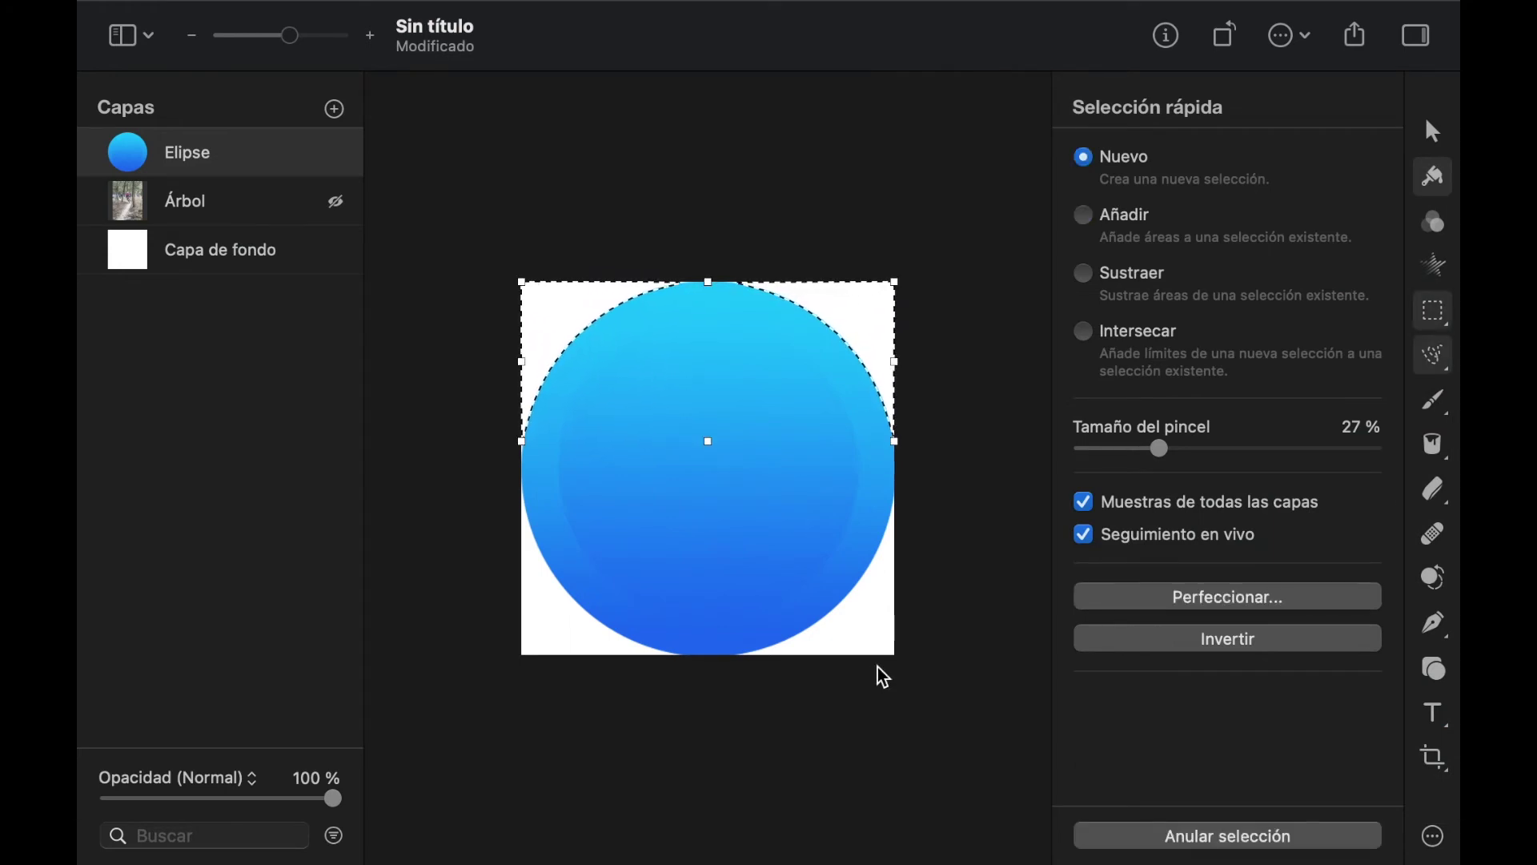
{"action": "left_click", "coordinate": [876, 614], "text": "shift"}
{"action": "left_click", "coordinate": [549, 619], "text": "shift"}
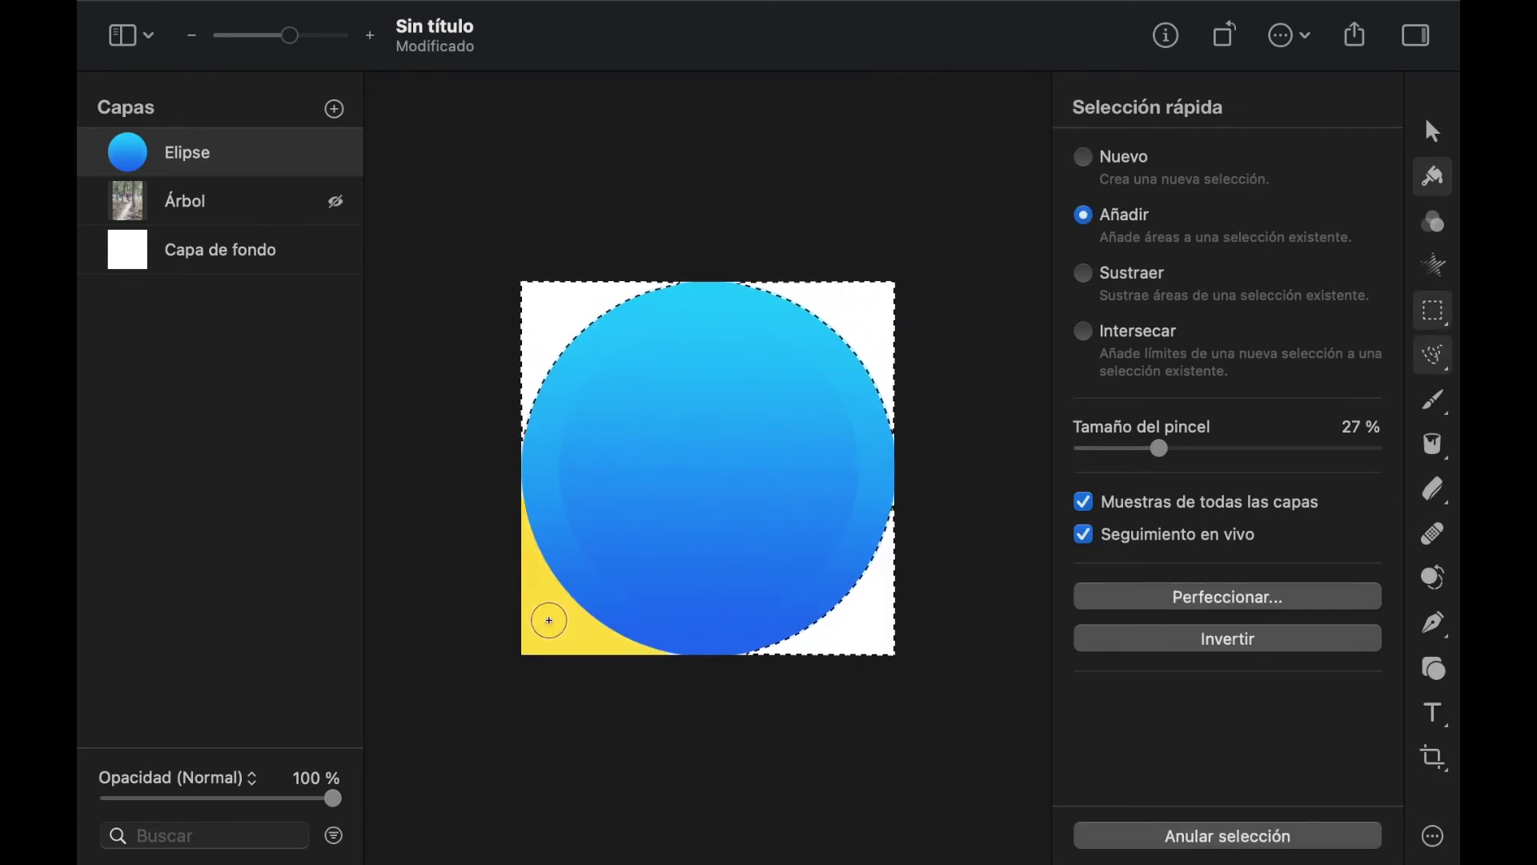
Show the Árbol layer, hide Elipse, and delete the selected corners from the Árbol photo
{"action": "left_click", "coordinate": [241, 207]}
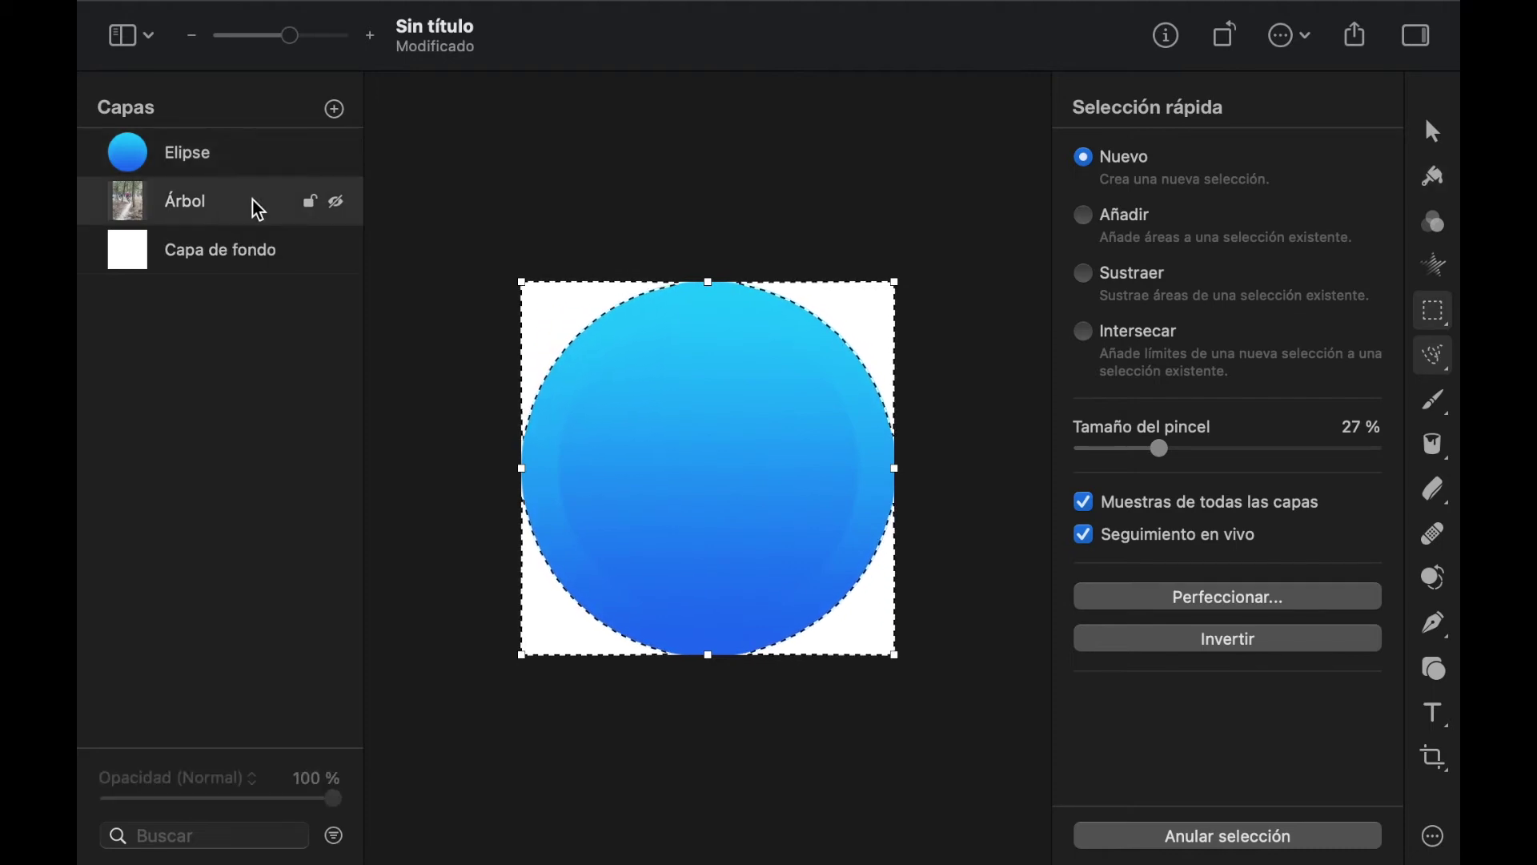
{"action": "left_click", "coordinate": [336, 202]}
{"action": "left_click", "coordinate": [337, 152]}
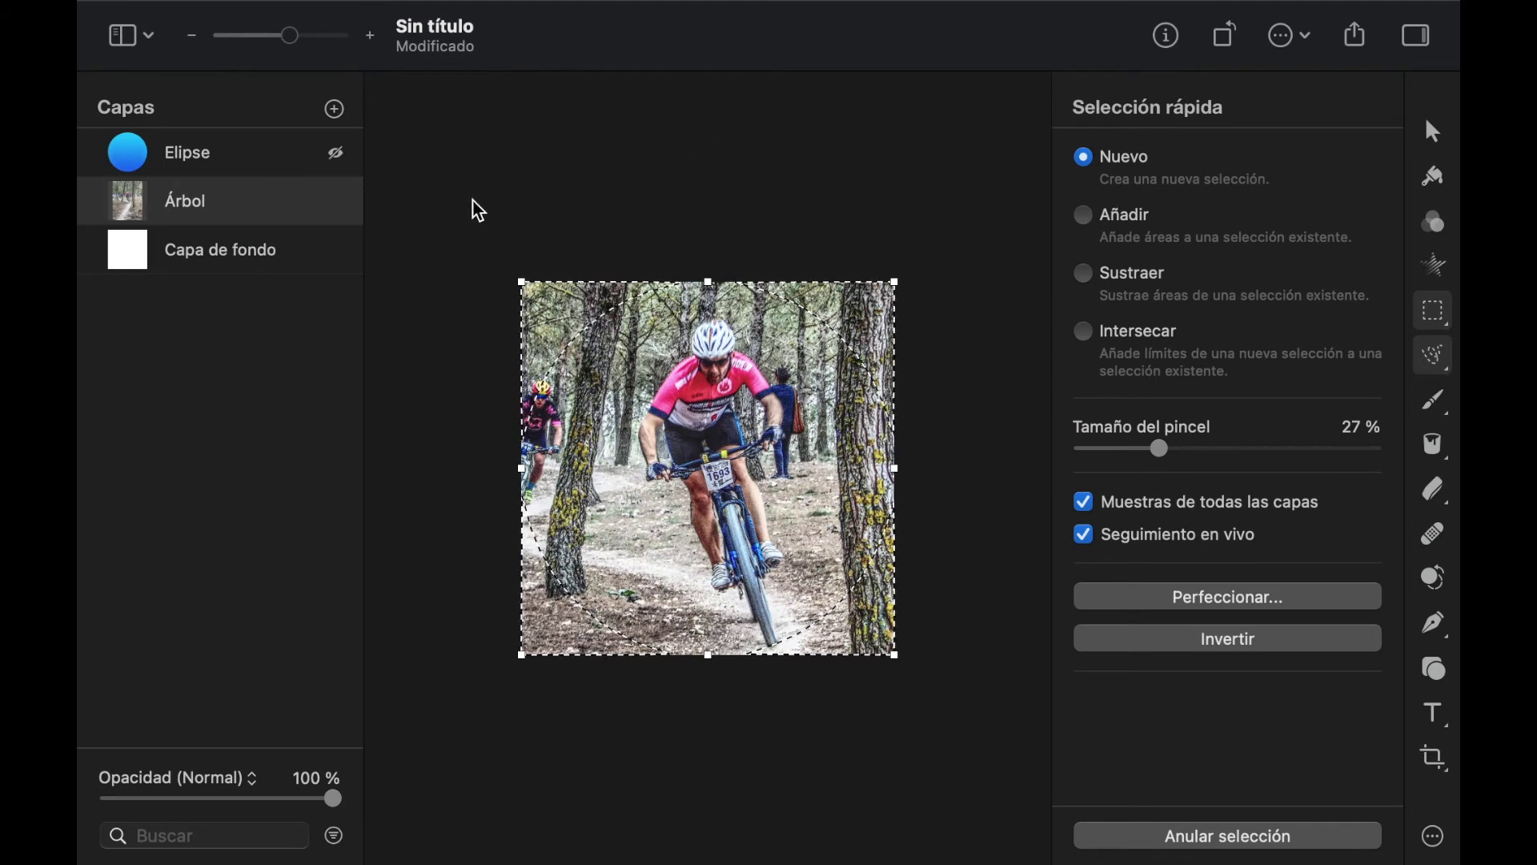
{"action": "key", "text": "Delete"}
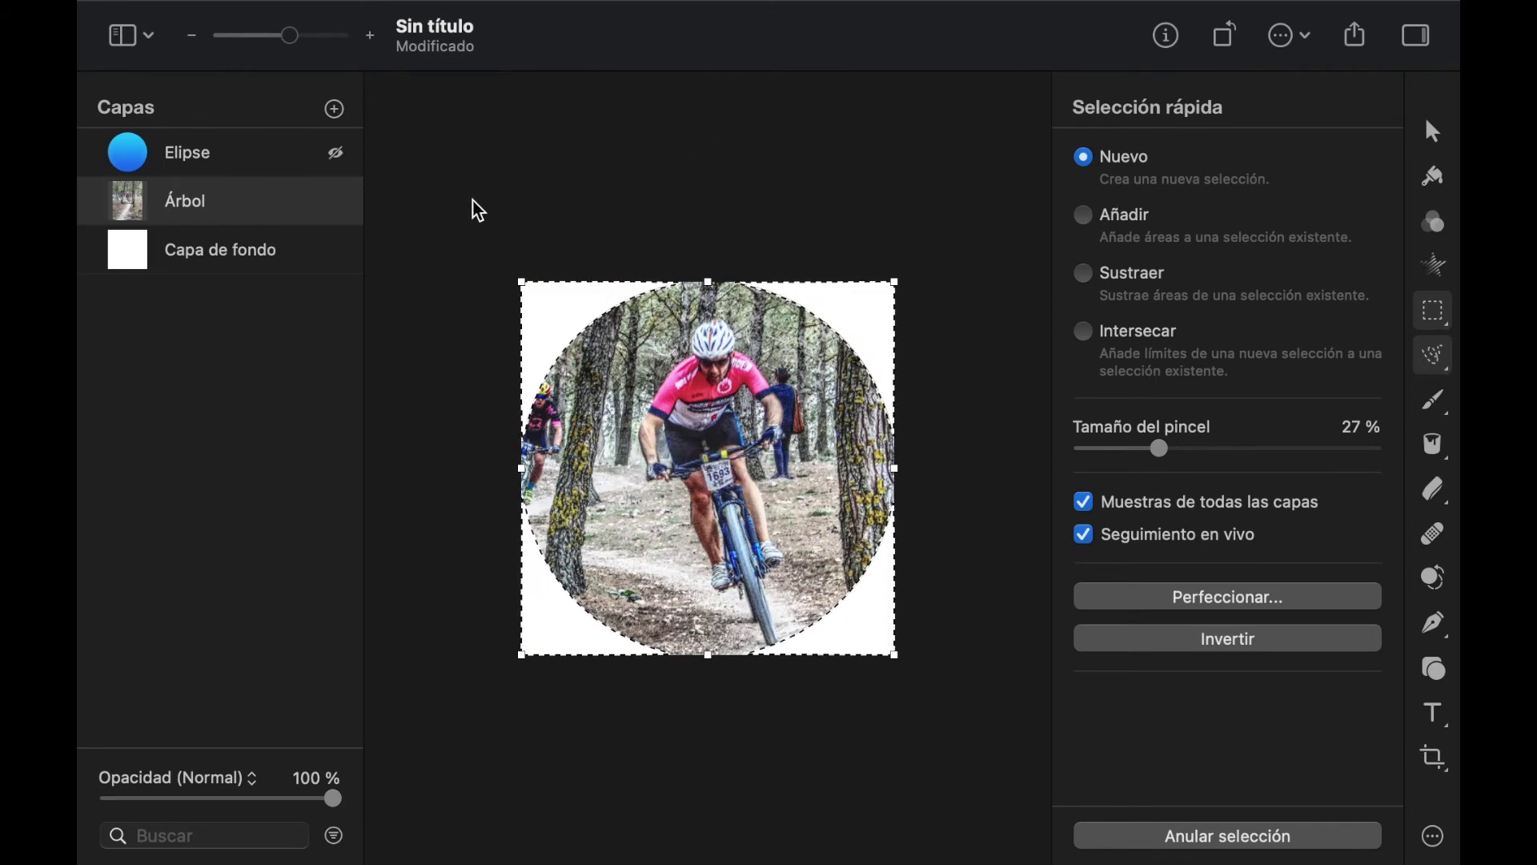
Clear the selection around the circular photo
{"action": "left_click", "coordinate": [1433, 311]}
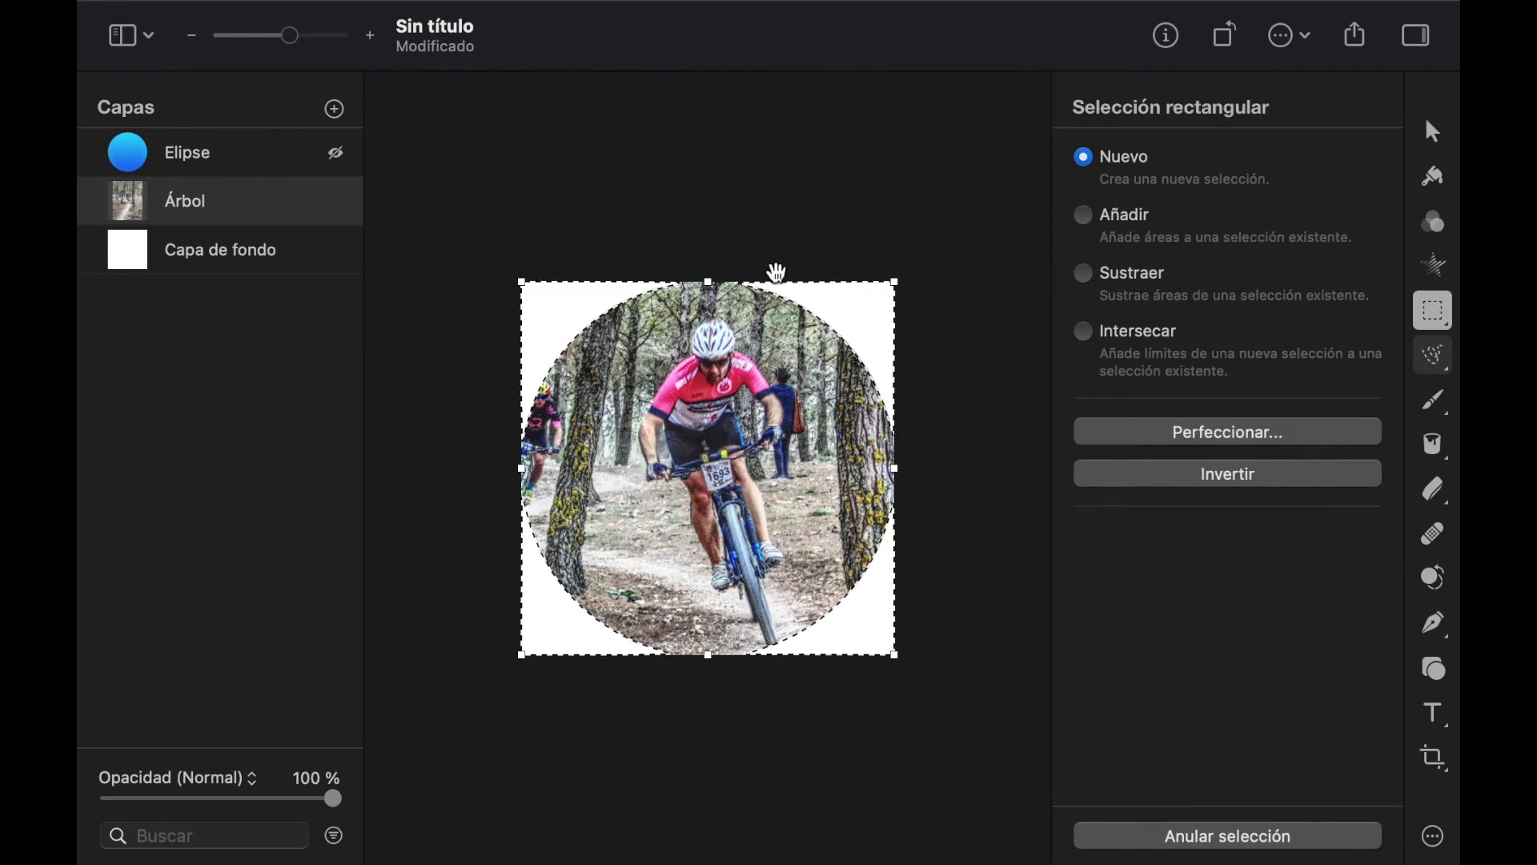
{"action": "right_click", "coordinate": [838, 309]}
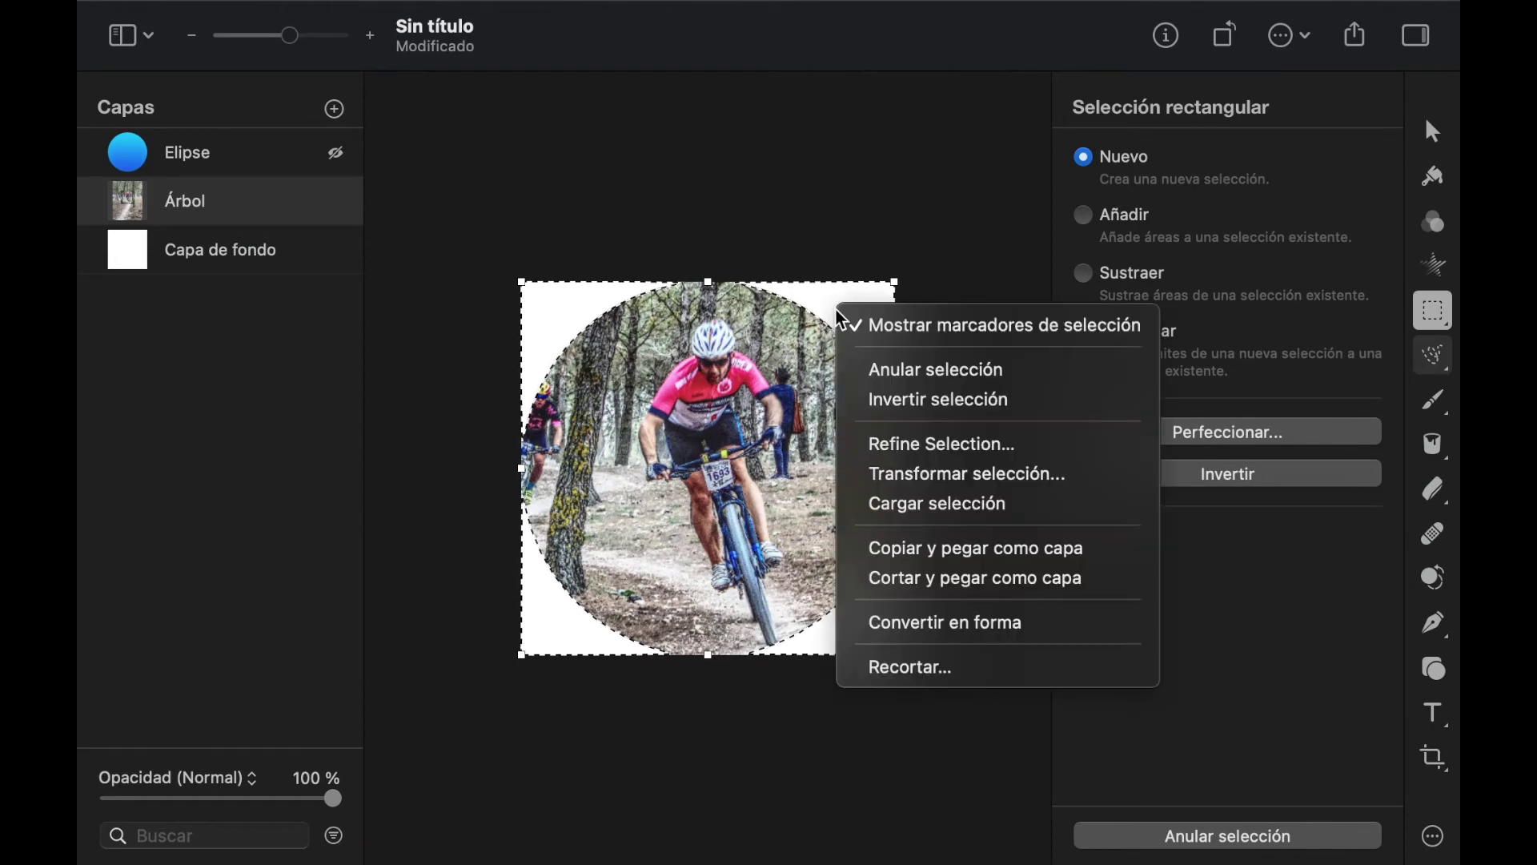
{"action": "left_click", "coordinate": [882, 367]}
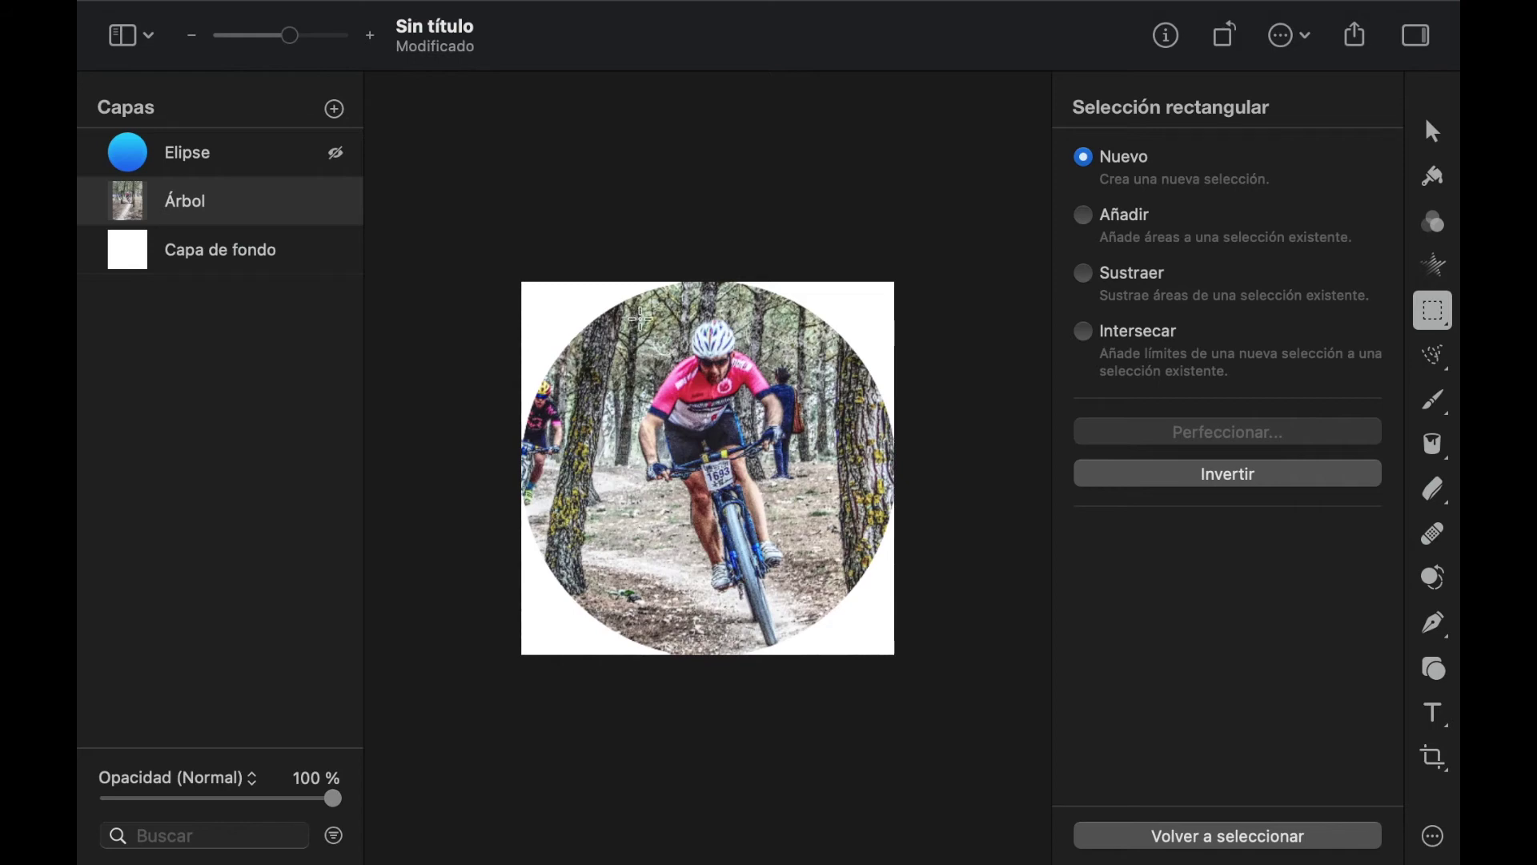
Put away the circular profile image's window and bring up the Pixelmator Pro welcome window
{"action": "left_click", "coordinate": [165, 65]}
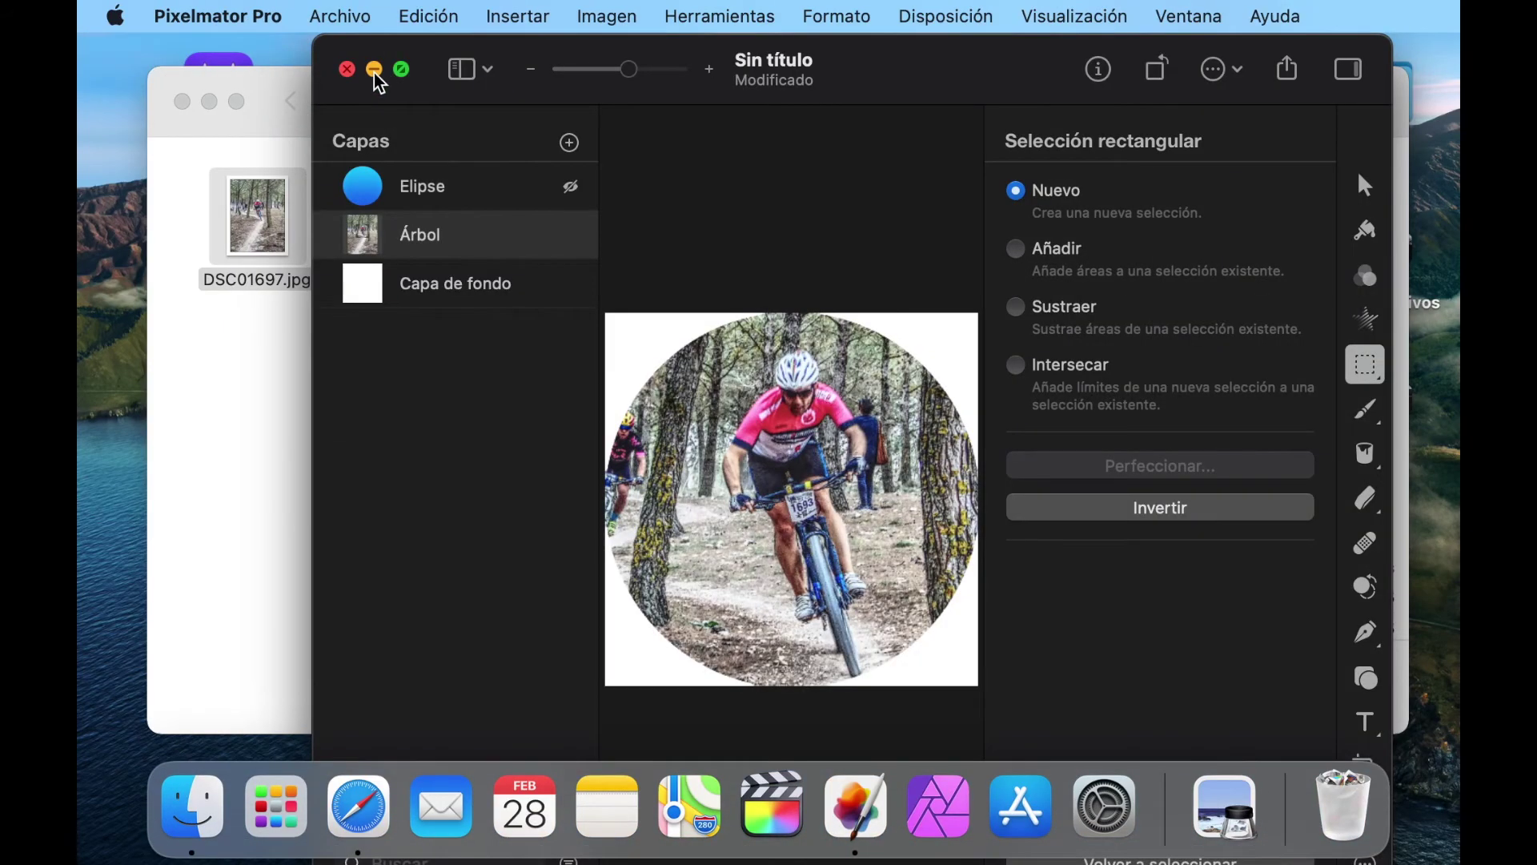
{"action": "left_click", "coordinate": [374, 70]}
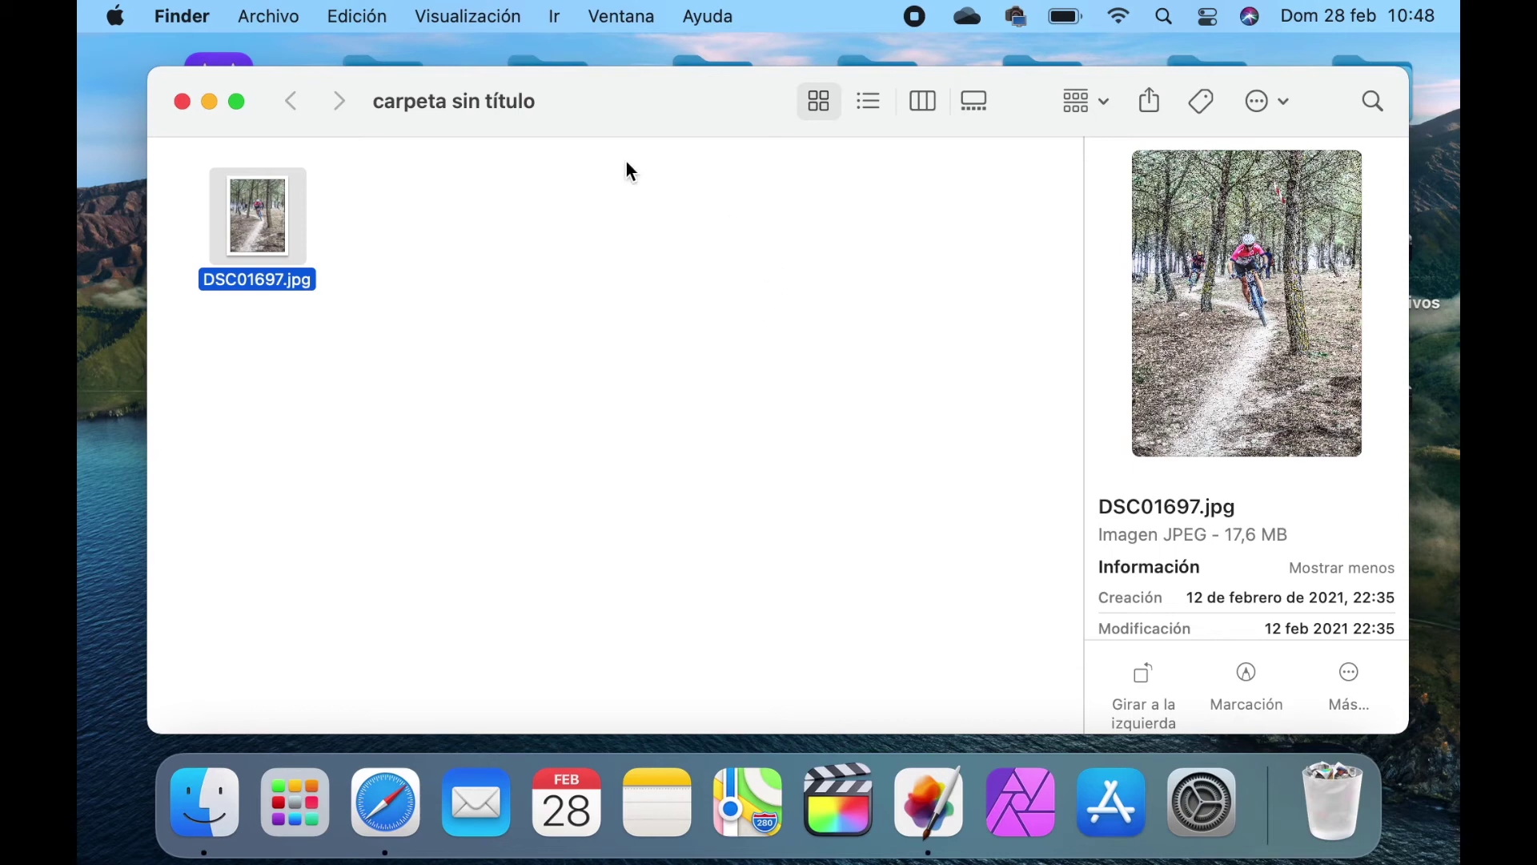
{"action": "left_click", "coordinate": [935, 807]}
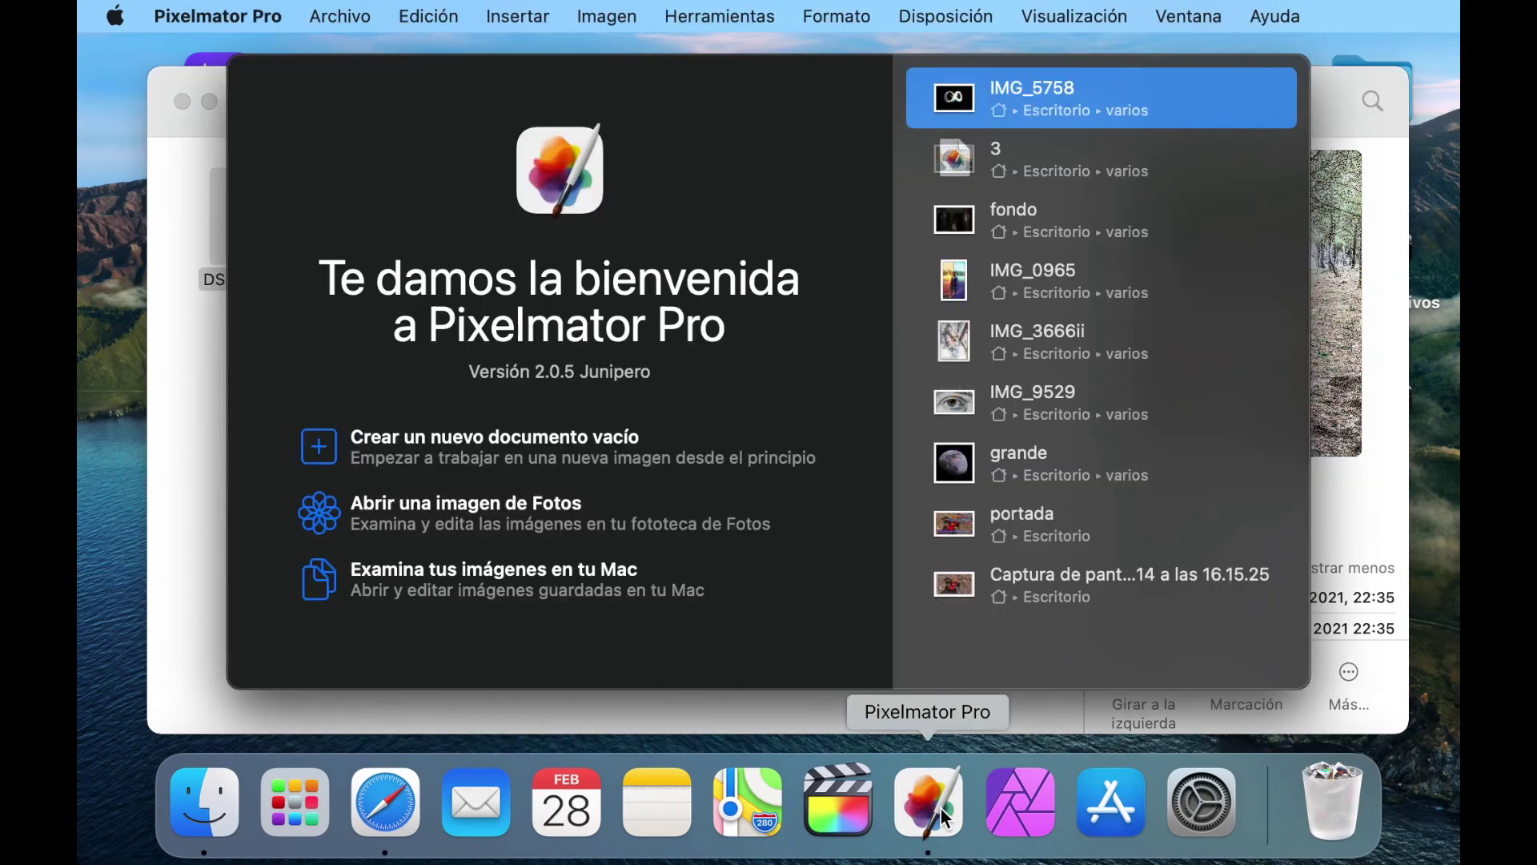
Create a new document from the social template Portada canal YouTube, 2560 x 1440 px
{"action": "left_click", "coordinate": [444, 443]}
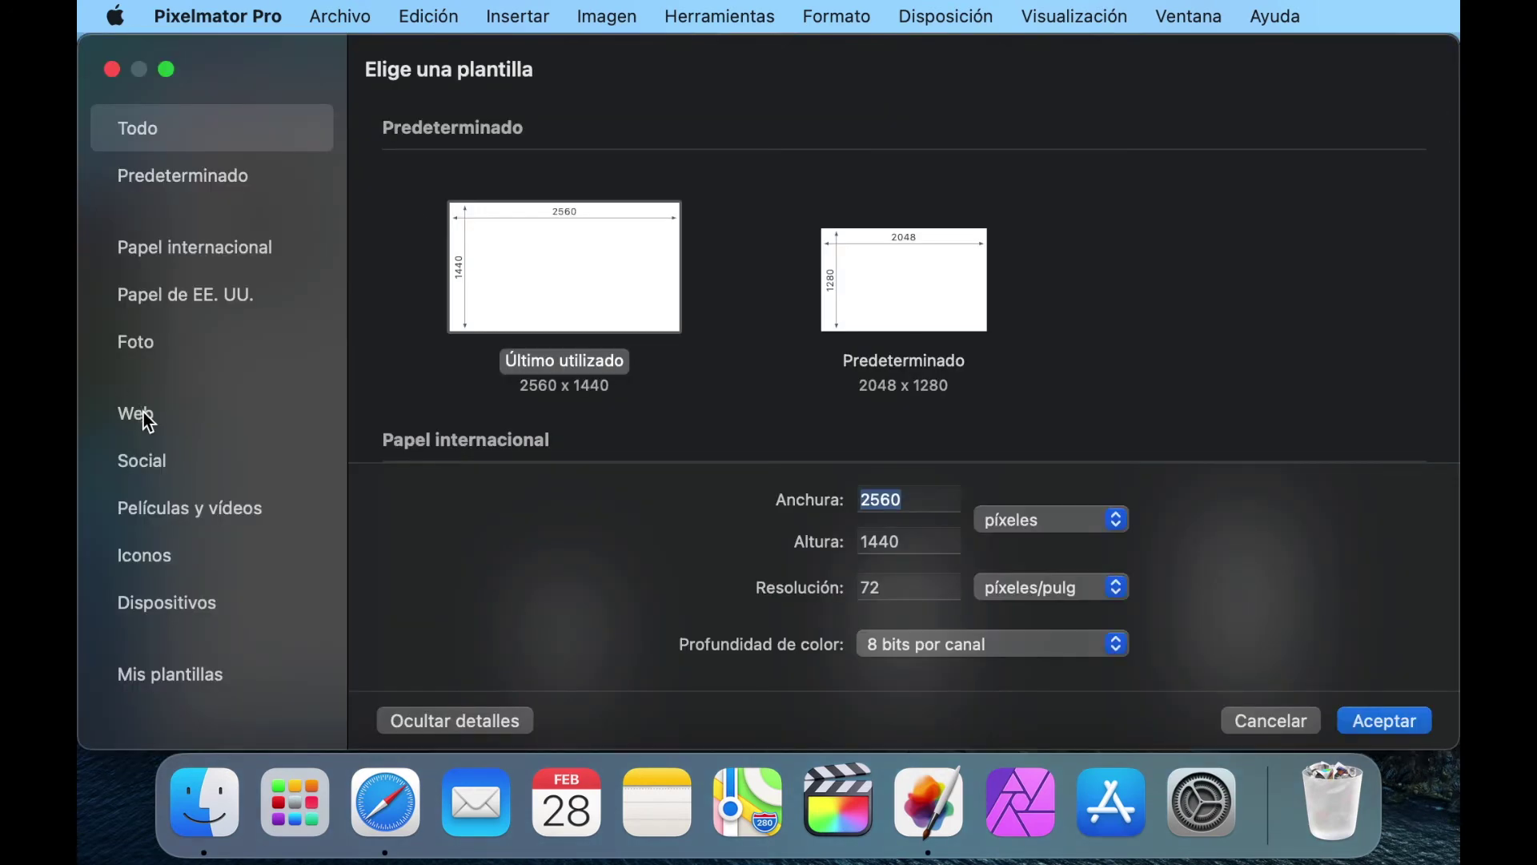
{"action": "left_click", "coordinate": [152, 464]}
{"action": "scroll", "coordinate": [852, 237], "scroll_direction": "down", "scroll_amount": 5}
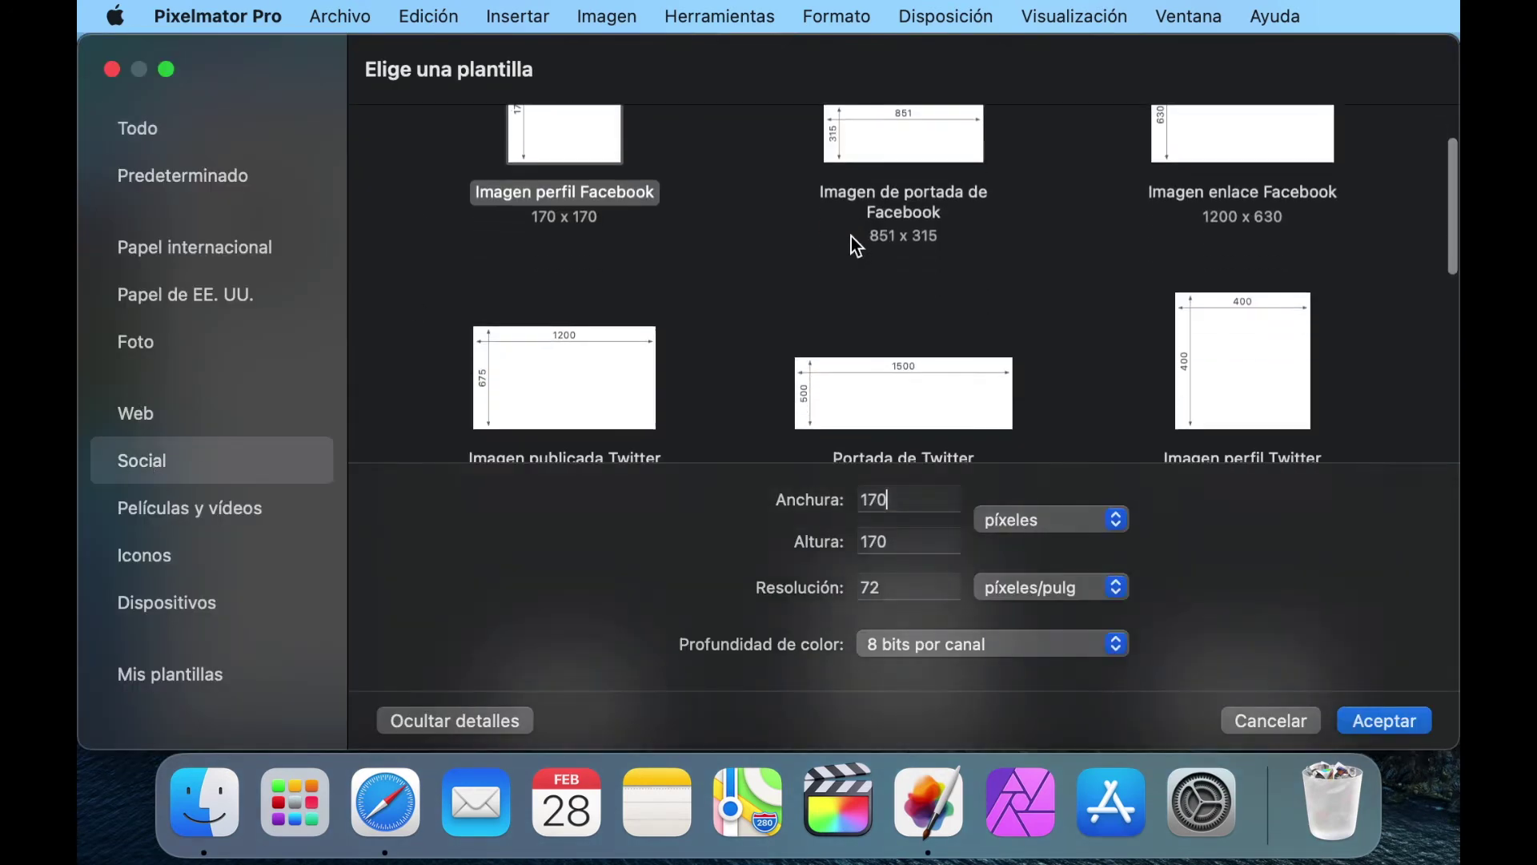
{"action": "scroll", "coordinate": [852, 237], "scroll_direction": "down", "scroll_amount": 8}
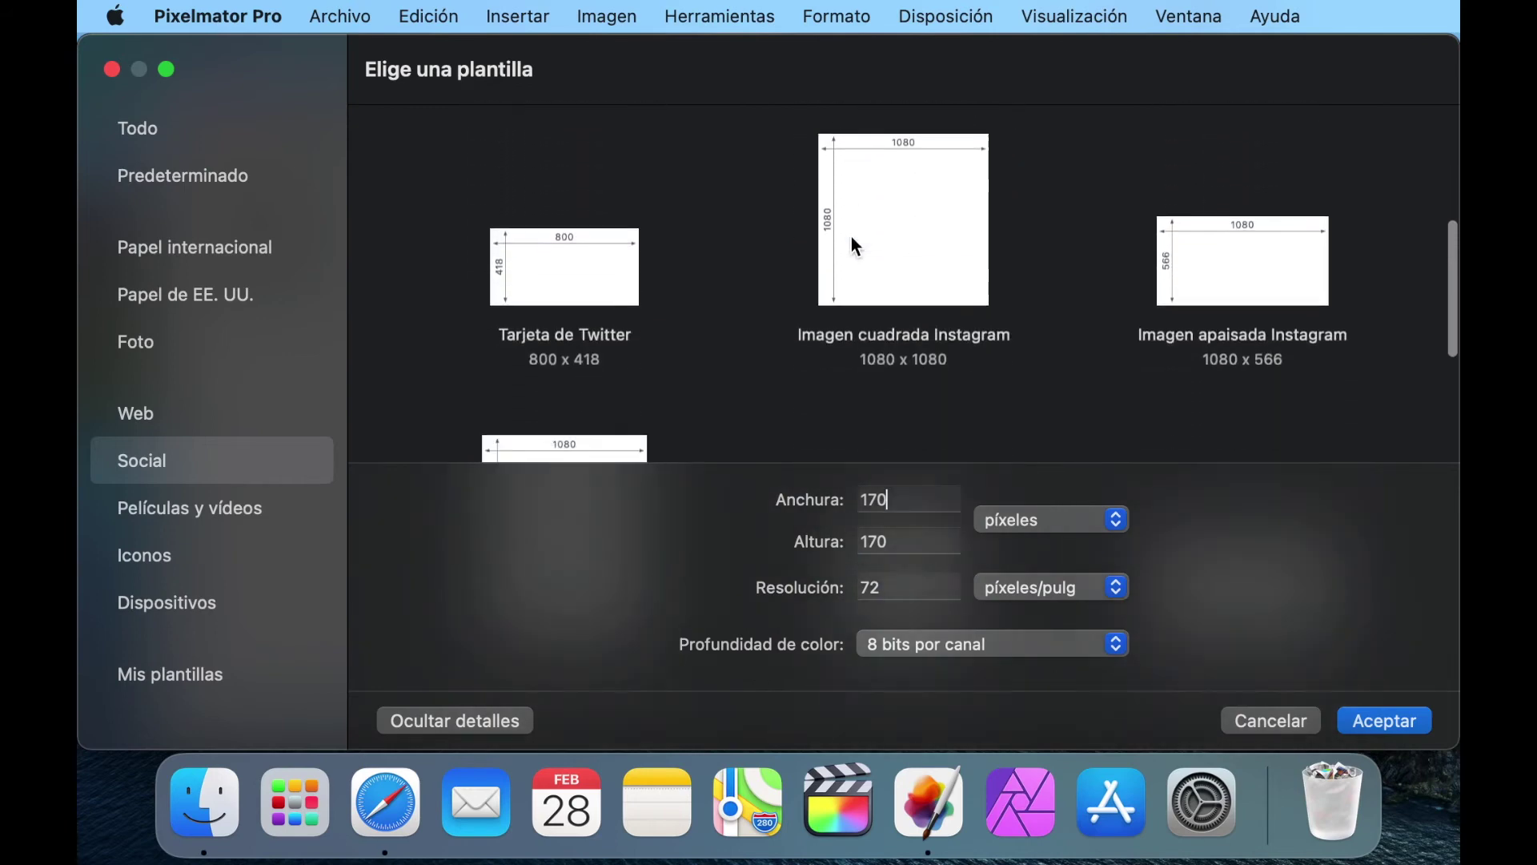
{"action": "scroll", "coordinate": [852, 237], "scroll_direction": "down", "scroll_amount": 5}
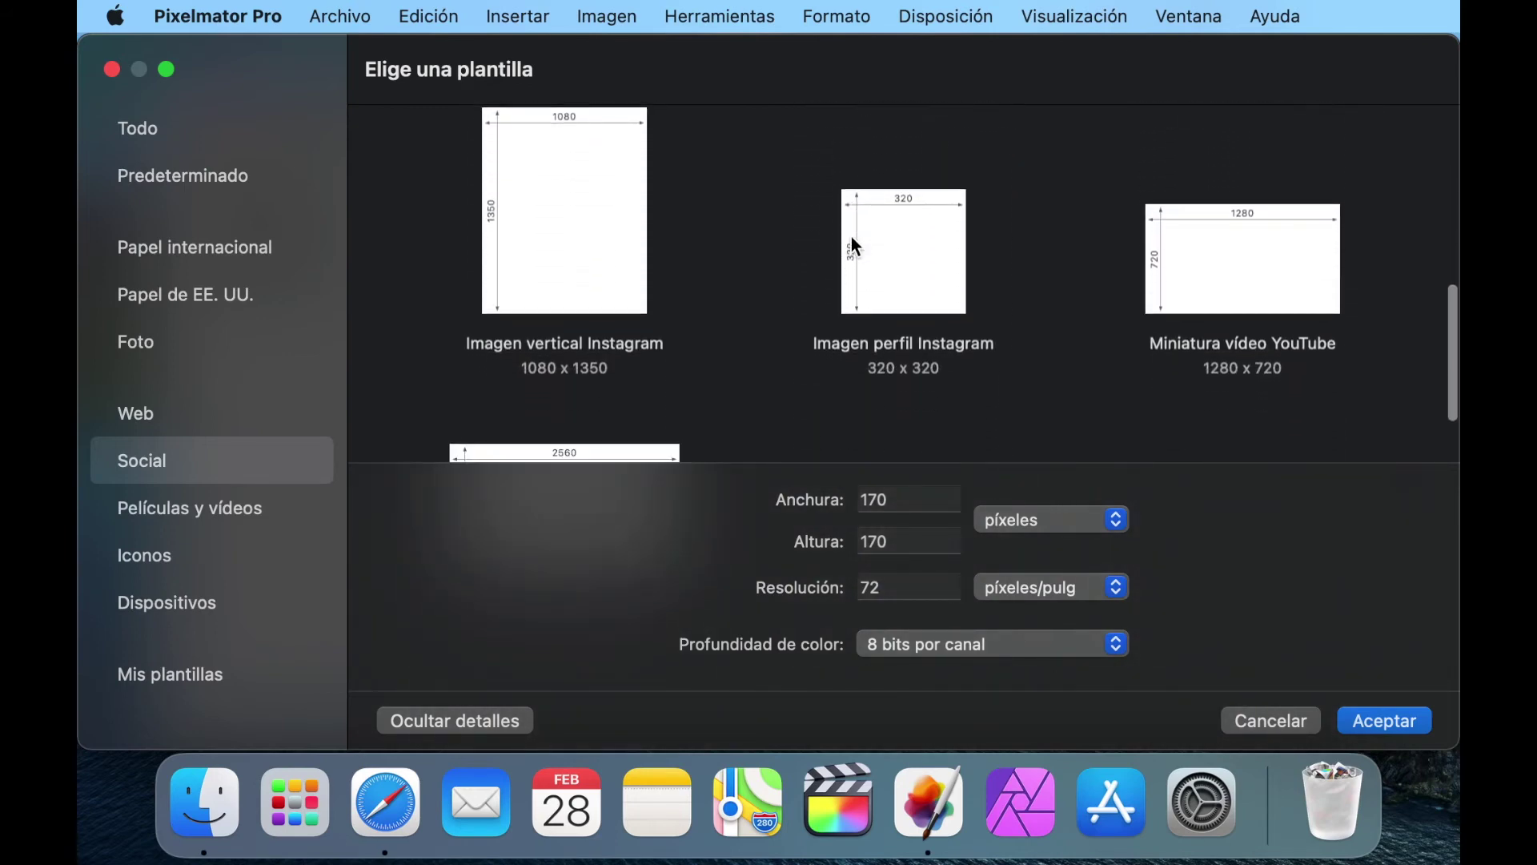
{"action": "left_click", "coordinate": [590, 296]}
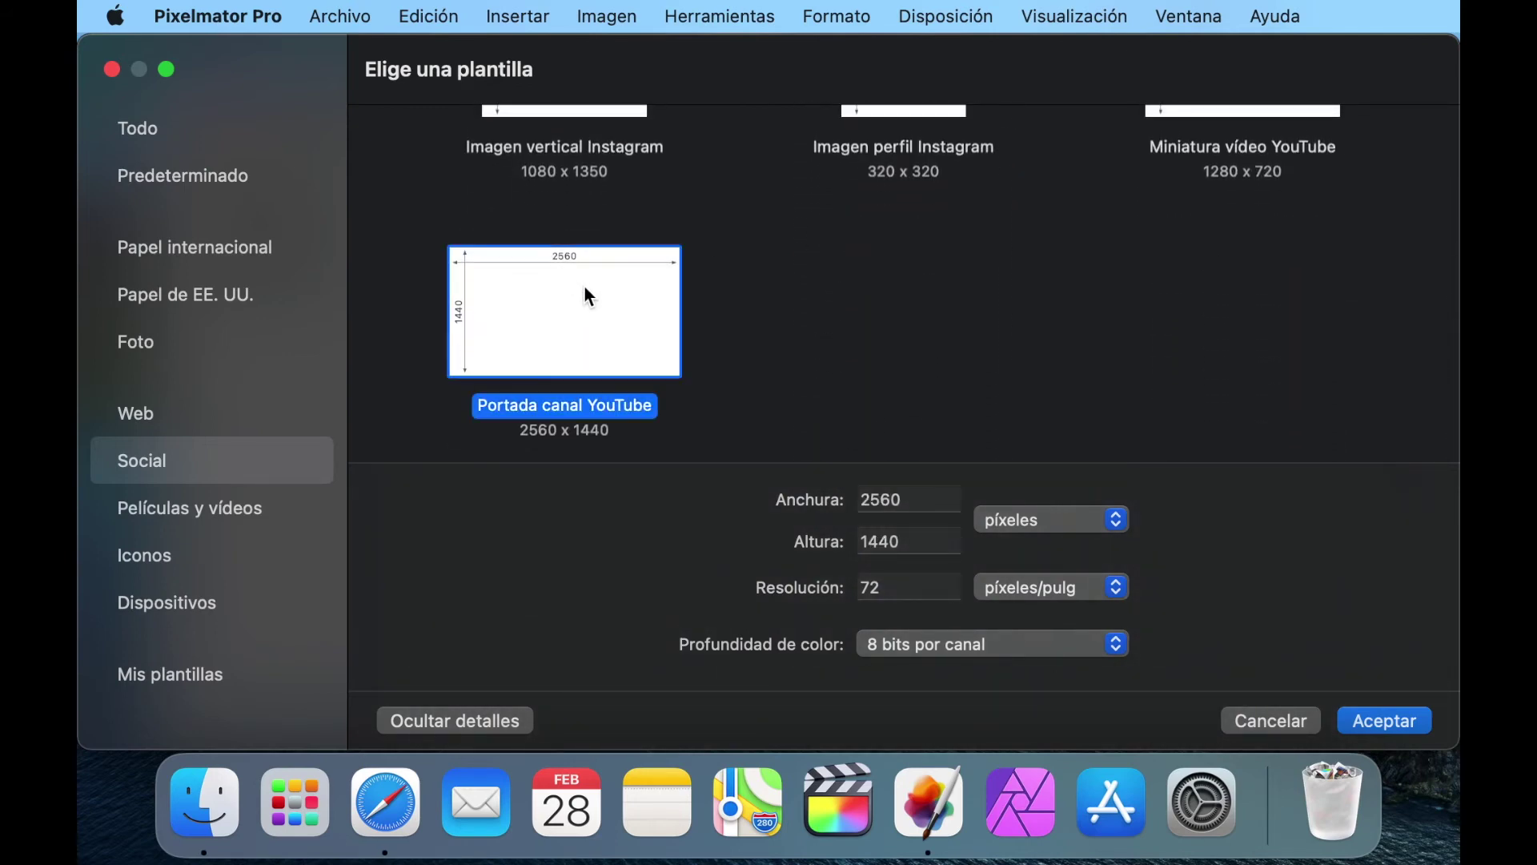
{"action": "left_click", "coordinate": [1401, 728]}
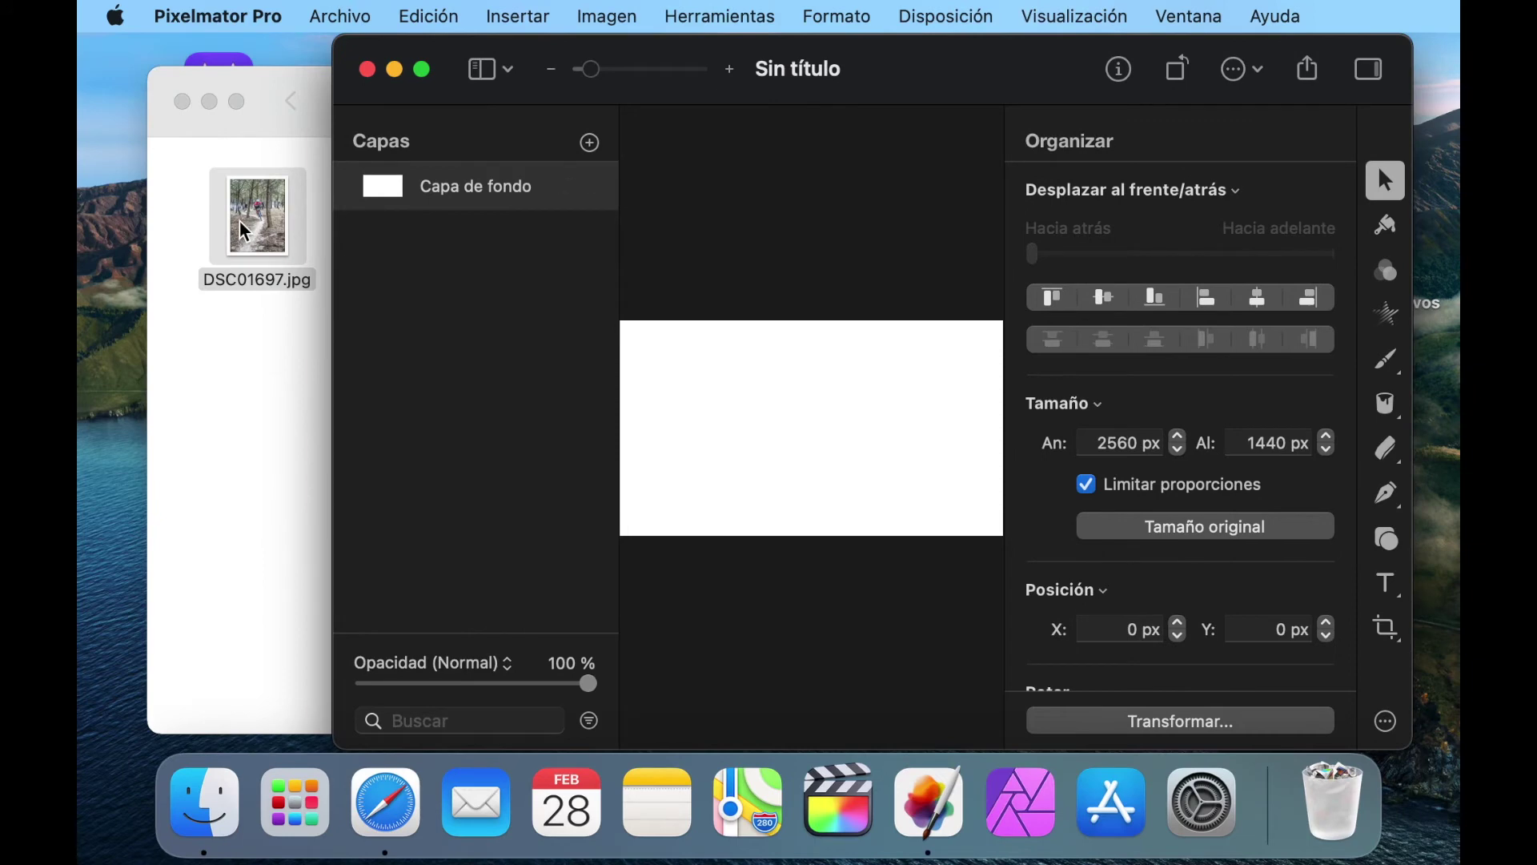
Place DSC01697.jpg in the new document and move its Árbol layer above Capa de fondo
{"action": "left_click_drag", "start_coordinate": [245, 233], "coordinate": [398, 281]}
{"action": "left_click", "coordinate": [422, 70]}
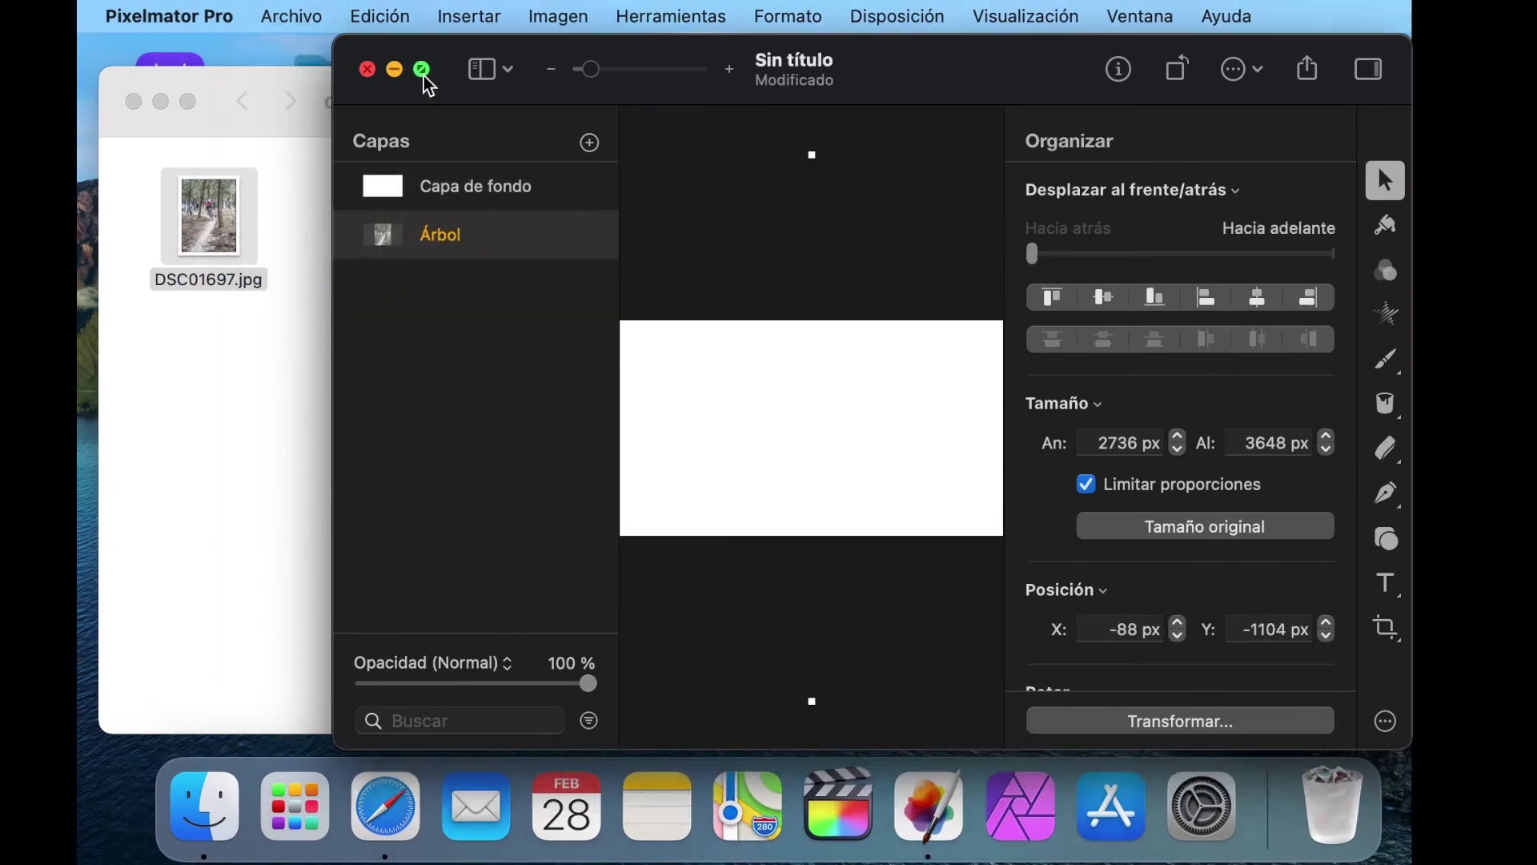
{"action": "left_click_drag", "start_coordinate": [175, 213], "coordinate": [182, 164]}
{"action": "key", "text": "super+minus"}
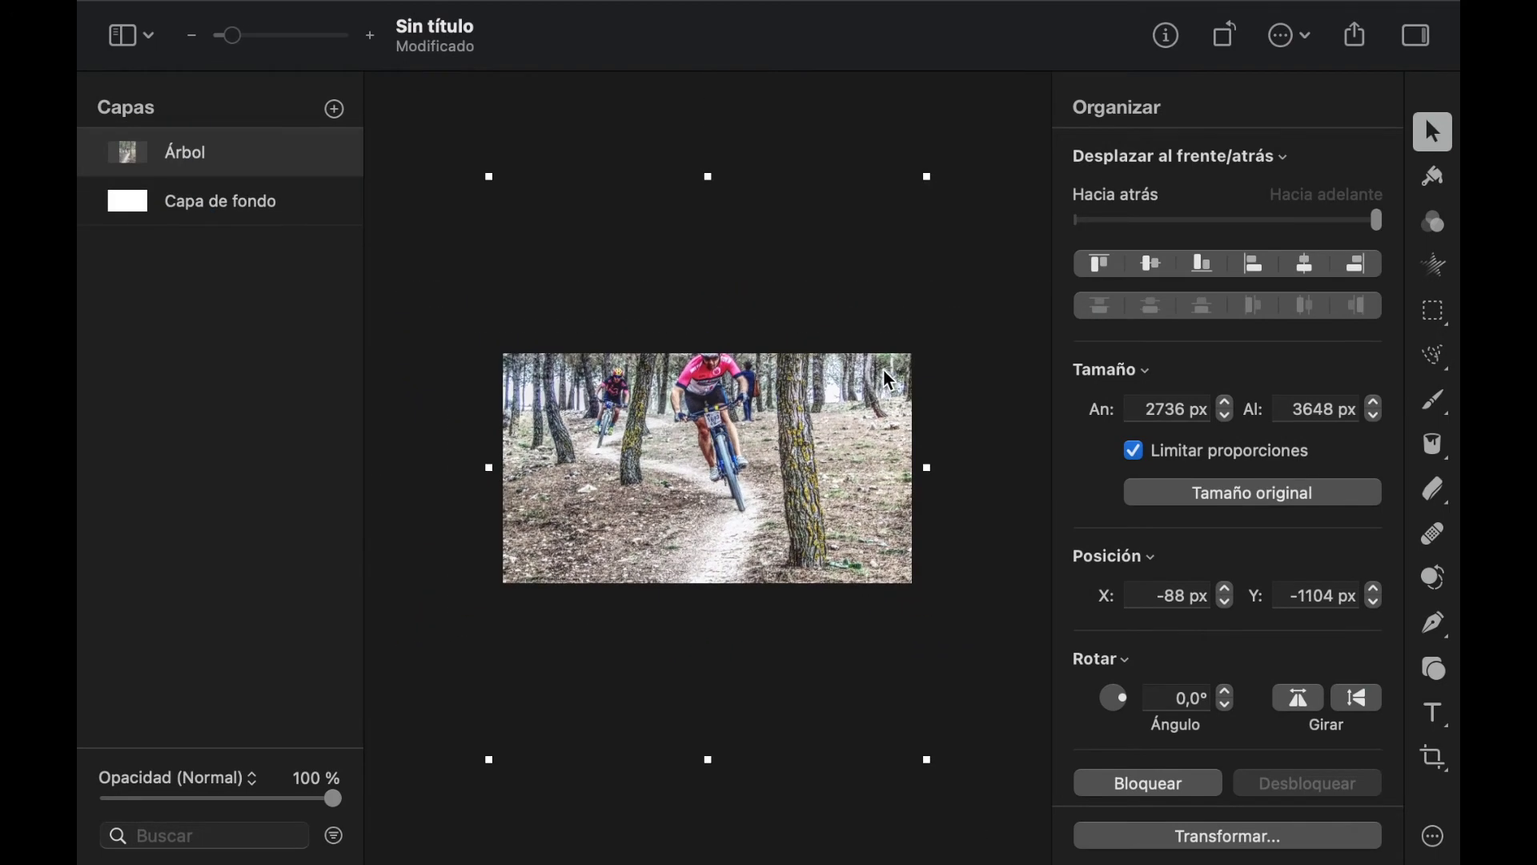
Shrink the Árbol photo proportionally to 1080 × 1440 px at X 711, Y 0 px, fitting the canvas height
{"action": "mouse_move", "coordinate": [708, 176]}
{"action": "left_mouse_down"}
{"action": "mouse_move", "coordinate": [710, 289]}
{"action": "mouse_move", "coordinate": [710, 200]}
{"action": "left_mouse_up"}
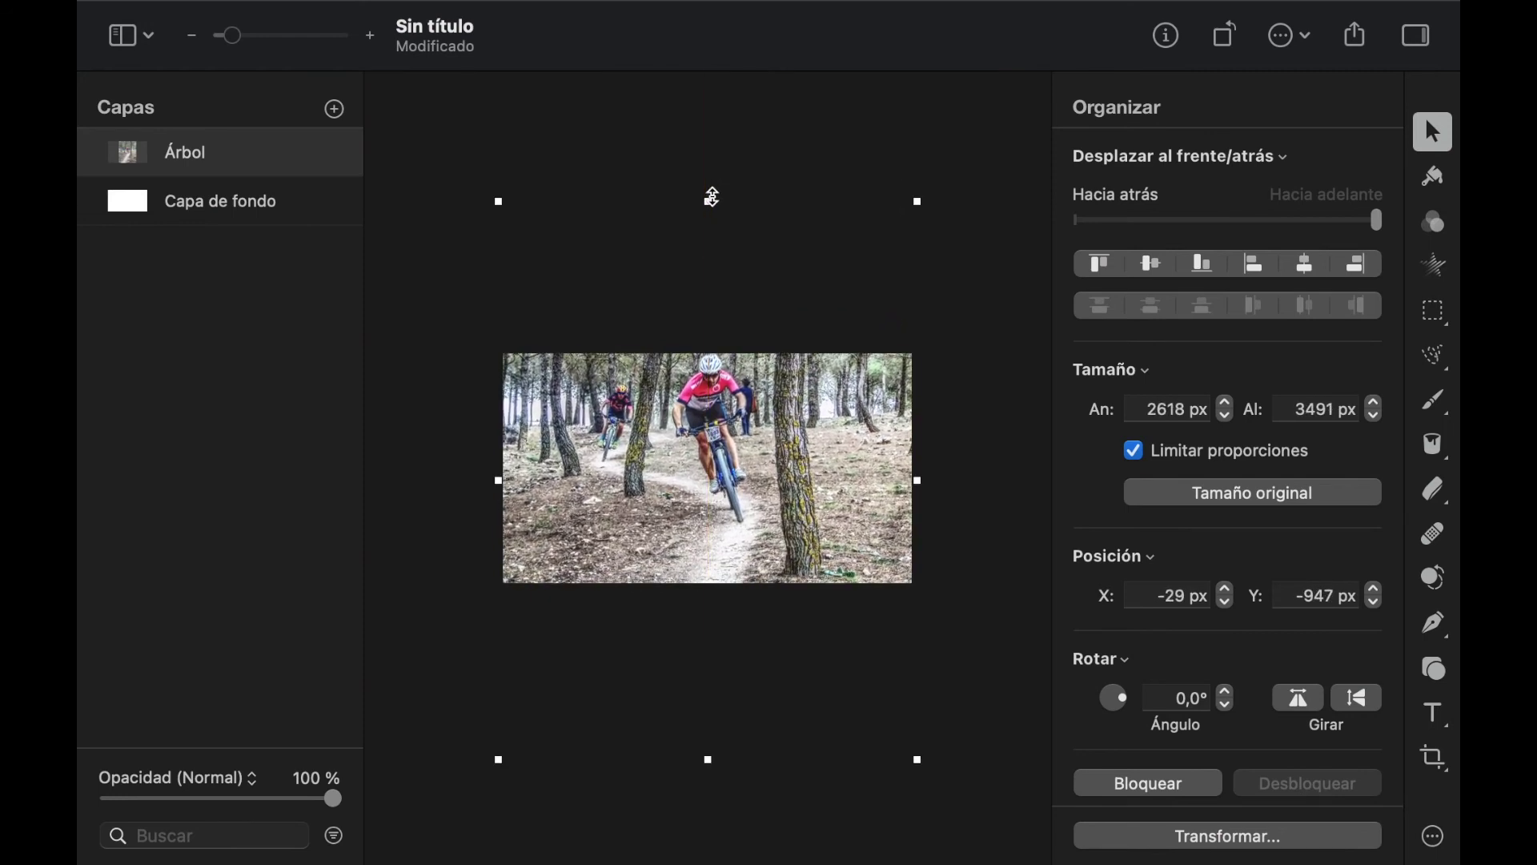
{"action": "left_click_drag", "start_coordinate": [737, 400], "coordinate": [732, 437]}
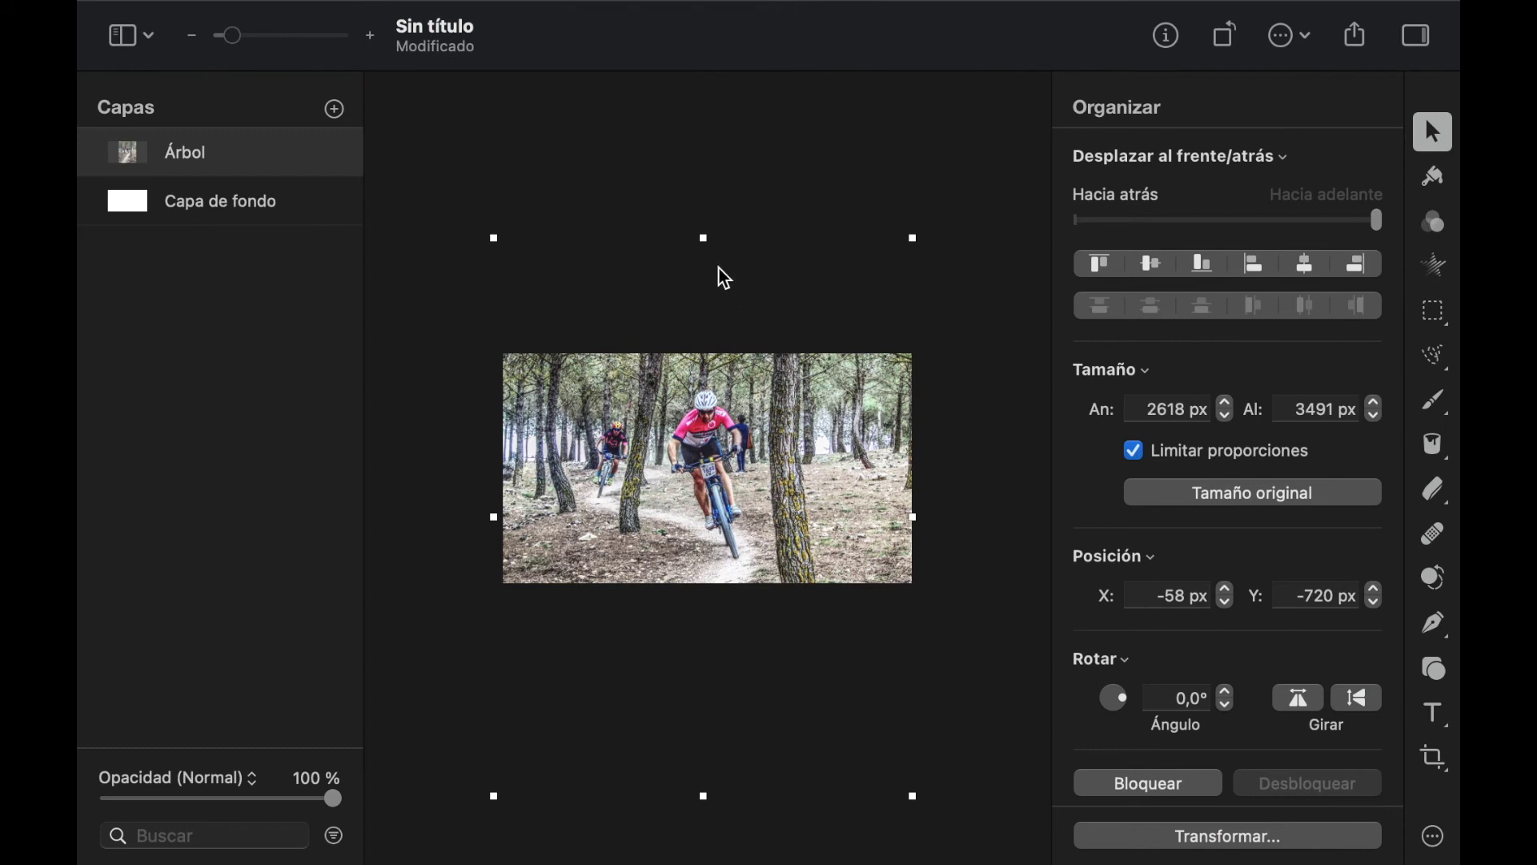
{"action": "left_click_drag", "start_coordinate": [700, 240], "coordinate": [696, 361]}
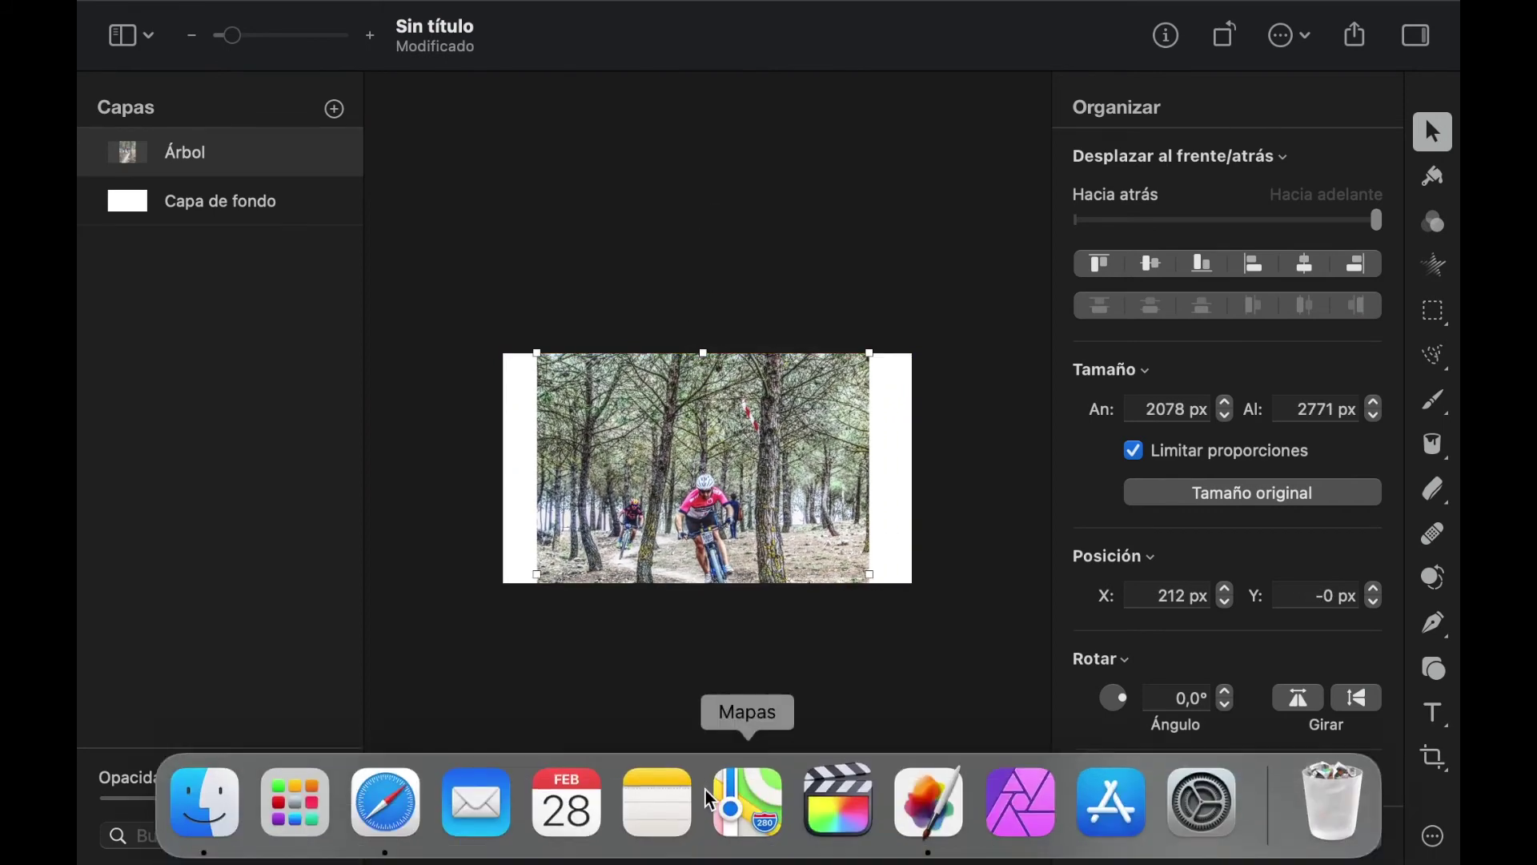
{"action": "left_click_drag", "start_coordinate": [702, 797], "coordinate": [704, 585]}
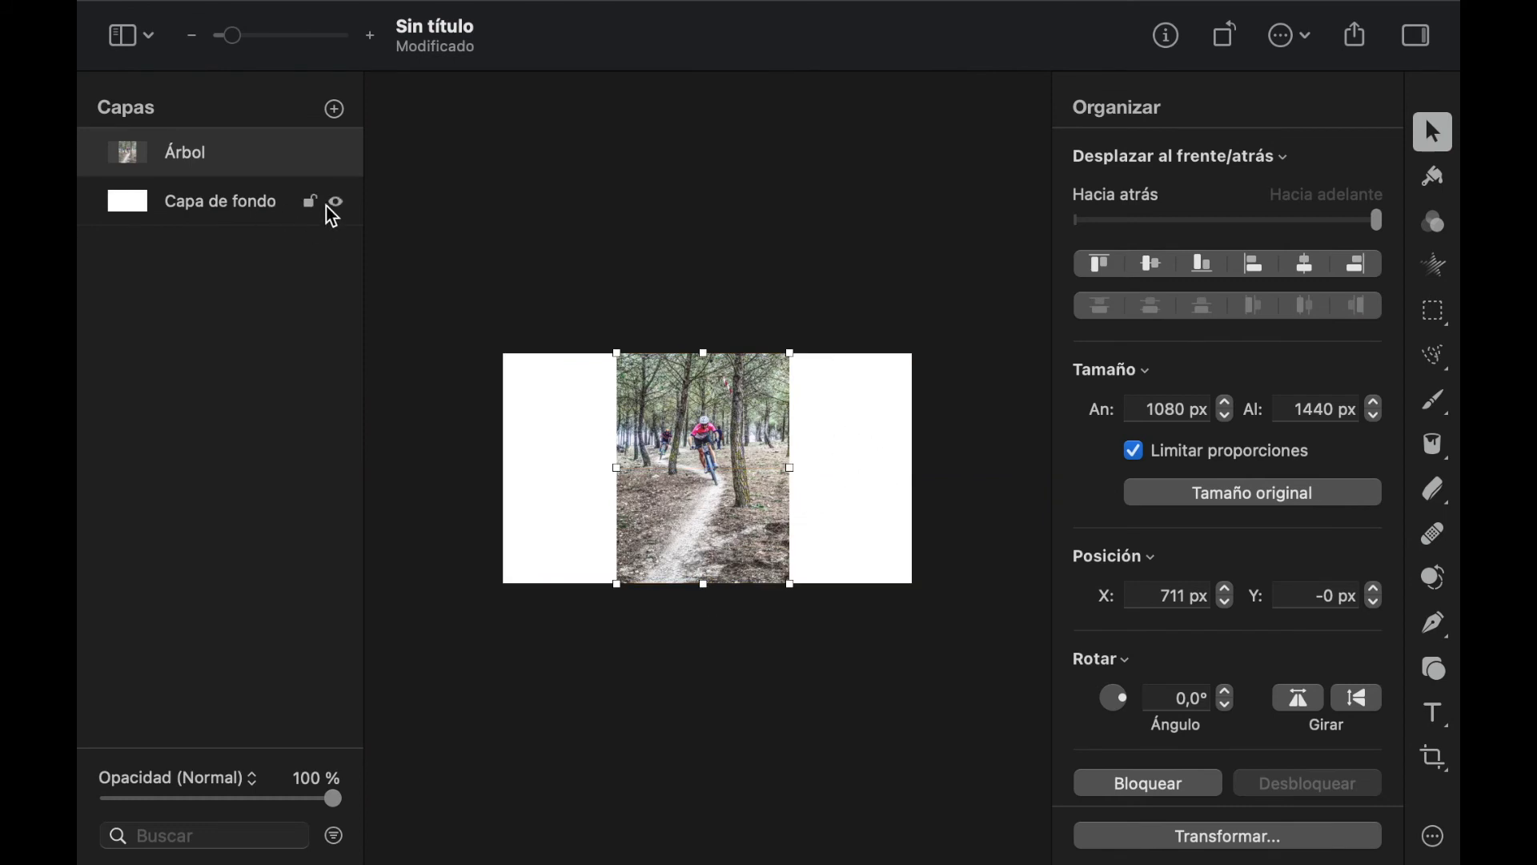
Hide Capa de fondo and duplicate the Árbol layer
{"action": "left_click", "coordinate": [337, 202]}
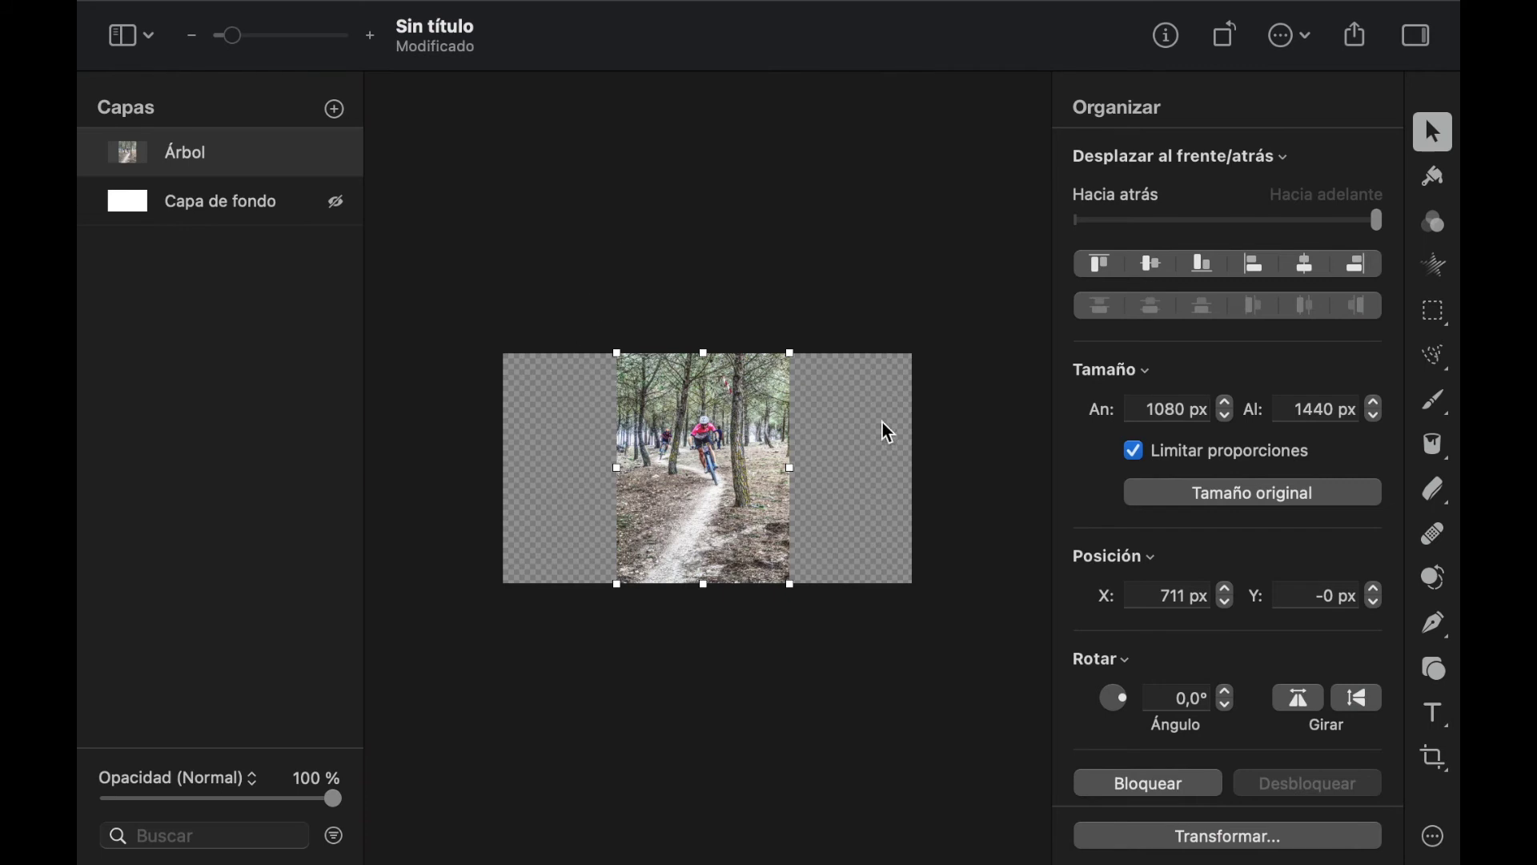
{"action": "right_click", "coordinate": [177, 160]}
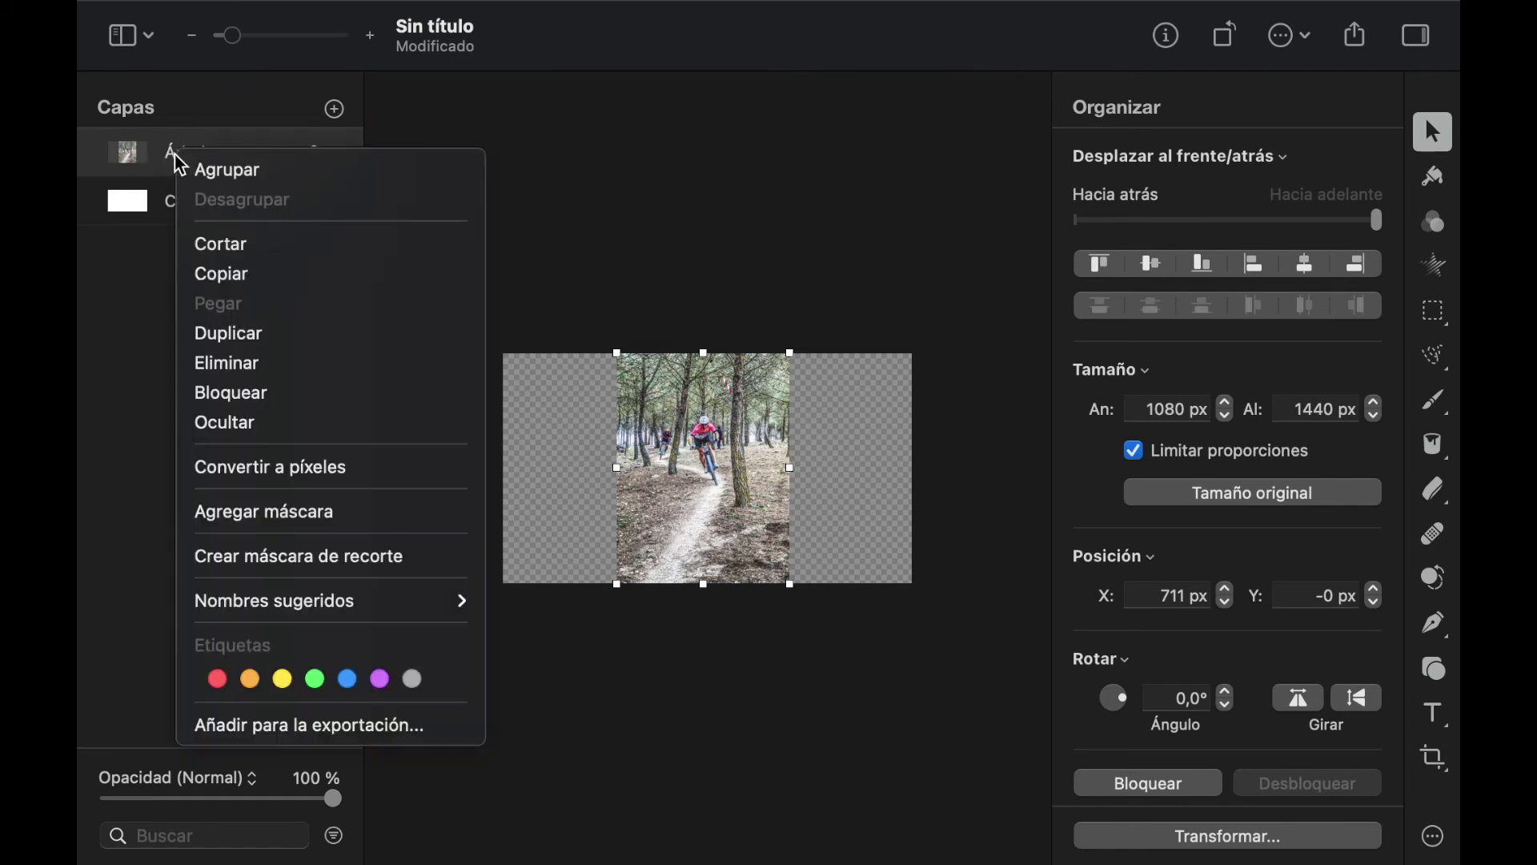
{"action": "left_click", "coordinate": [245, 340]}
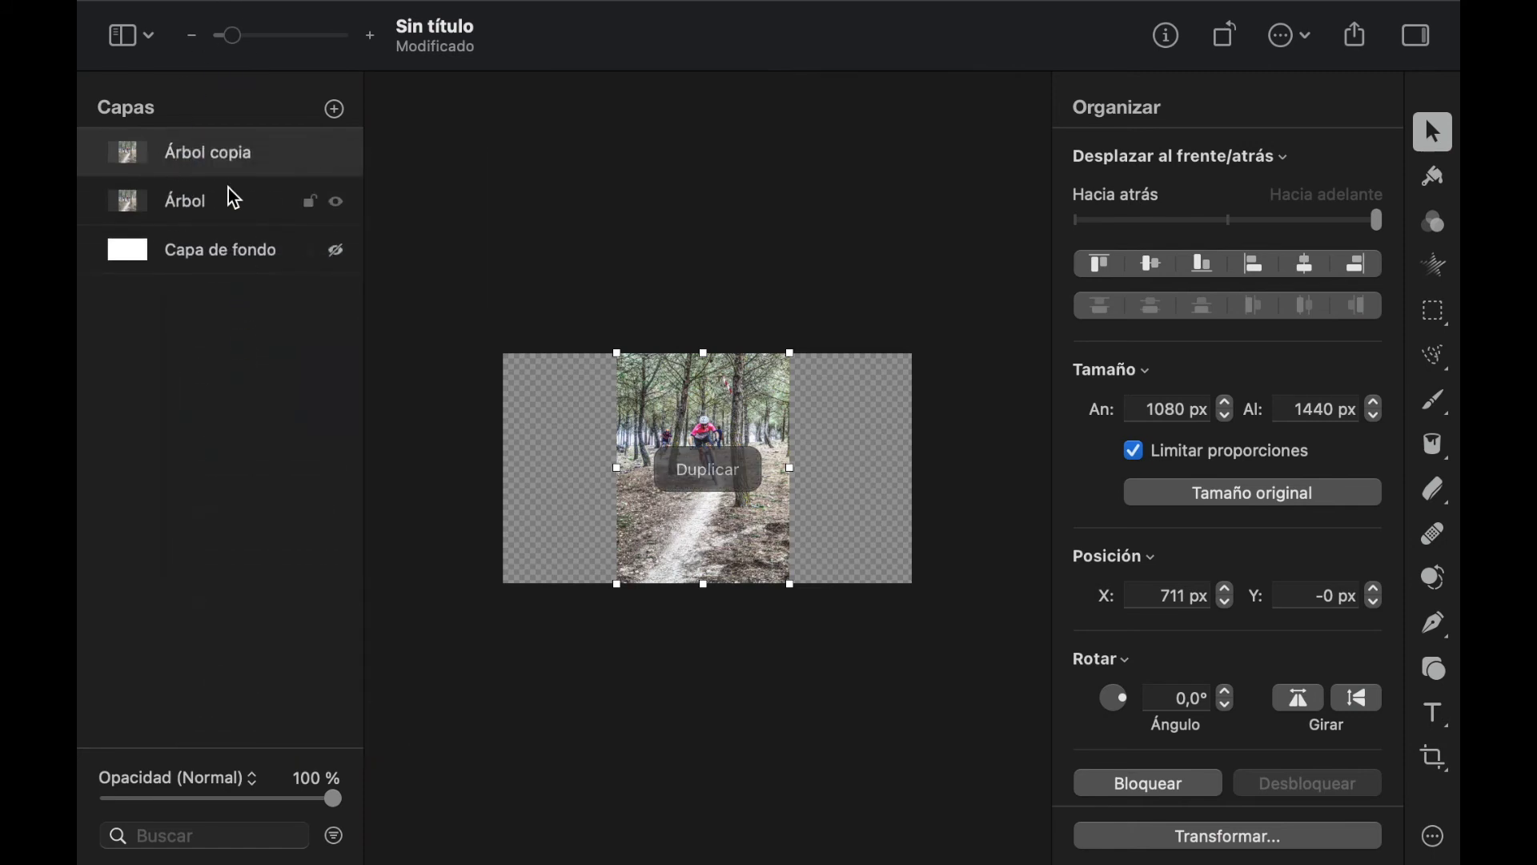
Move Árbol copia below Árbol and enlarge it to 2560 × 3413 px at X 0, Y -987 px, filling the canvas width
{"action": "left_click_drag", "start_coordinate": [223, 158], "coordinate": [218, 214]}
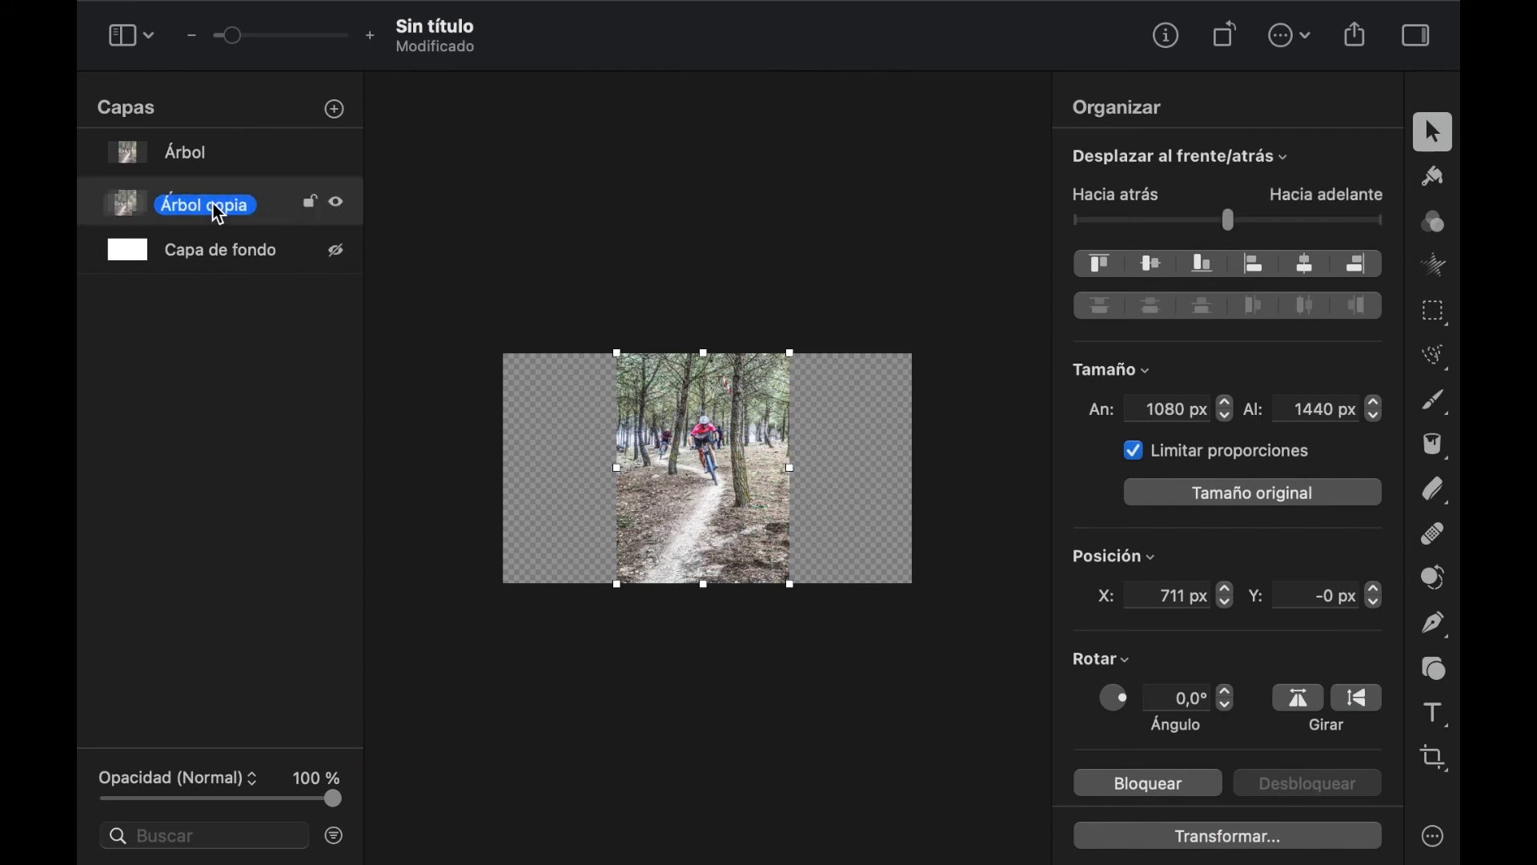
{"action": "key", "text": "Escape"}
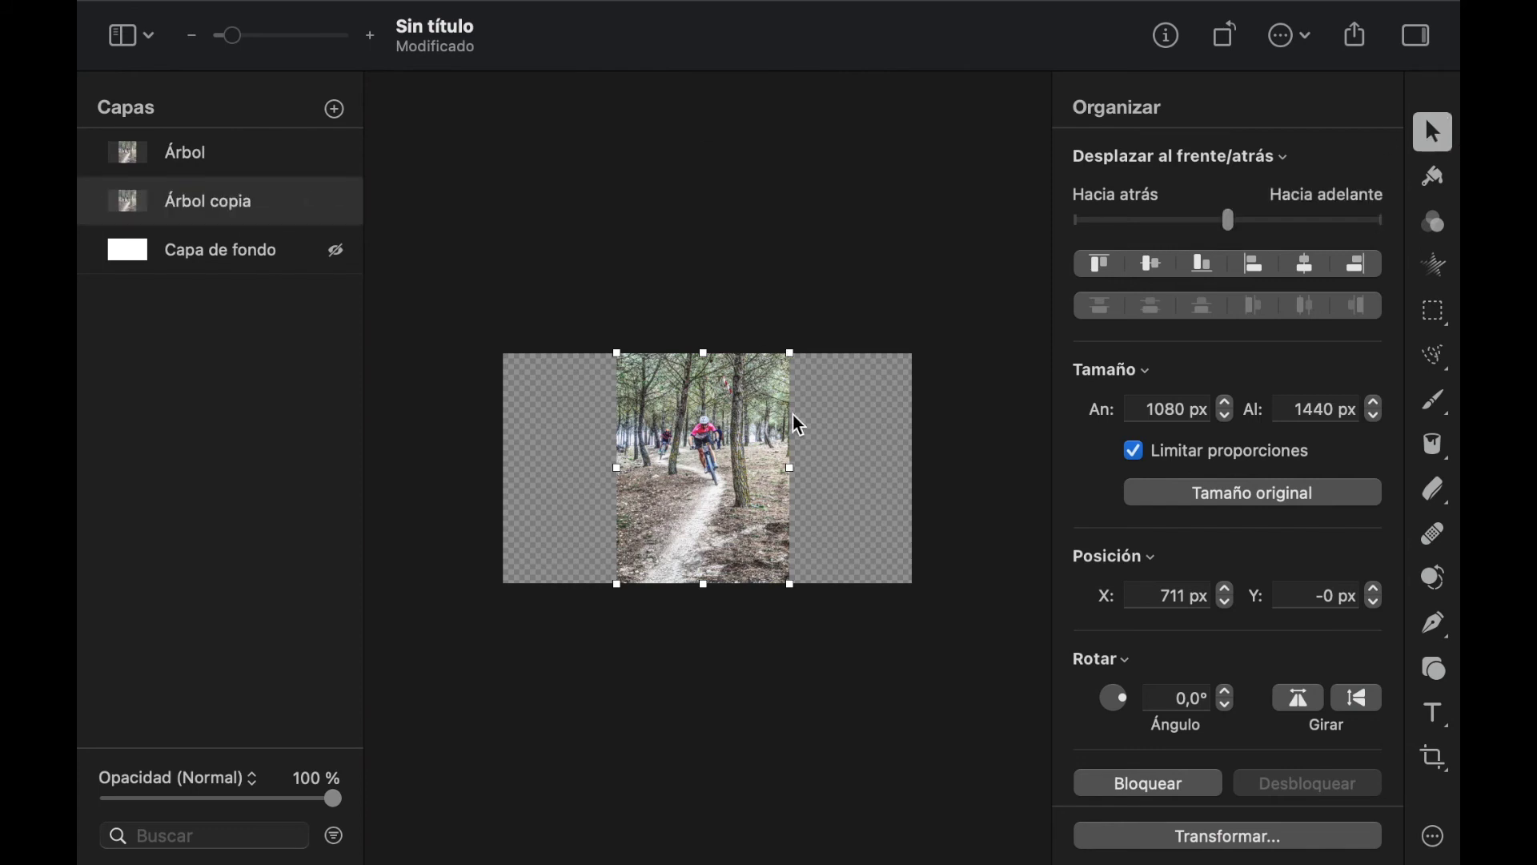
{"action": "left_click_drag", "start_coordinate": [791, 467], "coordinate": [915, 467]}
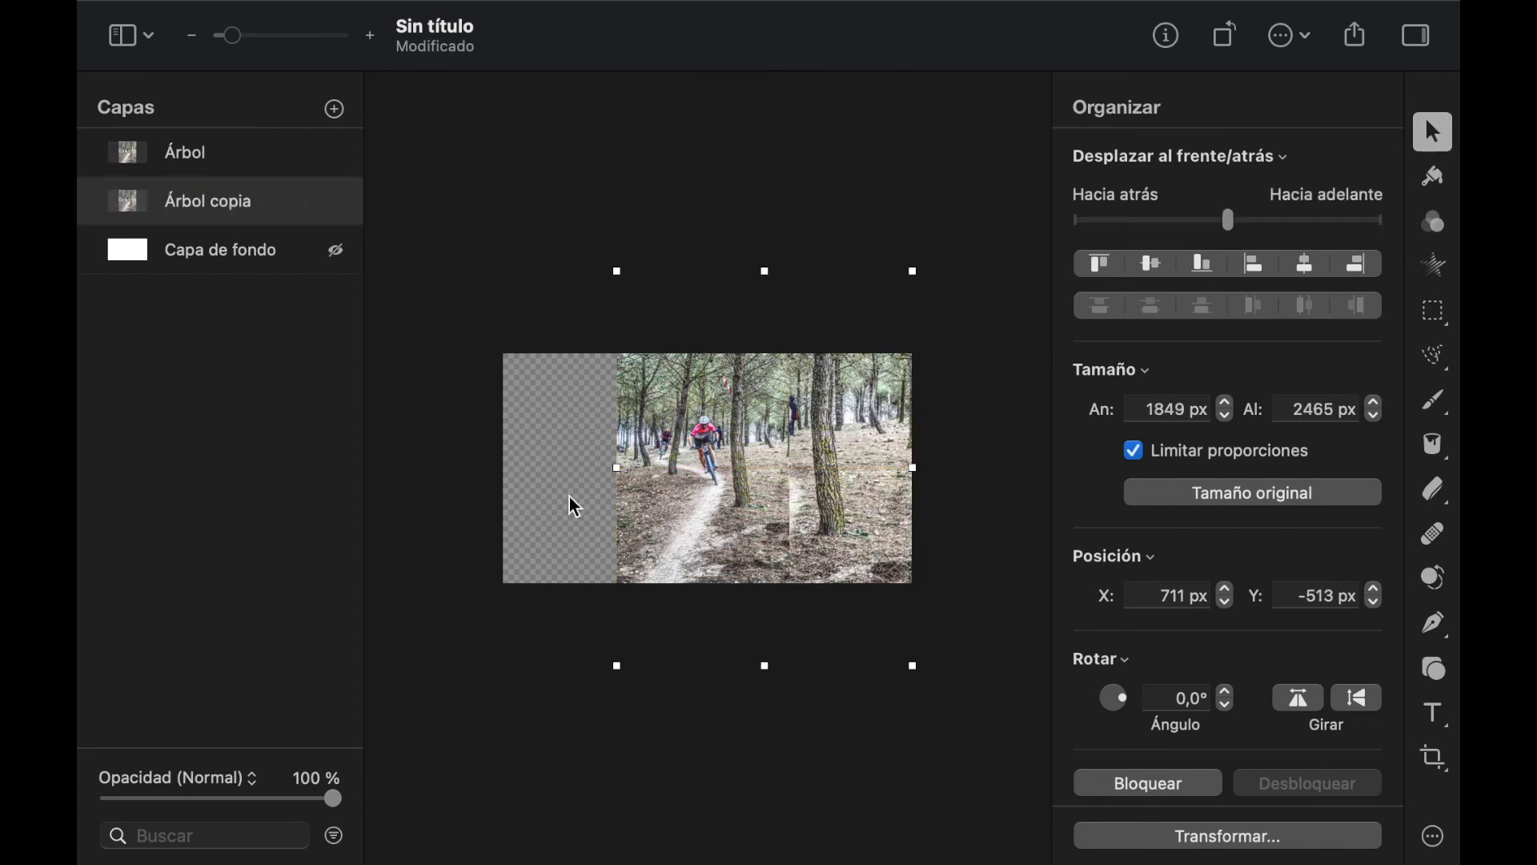
{"action": "left_click_drag", "start_coordinate": [617, 467], "coordinate": [502, 467]}
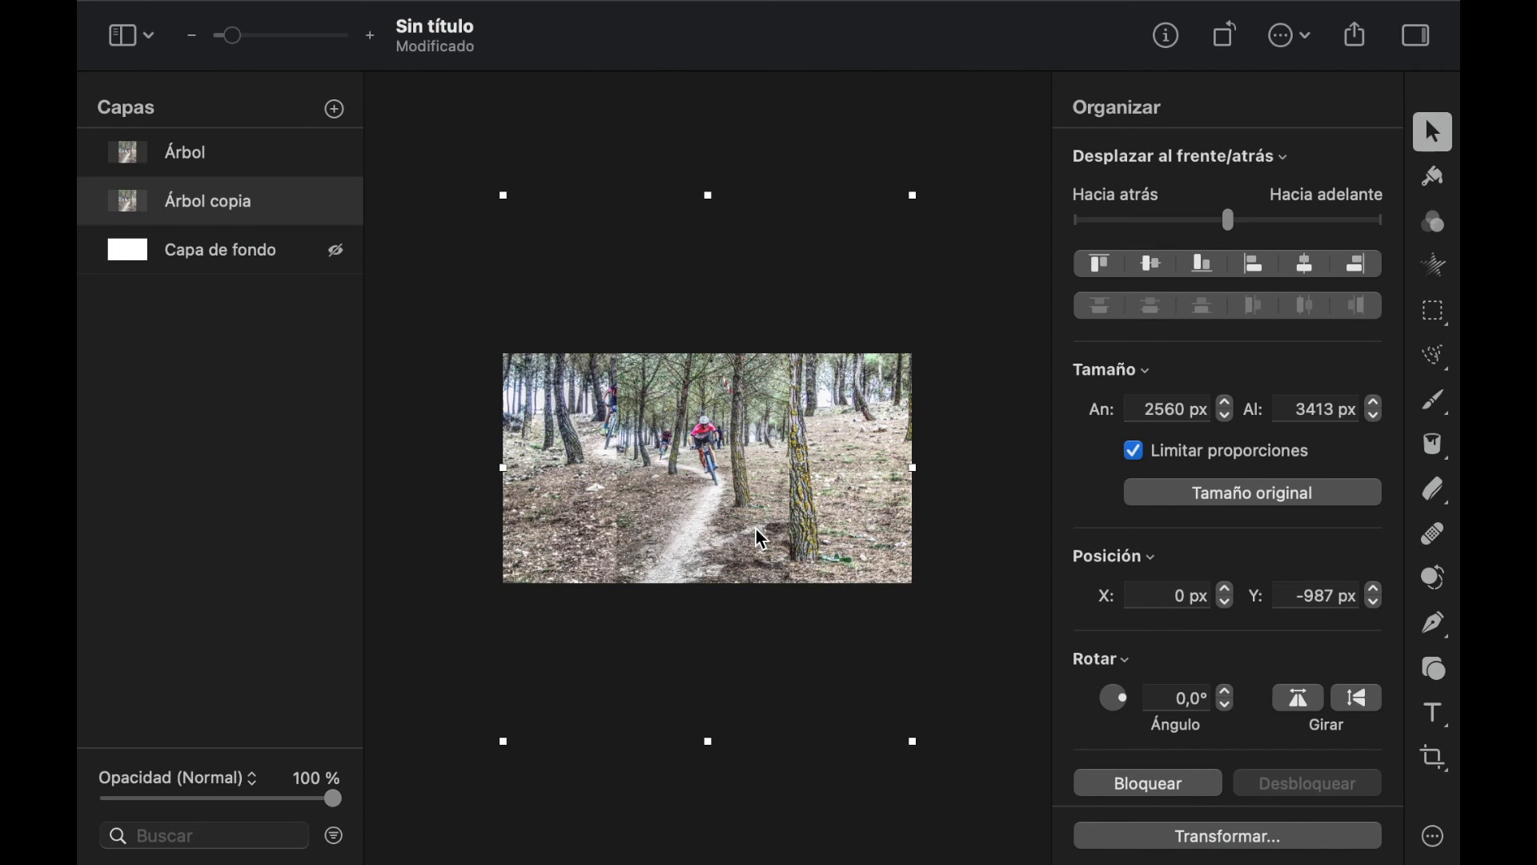
Add a Gaussiano blur effect with a 10 px radius to the Árbol copia layer
{"action": "left_click", "coordinate": [1437, 257]}
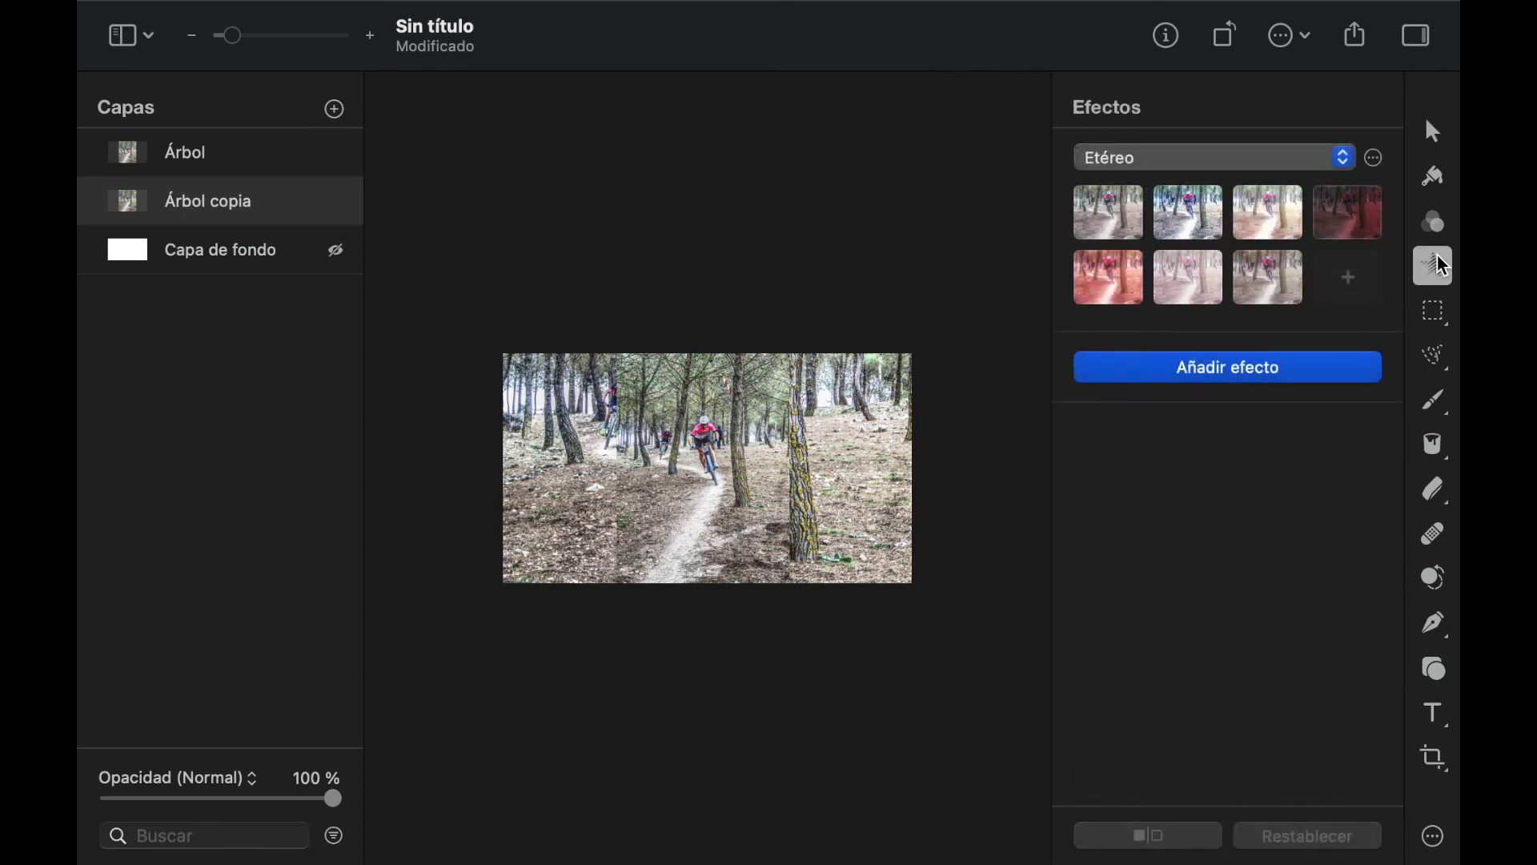
{"action": "left_click", "coordinate": [1345, 158]}
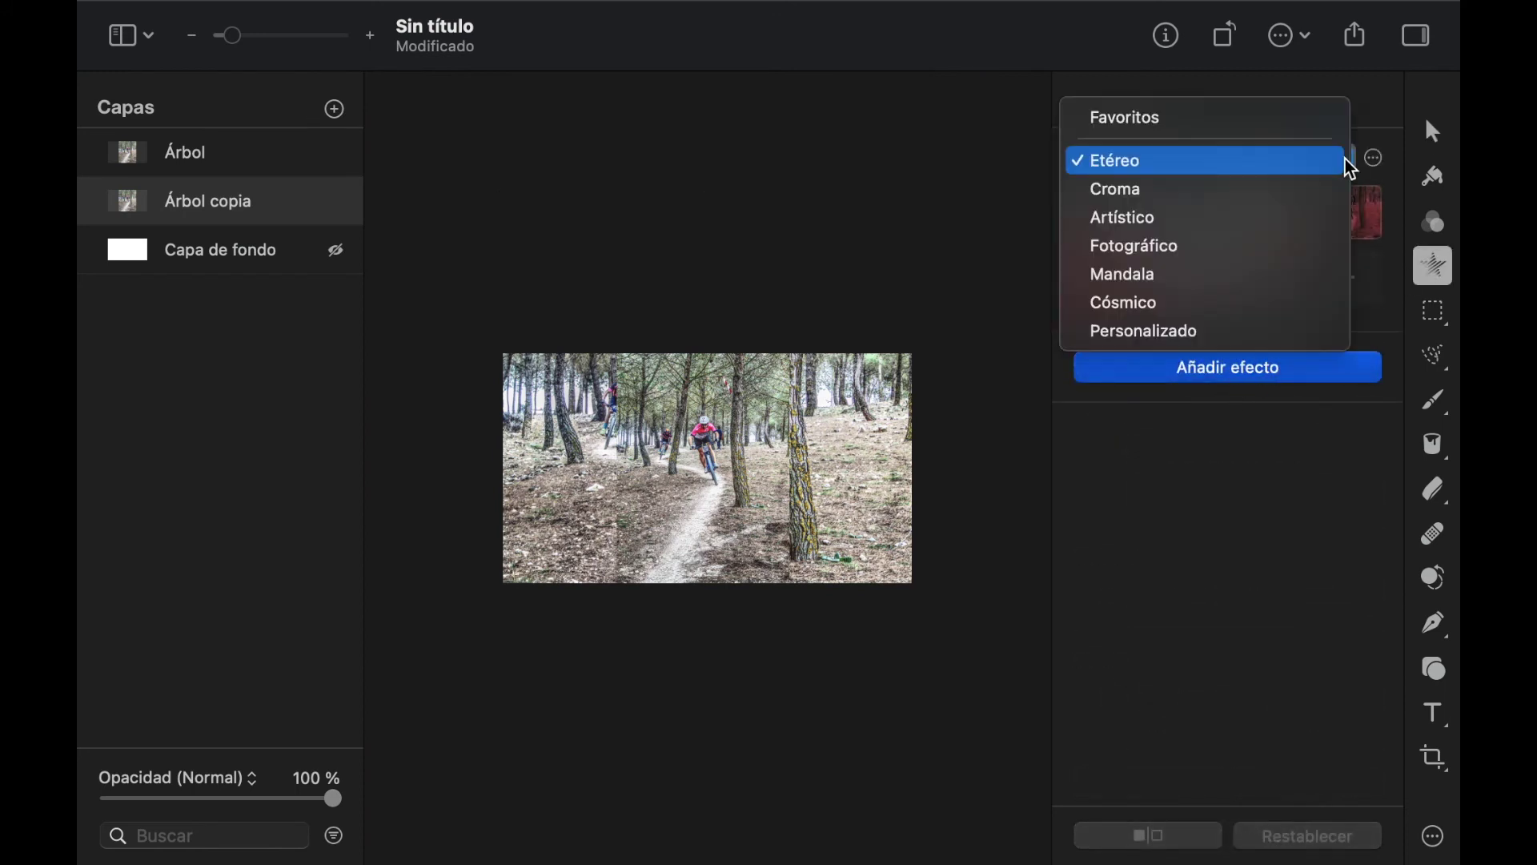
{"action": "left_click", "coordinate": [1368, 88]}
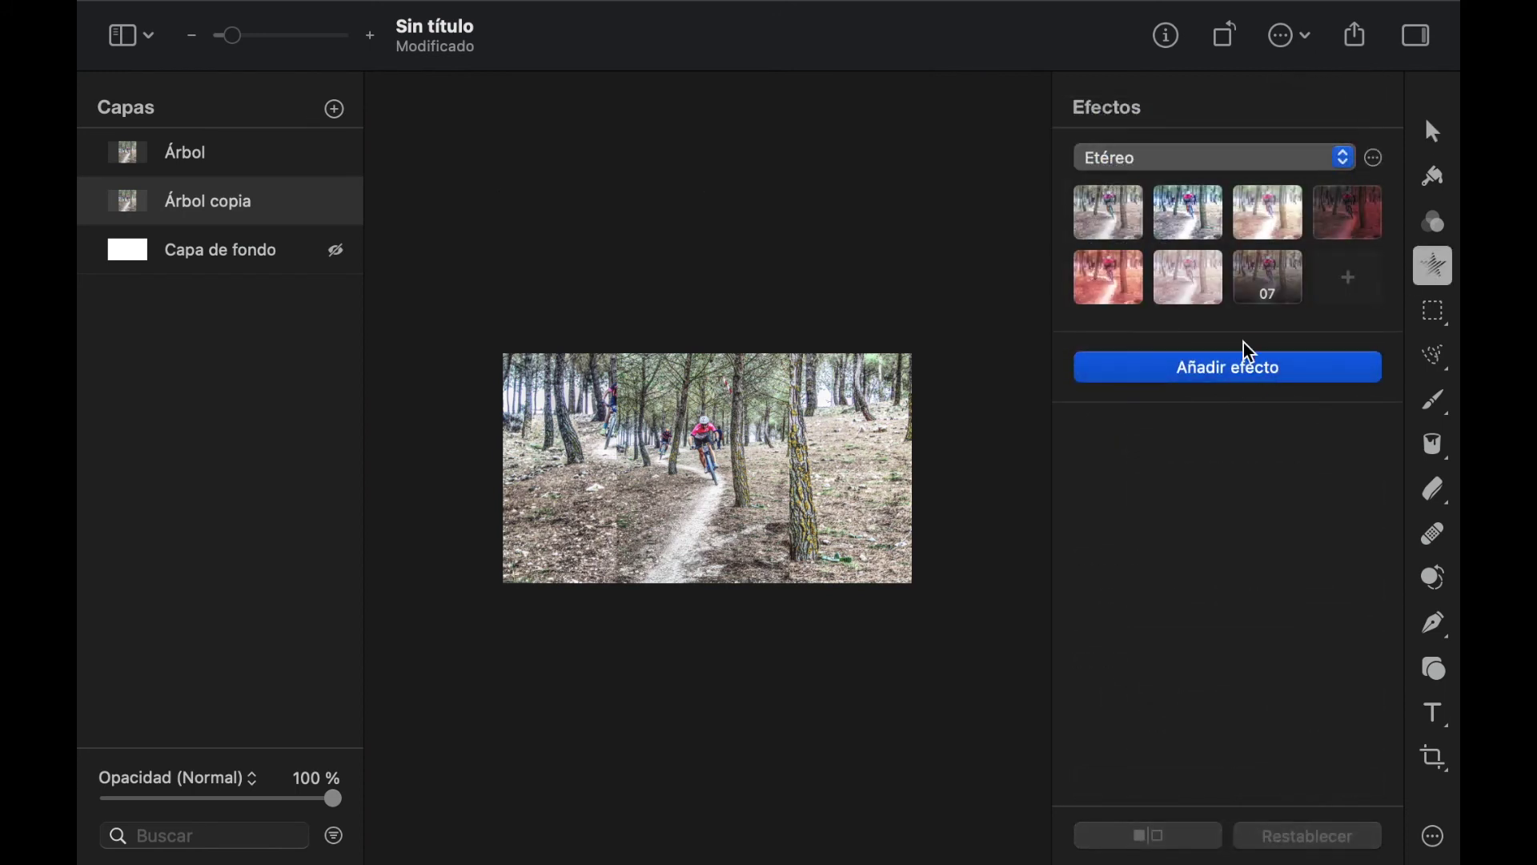
{"action": "left_click", "coordinate": [1242, 368]}
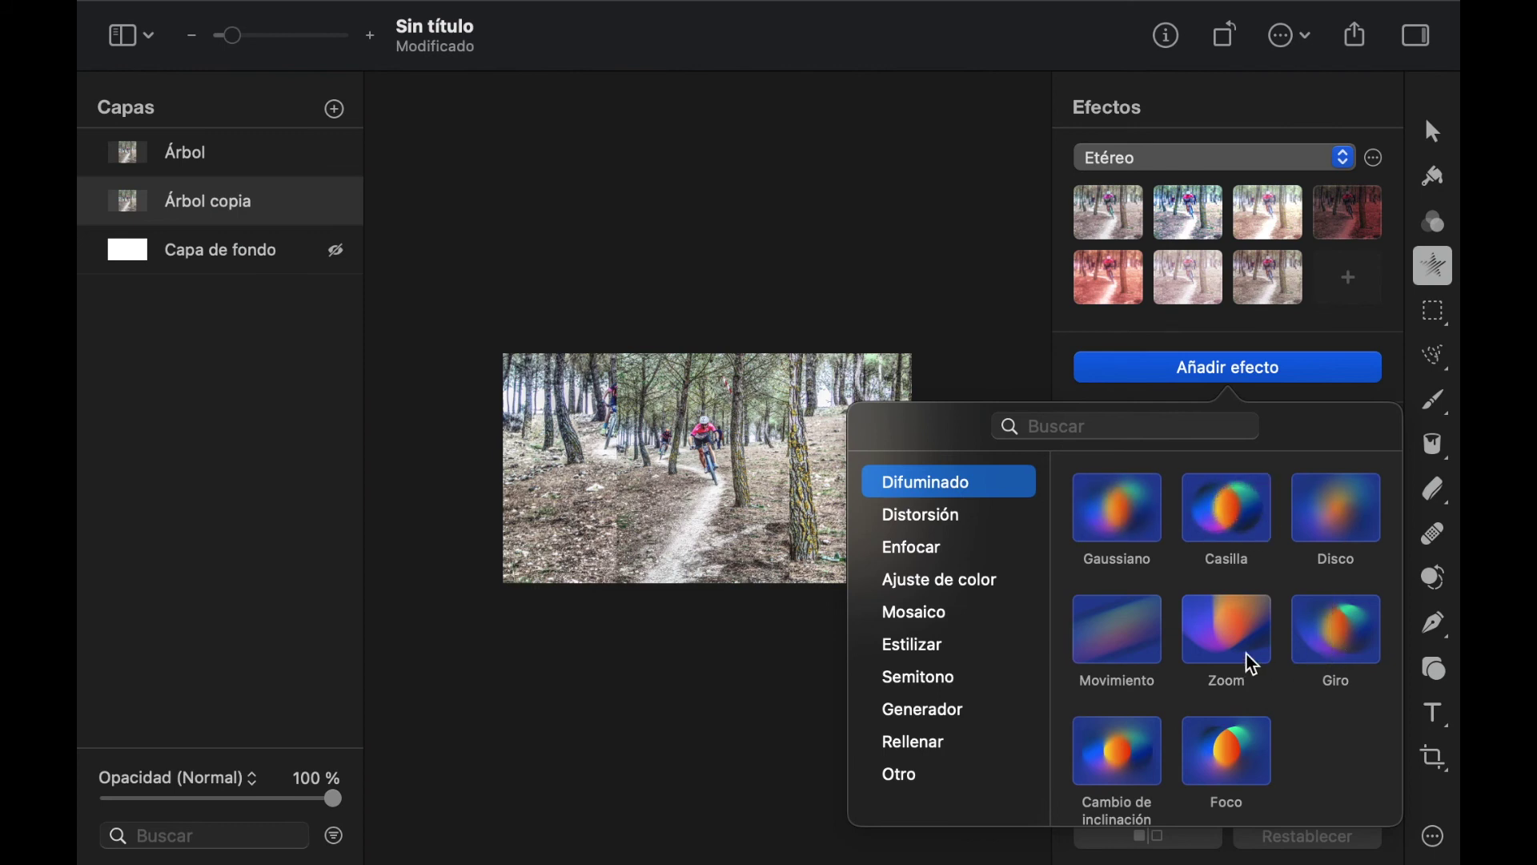
{"action": "left_click", "coordinate": [1129, 500]}
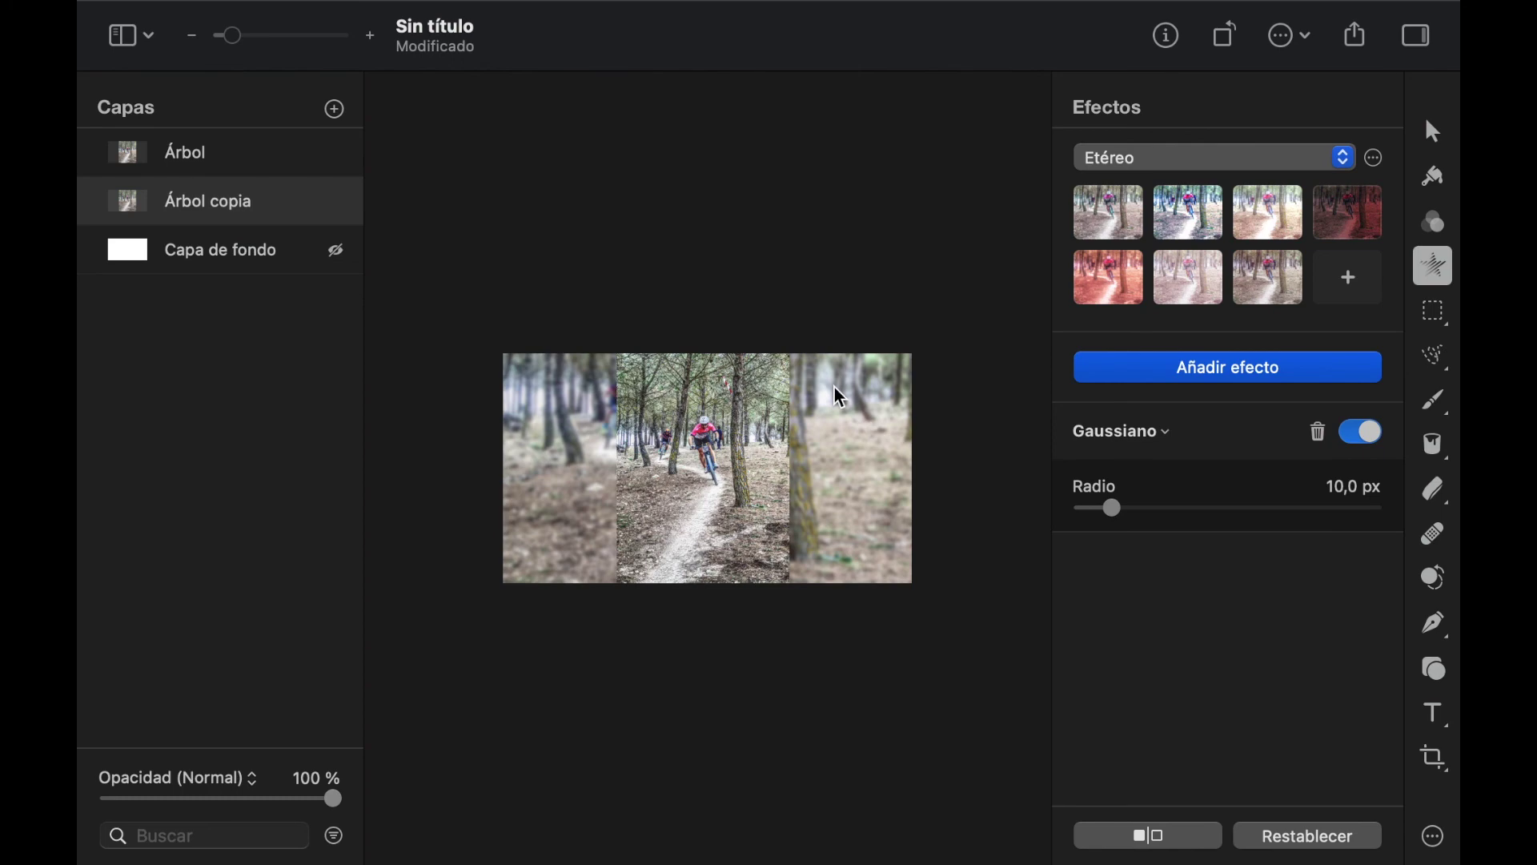
{"action": "scroll", "coordinate": [614, 384], "scroll_direction": "up", "scroll_amount": 5}
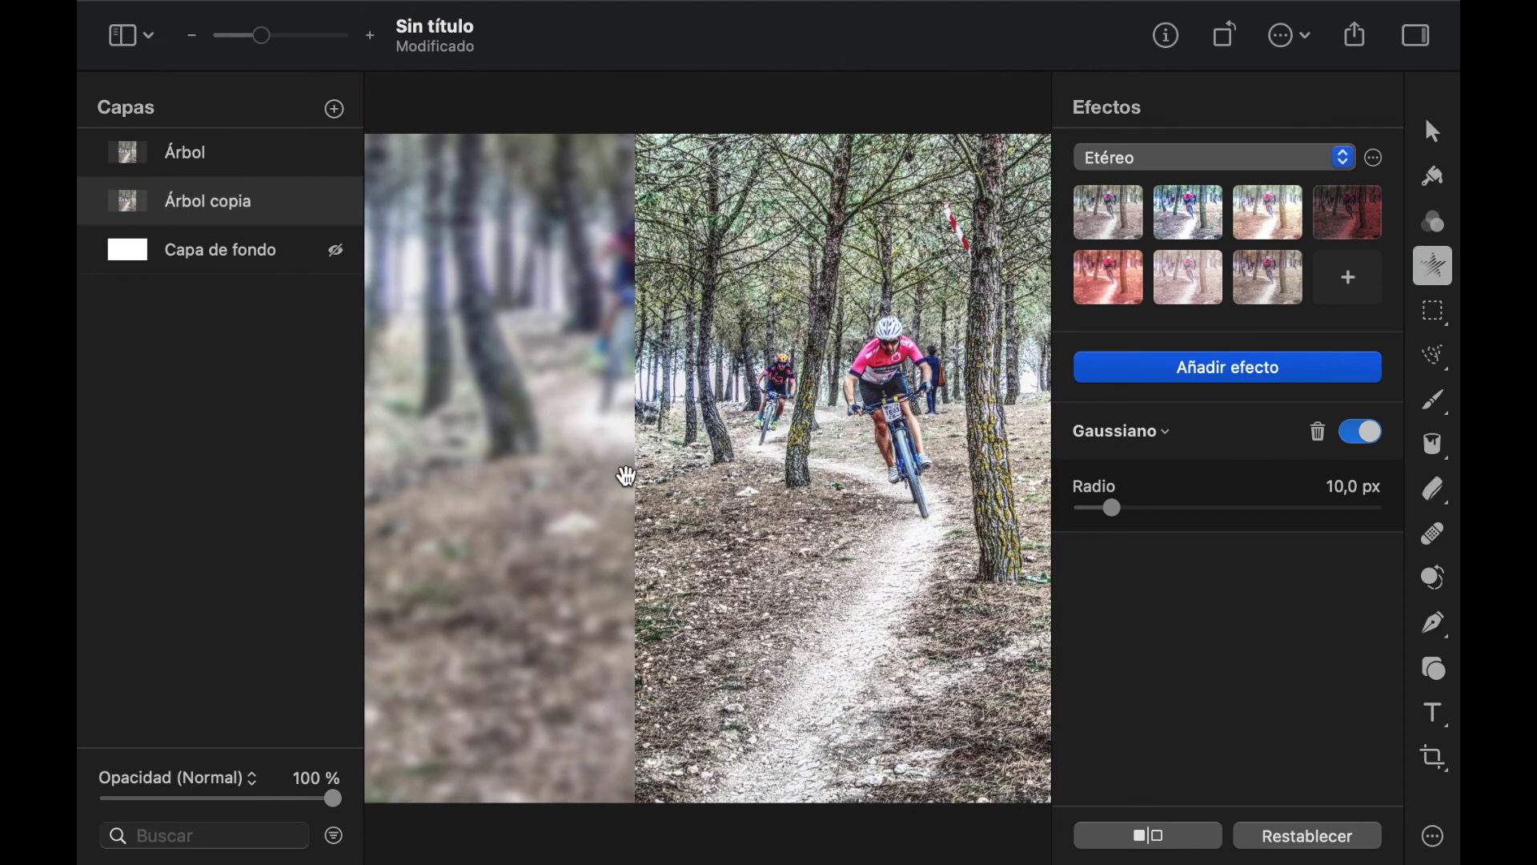
{"action": "scroll", "coordinate": [626, 476], "scroll_direction": "down", "scroll_amount": 5}
Merge the Árbol and Árbol copia layers into one
{"action": "left_click", "coordinate": [195, 163]}
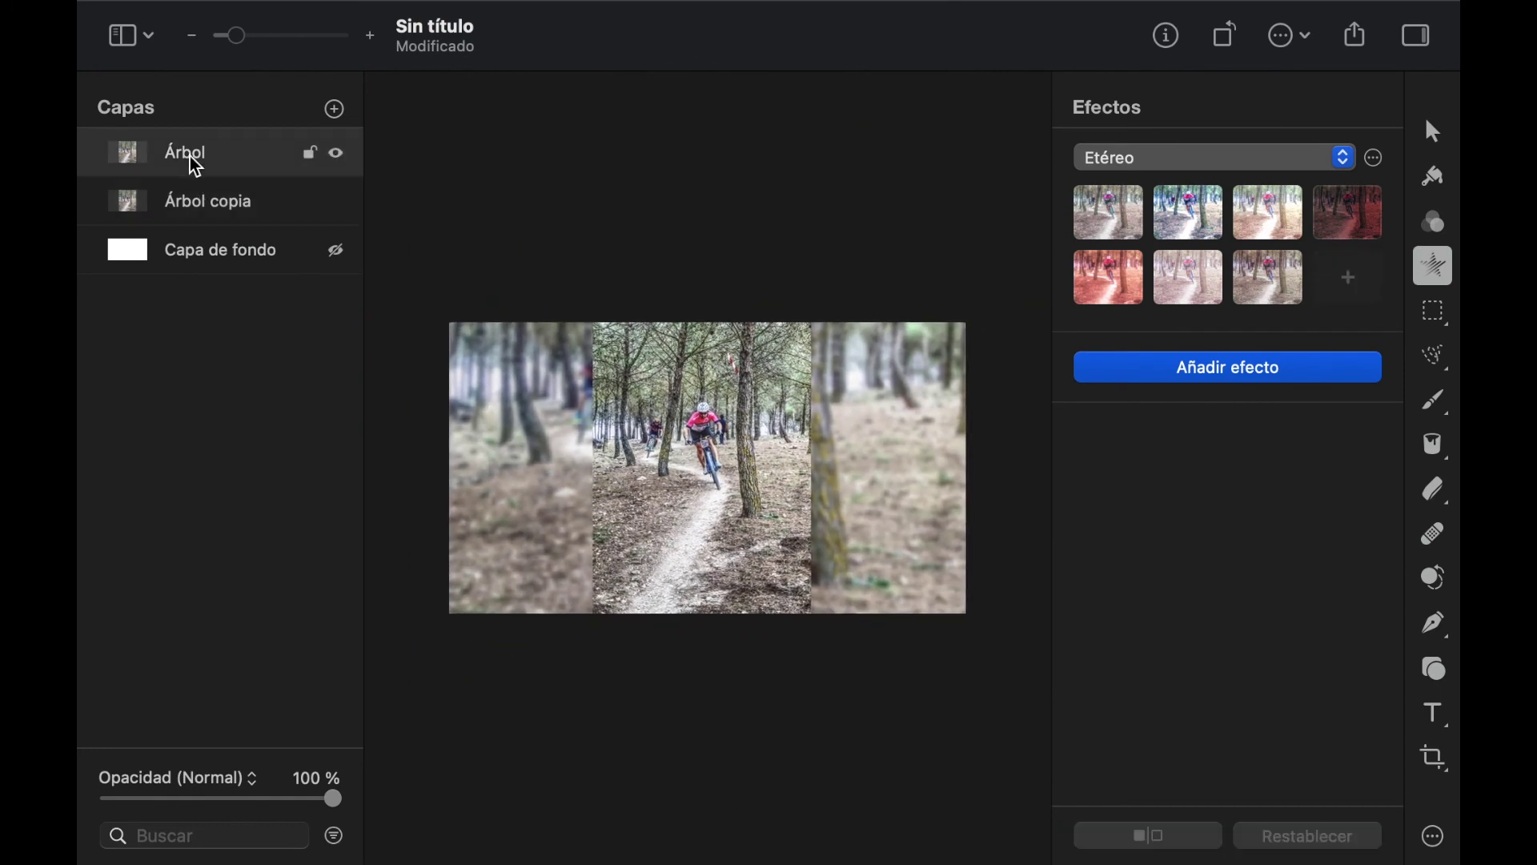
{"action": "left_click", "coordinate": [227, 206]}
{"action": "right_click", "coordinate": [227, 206]}
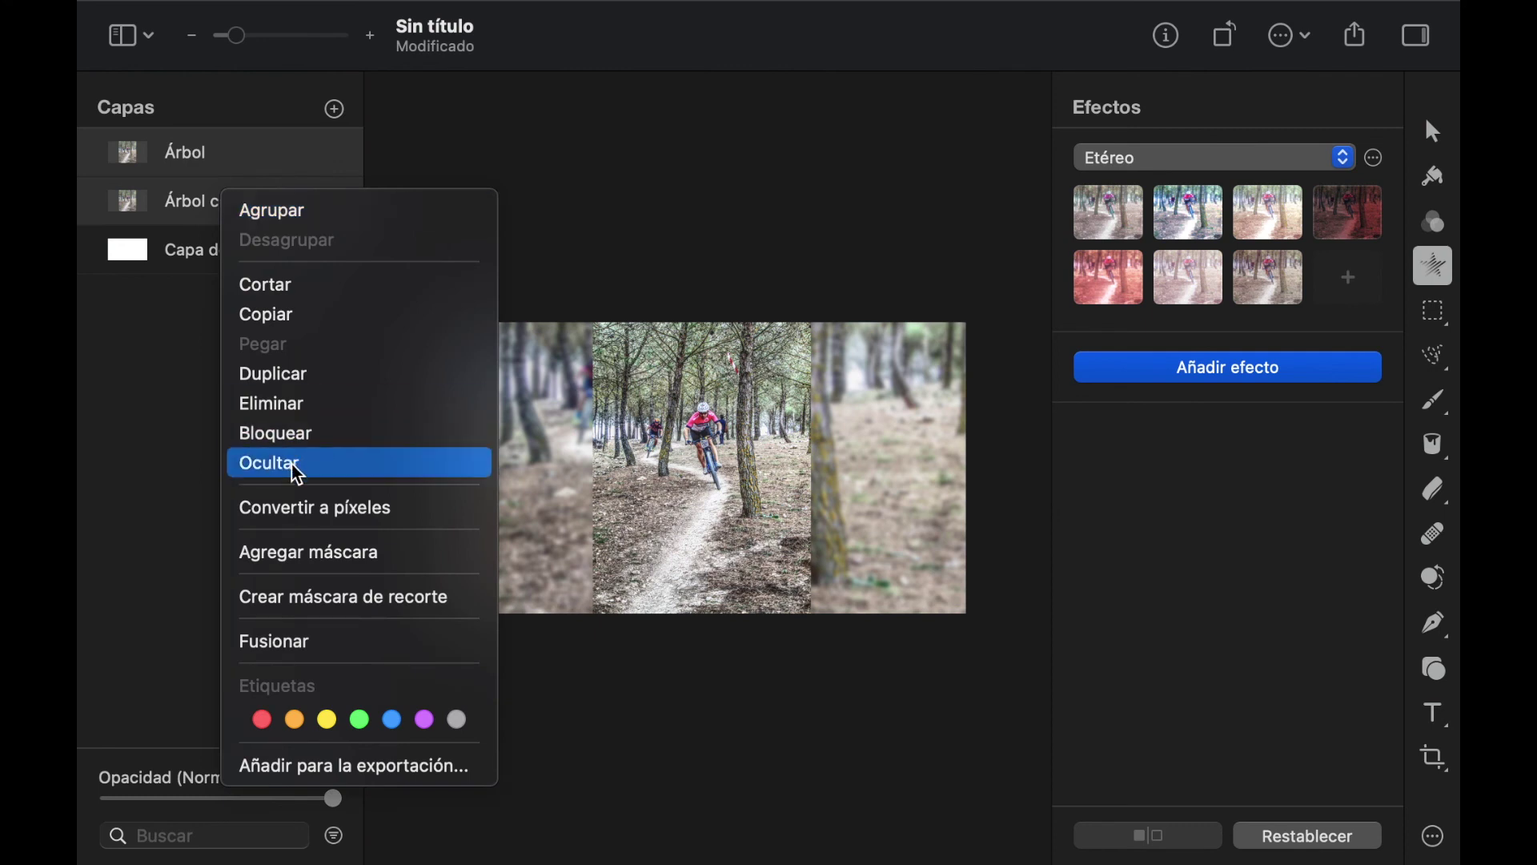
{"action": "left_click", "coordinate": [304, 641]}
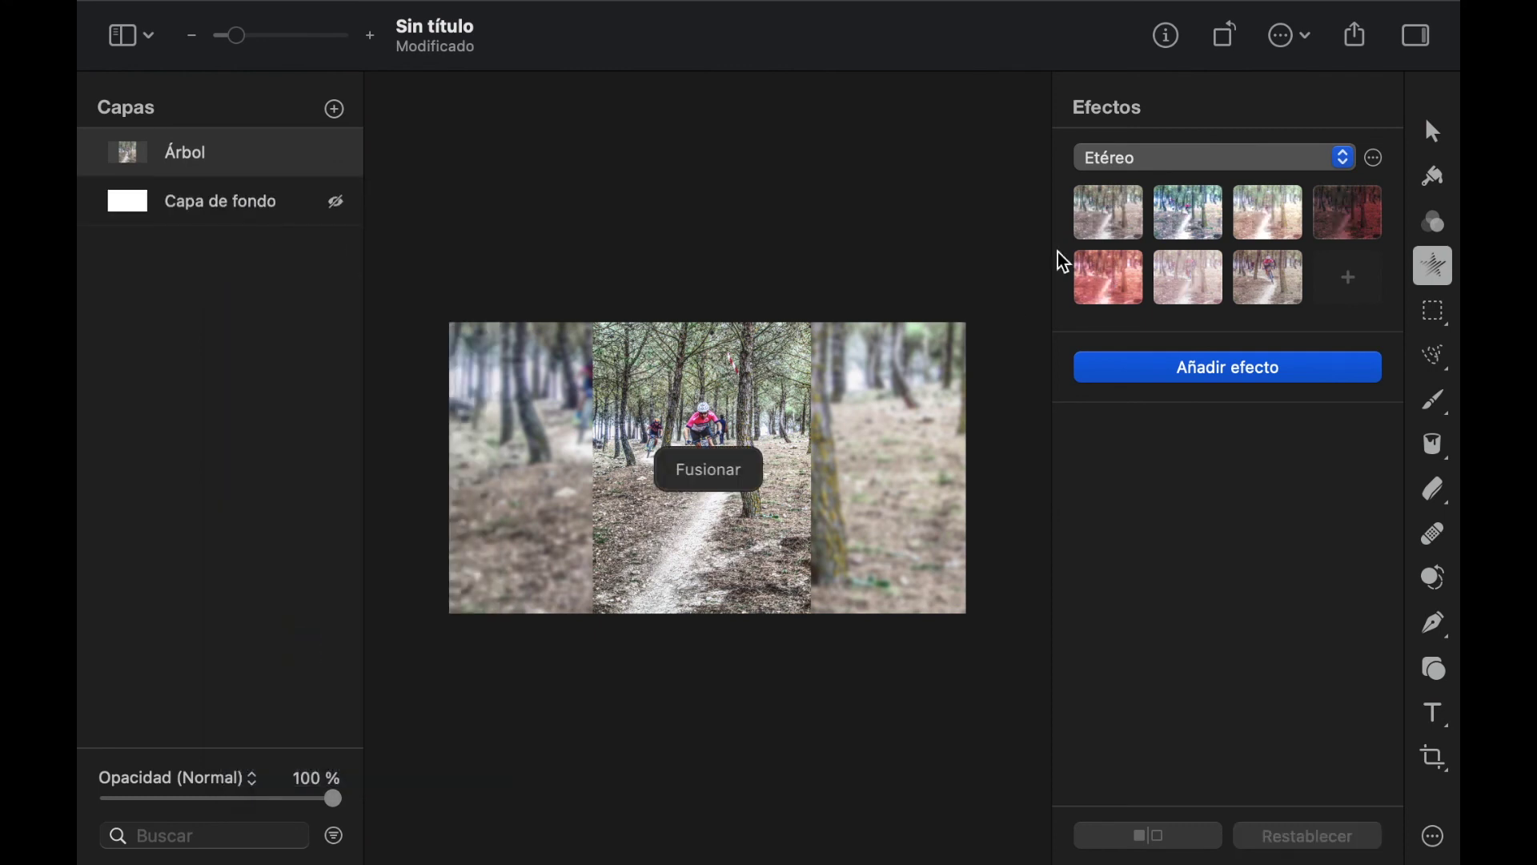
Soften the top of the seam between the sharp photo and its right-hand blurred side with Suavizar, enlarging the brush to 52 %
{"action": "left_click", "coordinate": [1434, 837]}
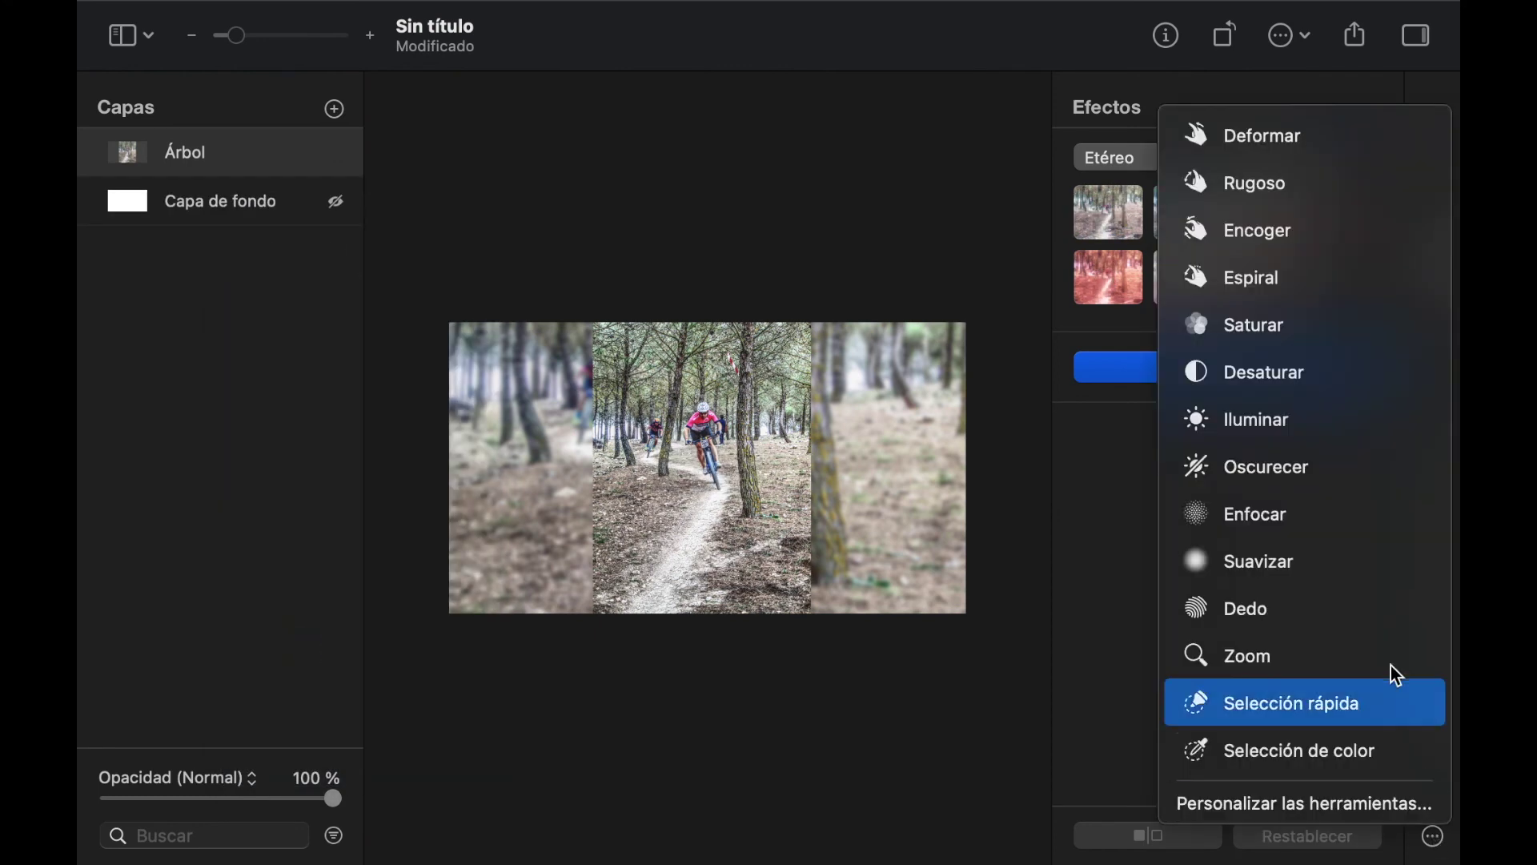
{"action": "left_click", "coordinate": [1344, 570]}
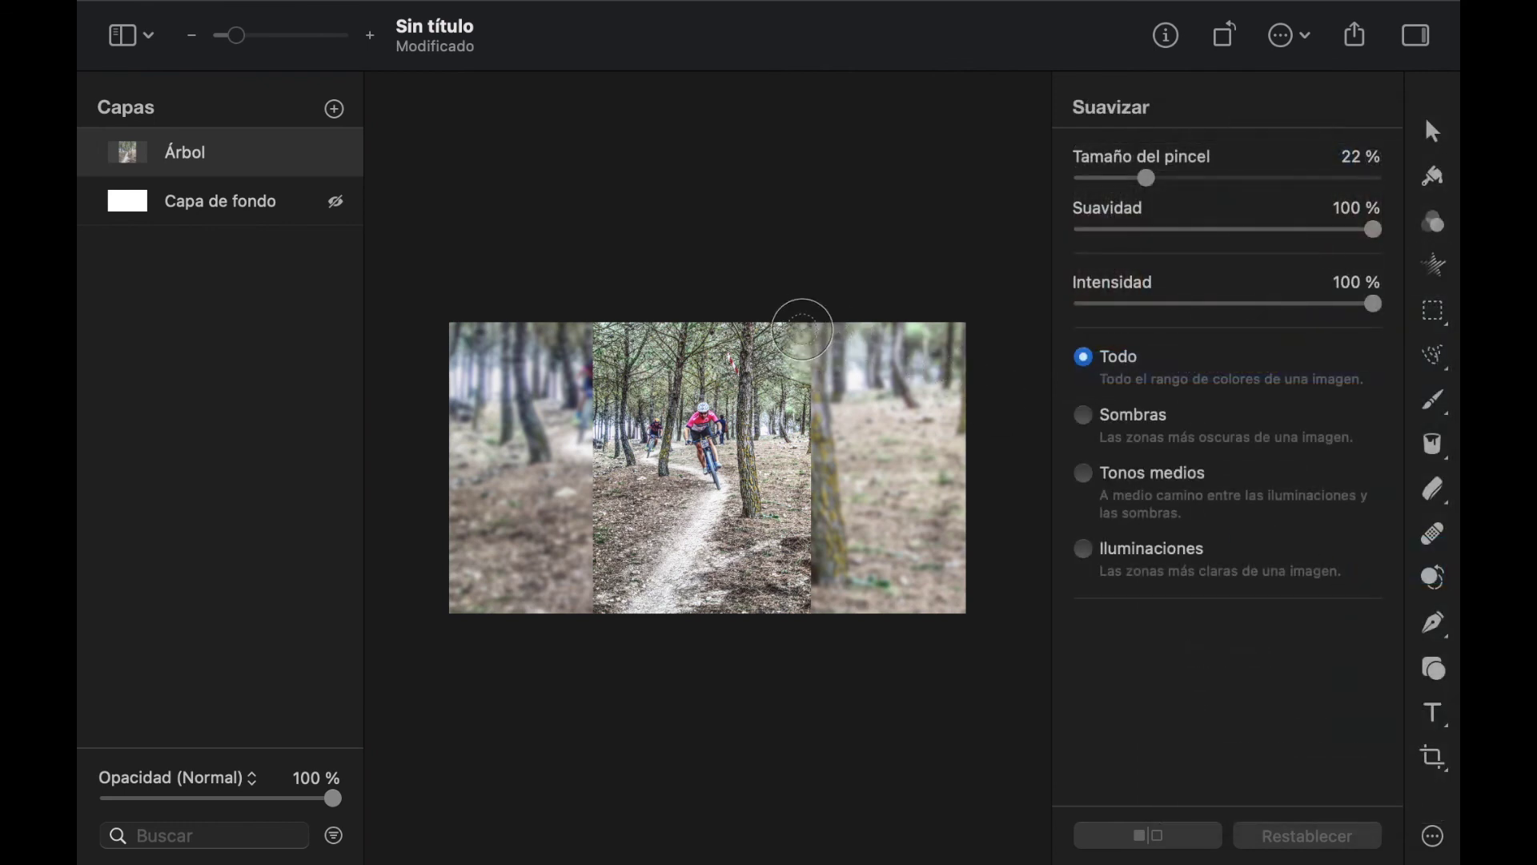
{"action": "left_click", "coordinate": [801, 337]}
{"action": "scroll", "coordinate": [800, 335], "scroll_direction": "up", "scroll_amount": 5}
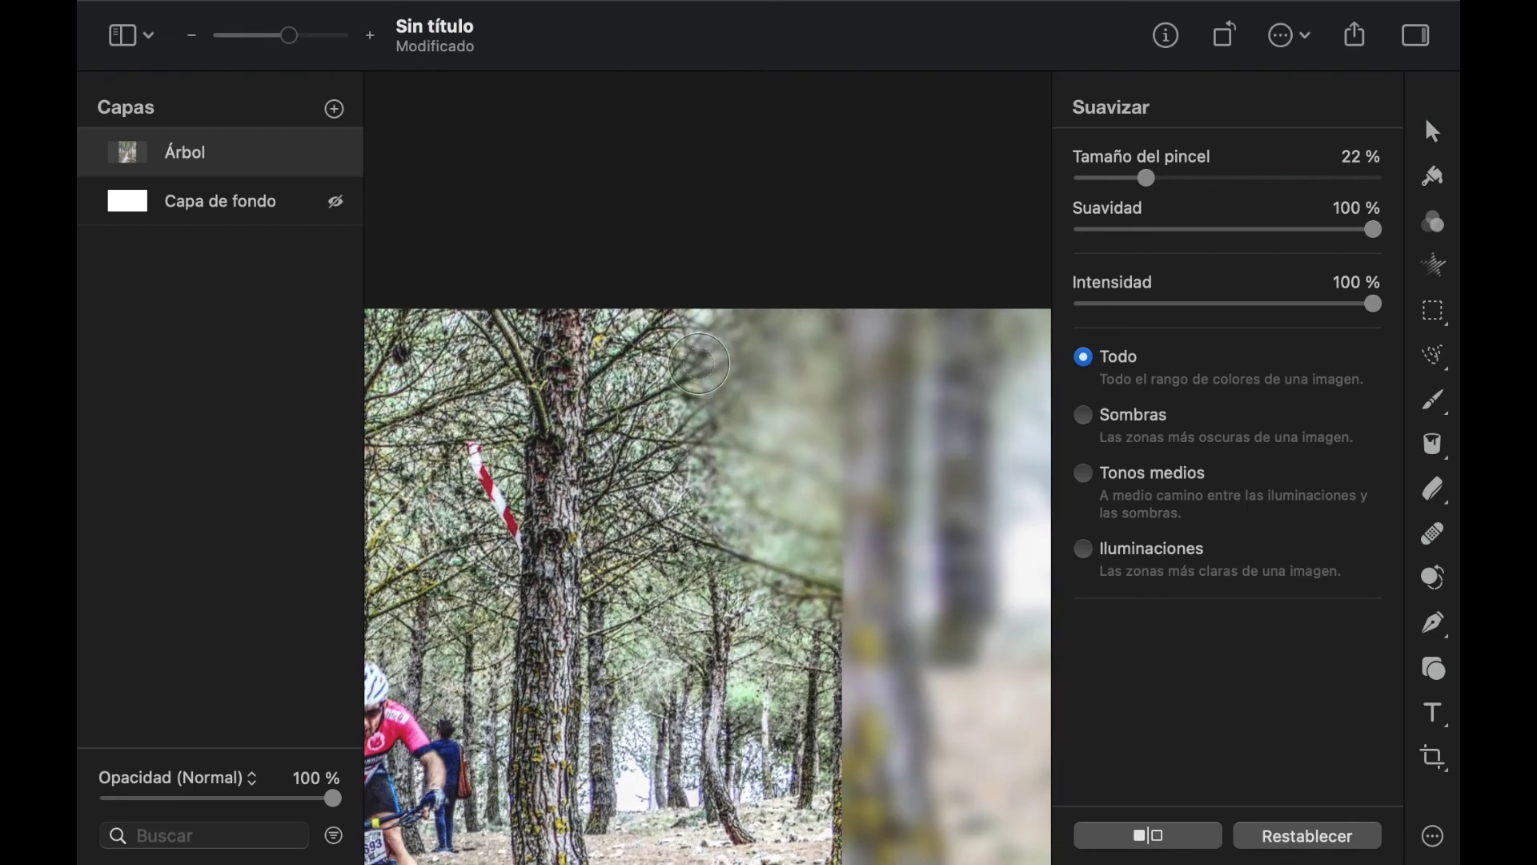
{"action": "left_click_drag", "start_coordinate": [1153, 180], "coordinate": [1241, 181]}
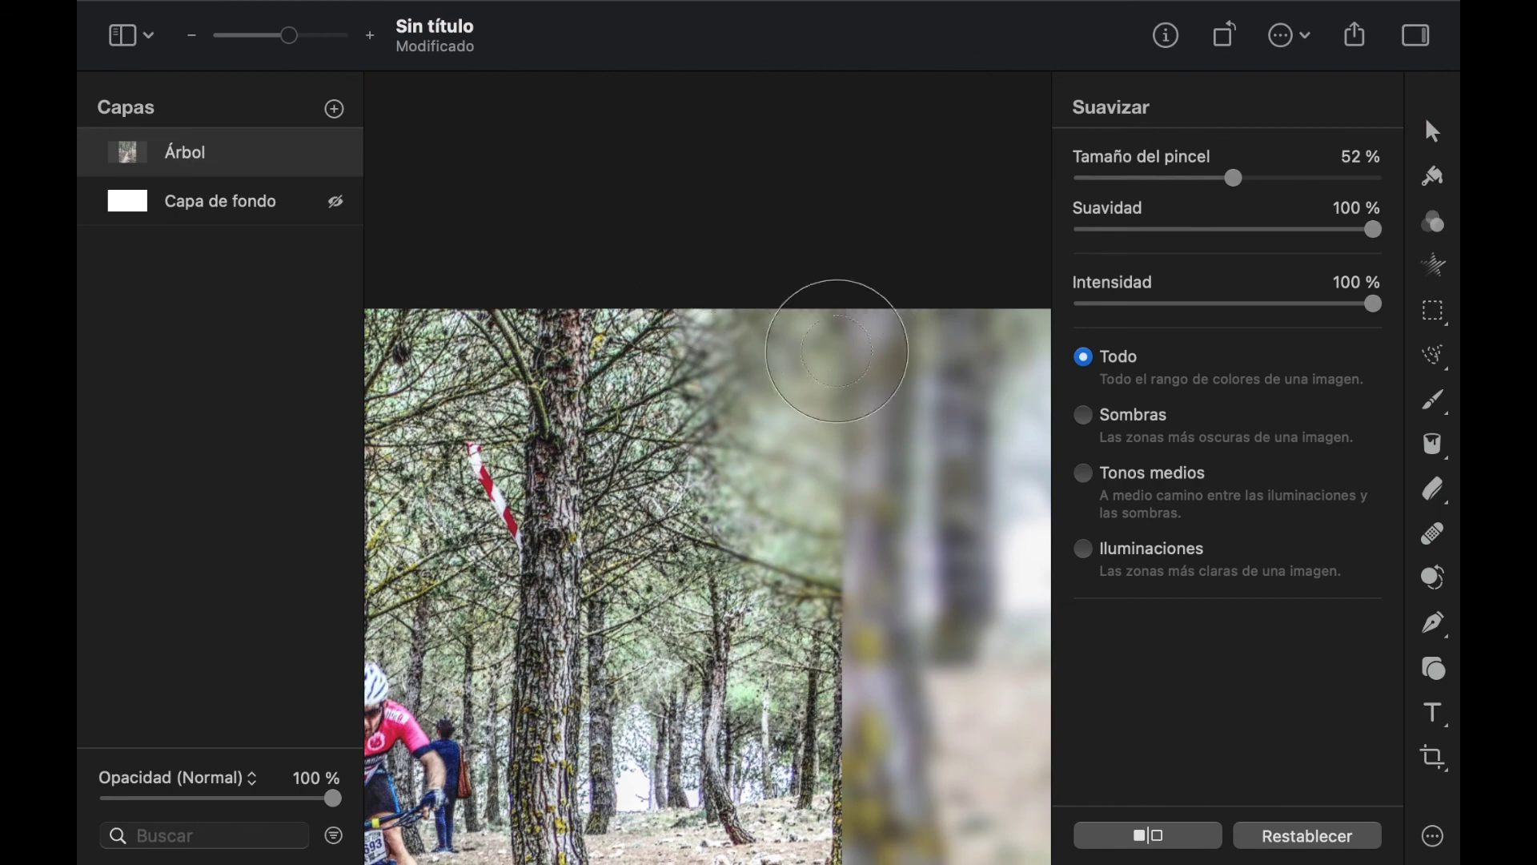
{"action": "scroll", "coordinate": [818, 496], "scroll_direction": "down", "scroll_amount": 3}
{"action": "scroll", "coordinate": [818, 496], "scroll_direction": "down", "scroll_amount": 3}
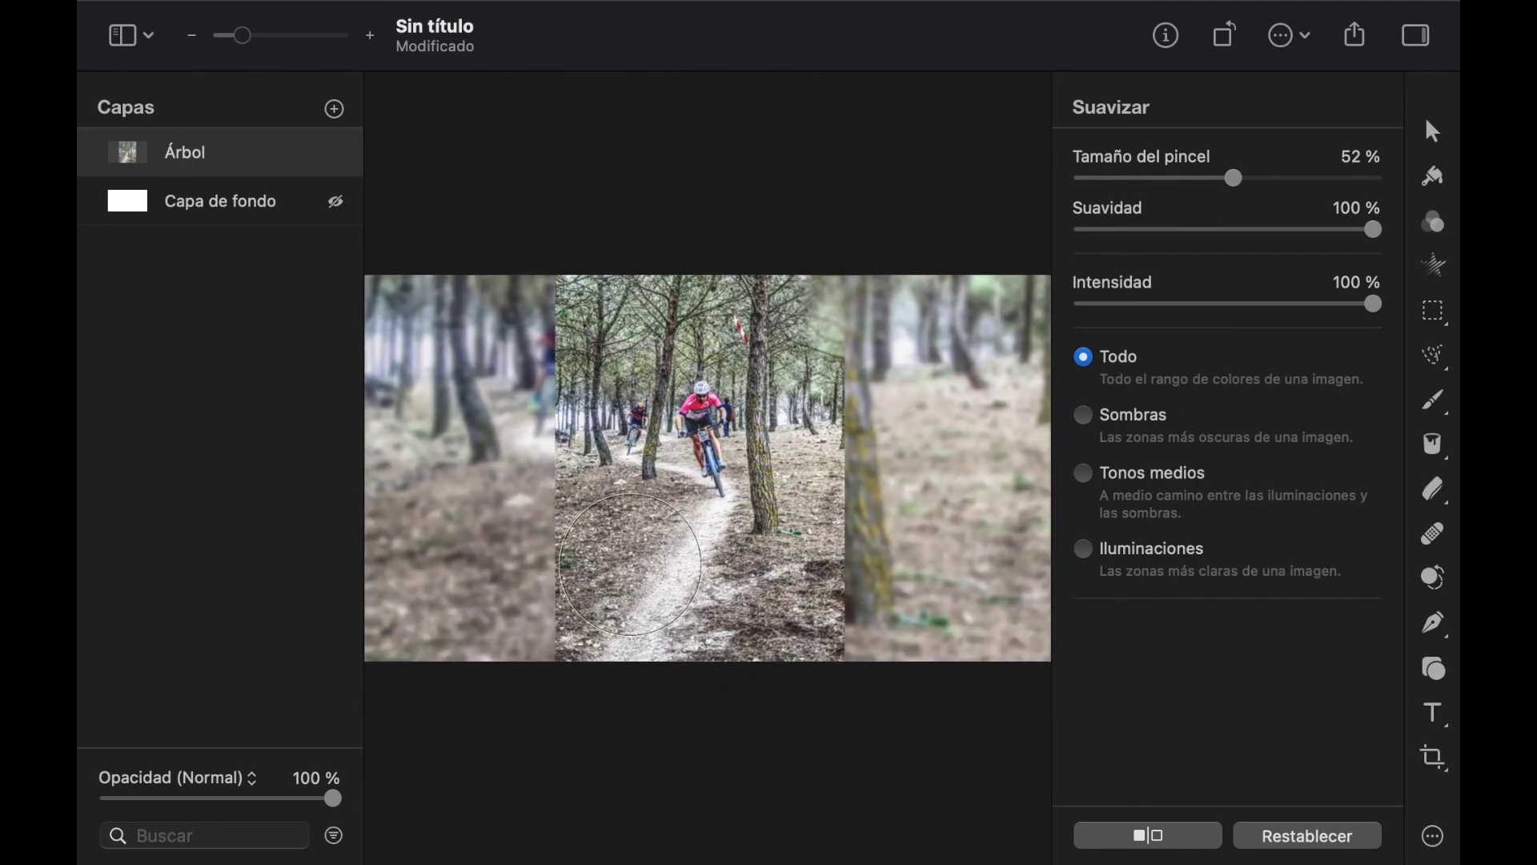
{"action": "scroll", "coordinate": [713, 496], "scroll_direction": "down", "scroll_amount": 2}
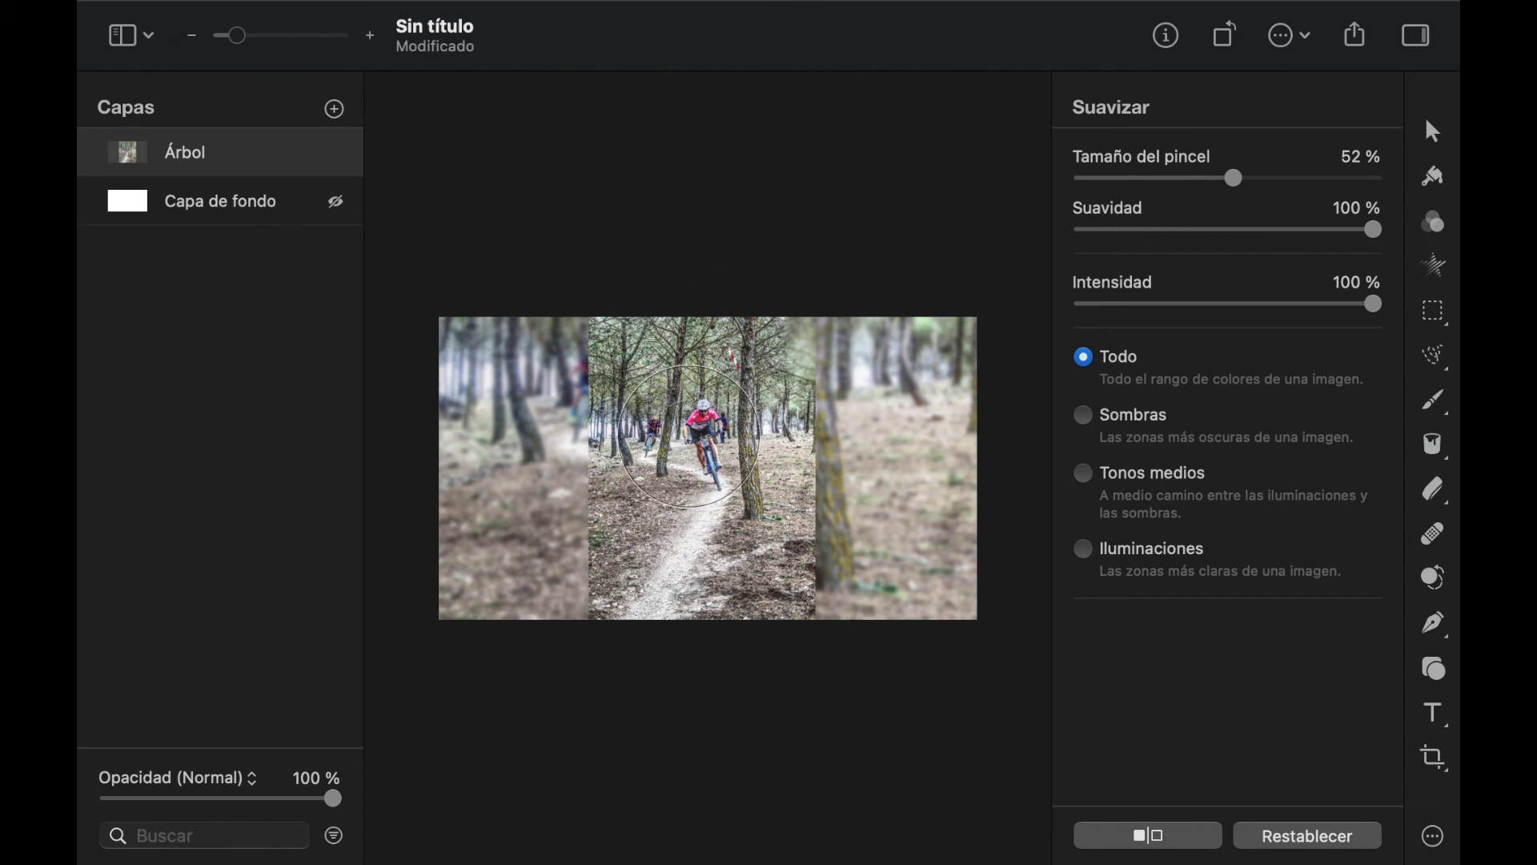
{"action": "scroll", "coordinate": [690, 436], "scroll_direction": "down", "scroll_amount": 2}
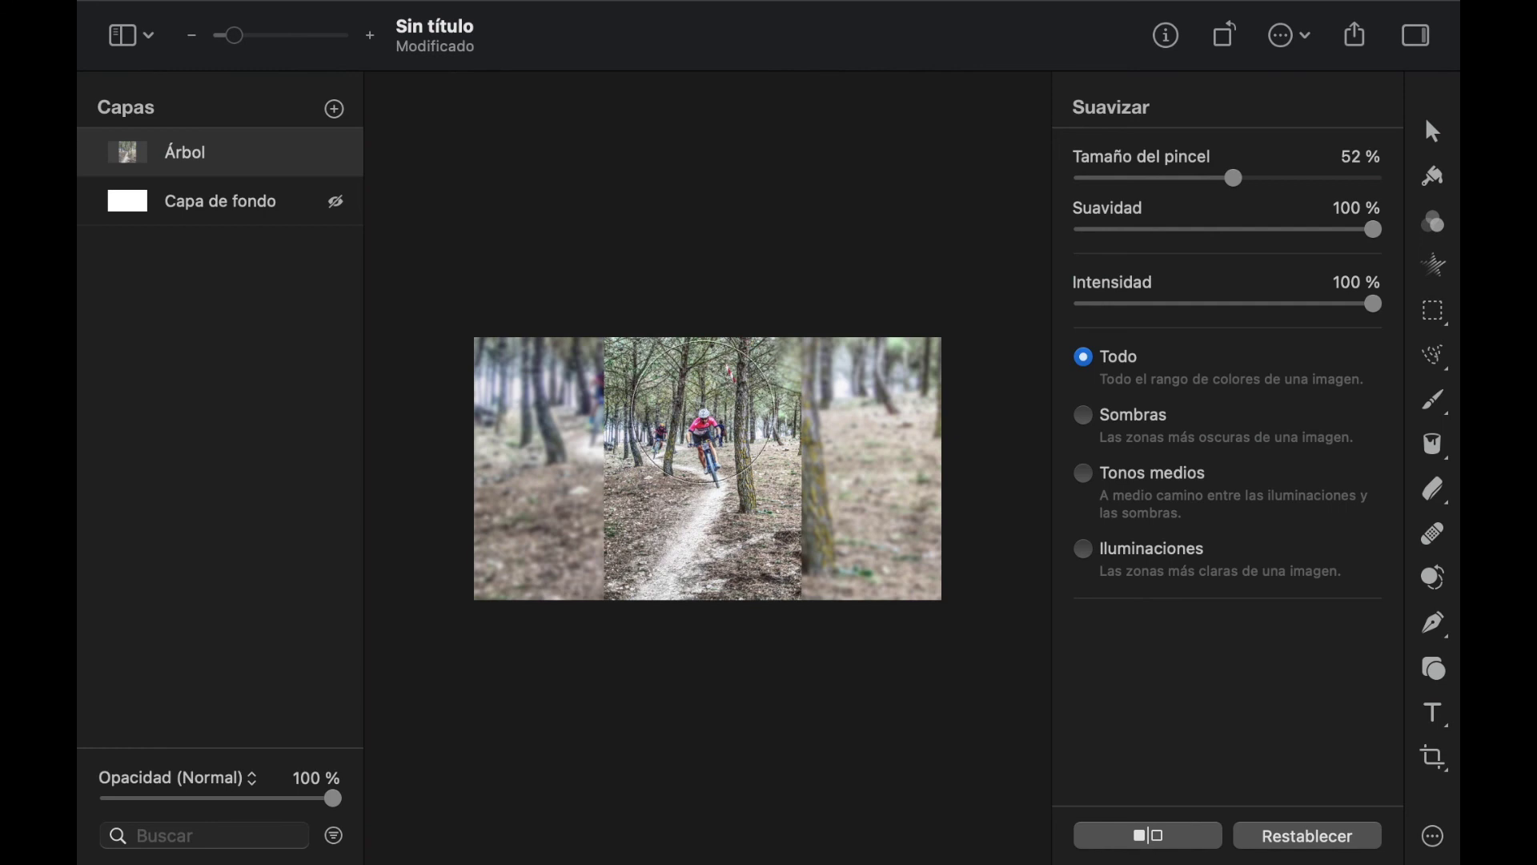